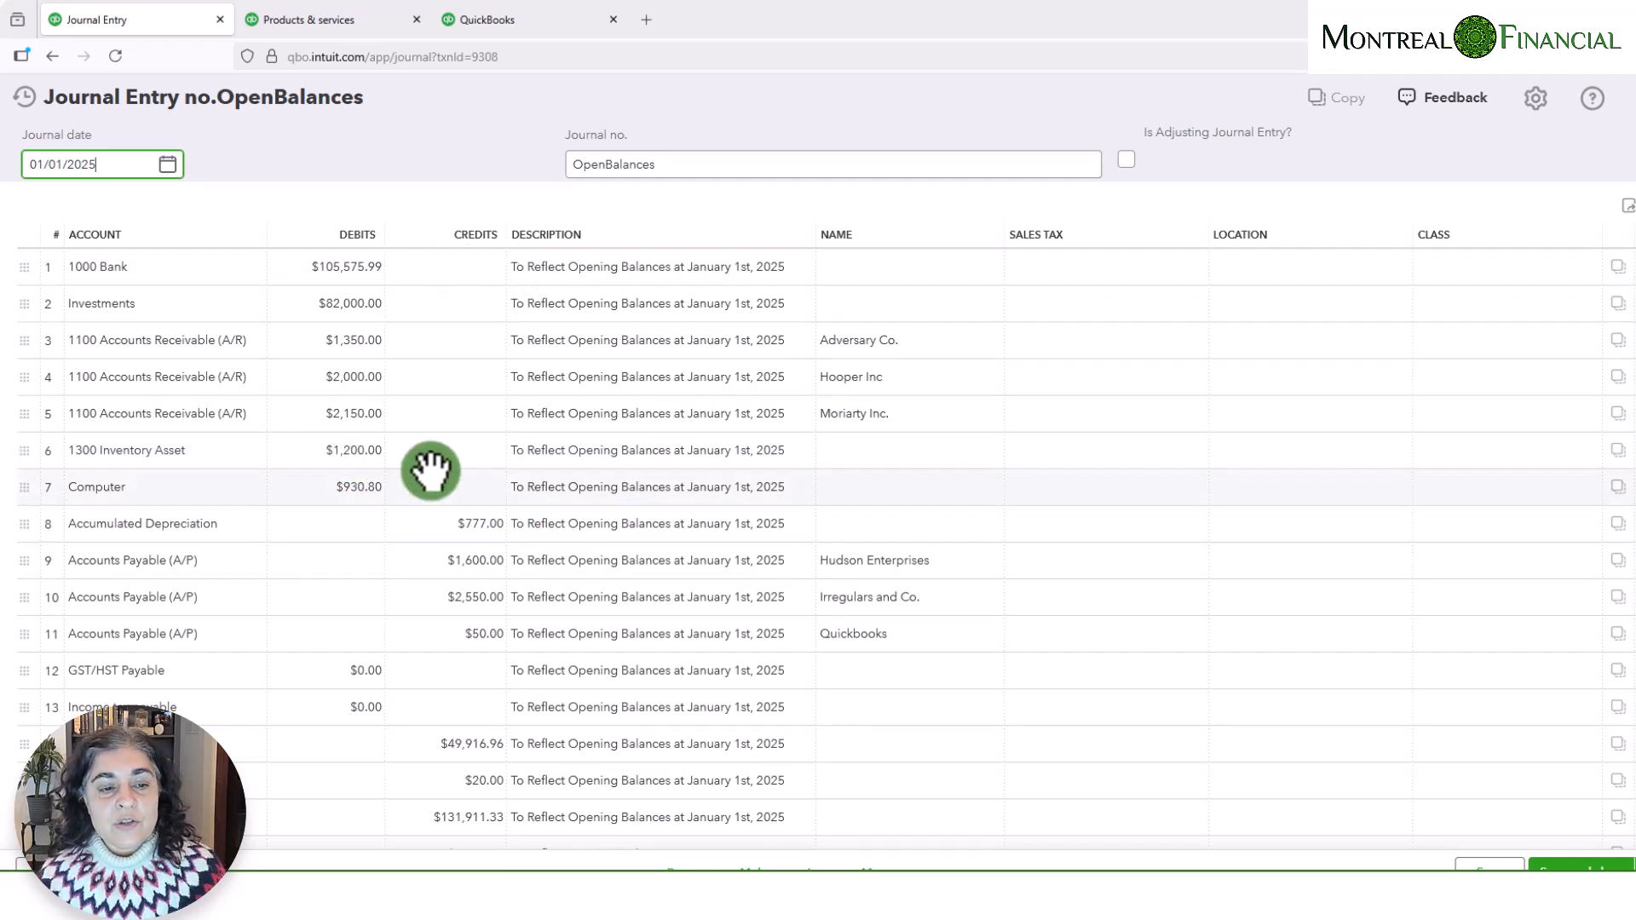
- Review all lines and the attachment of the OpenBalances journal entry dated 01/01/2025, and close the entry
{"action": "scroll", "coordinate": [435, 559], "scroll_direction": "down", "scroll_amount": 5}
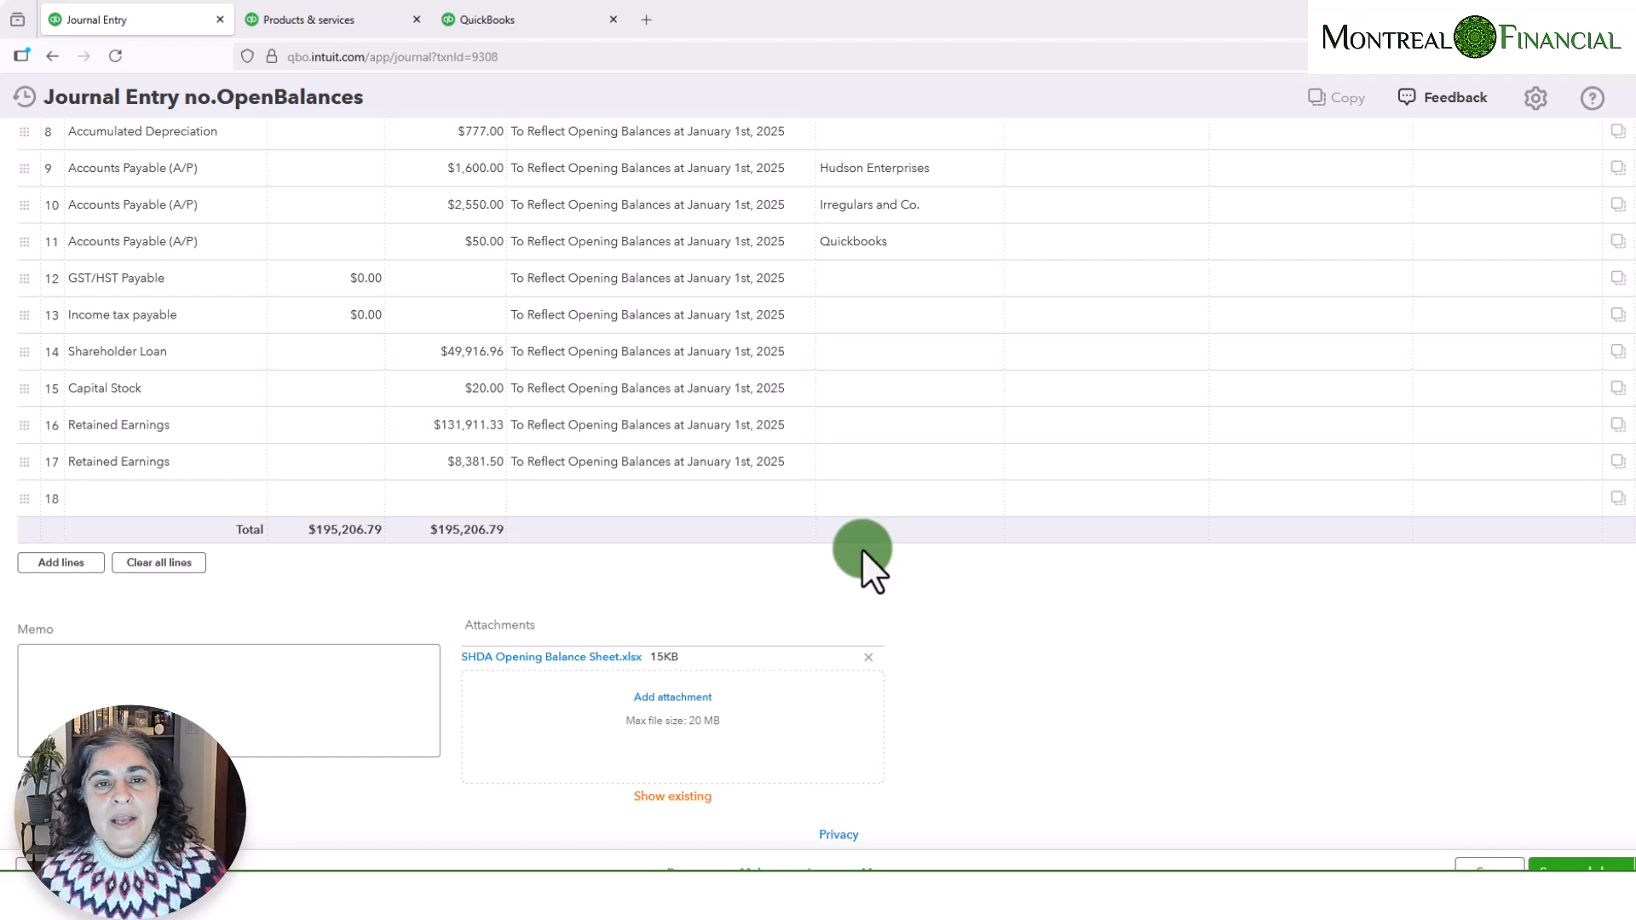
{"action": "scroll", "coordinate": [862, 547], "scroll_direction": "up", "scroll_amount": 5}
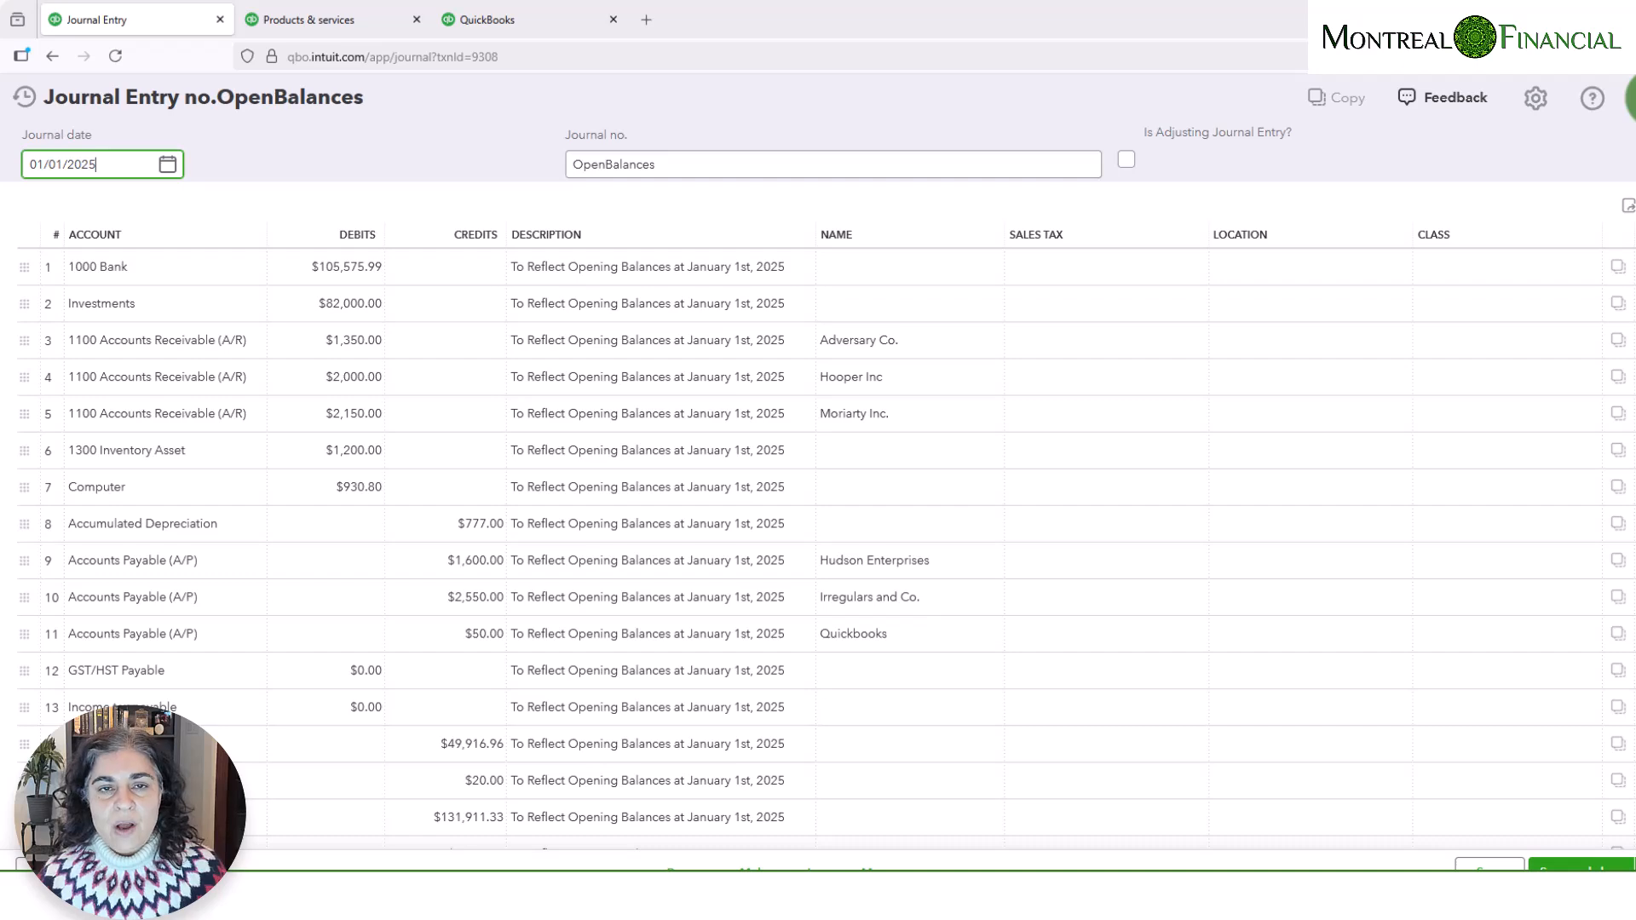
{"action": "left_click", "coordinate": [1635, 98]}
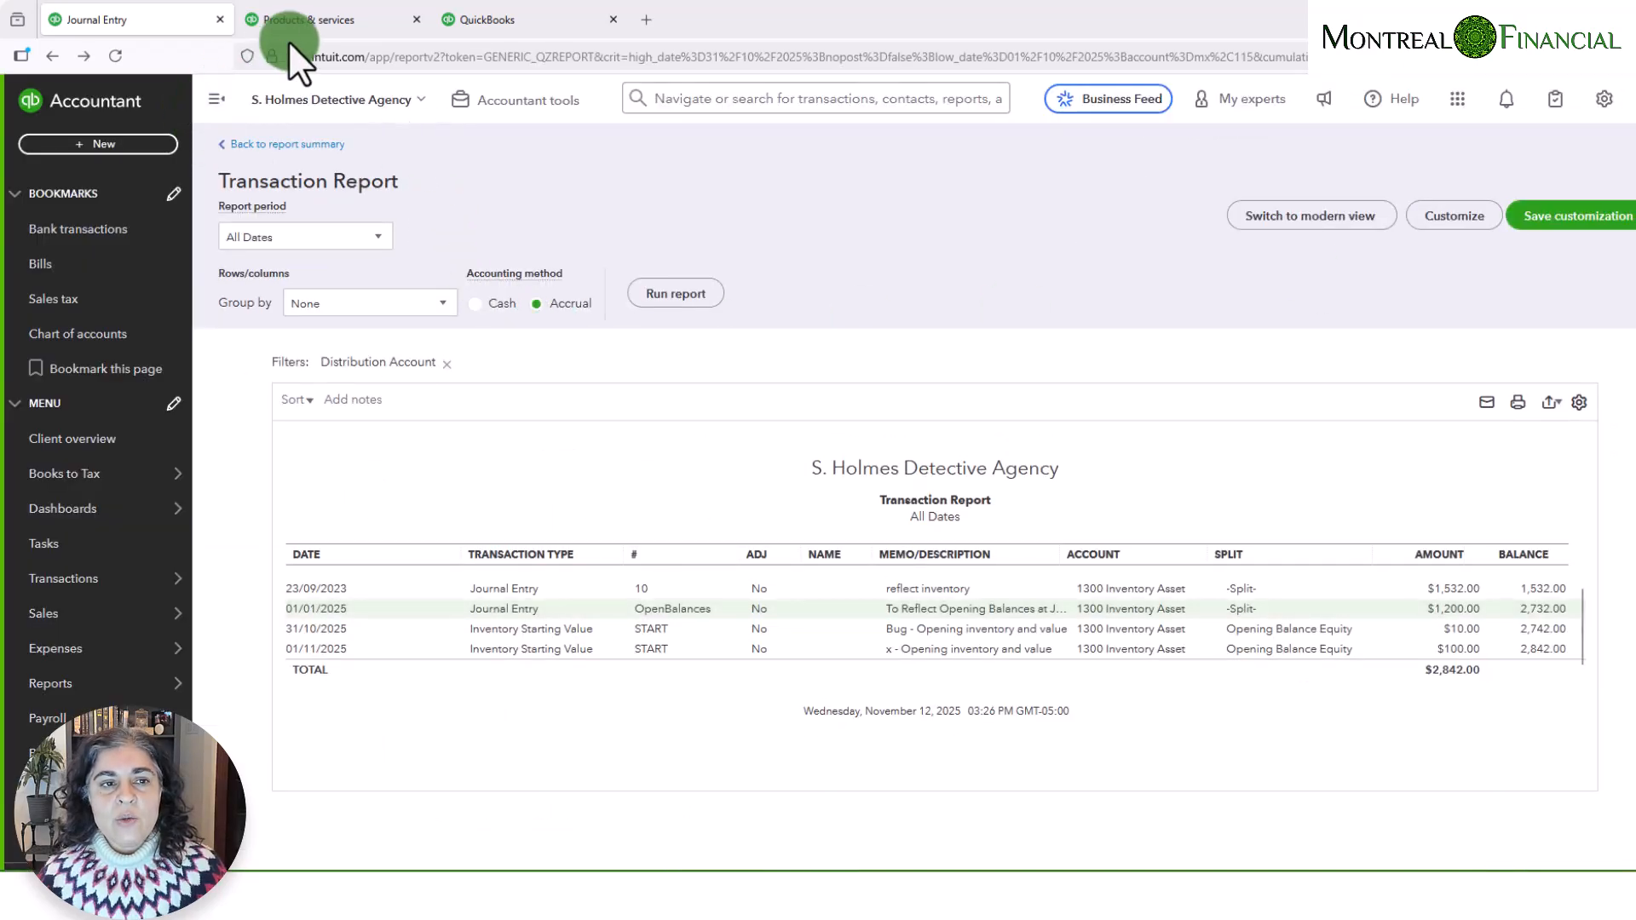
- Open the company's Products and services list
{"action": "left_click", "coordinate": [1607, 107]}
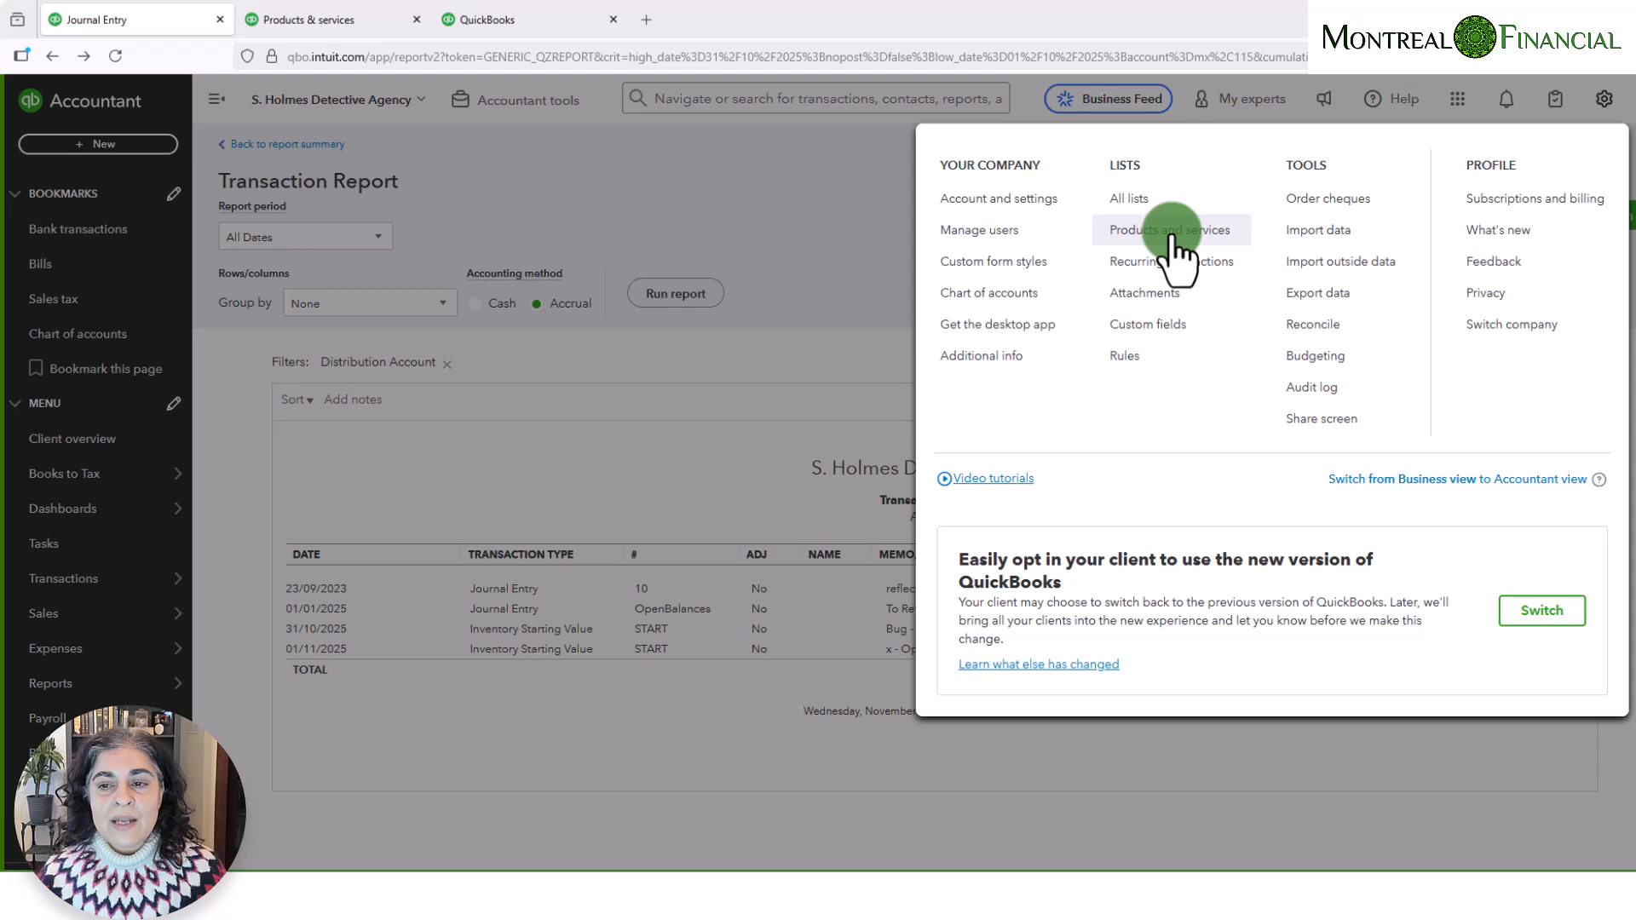
{"action": "left_click", "coordinate": [308, 21]}
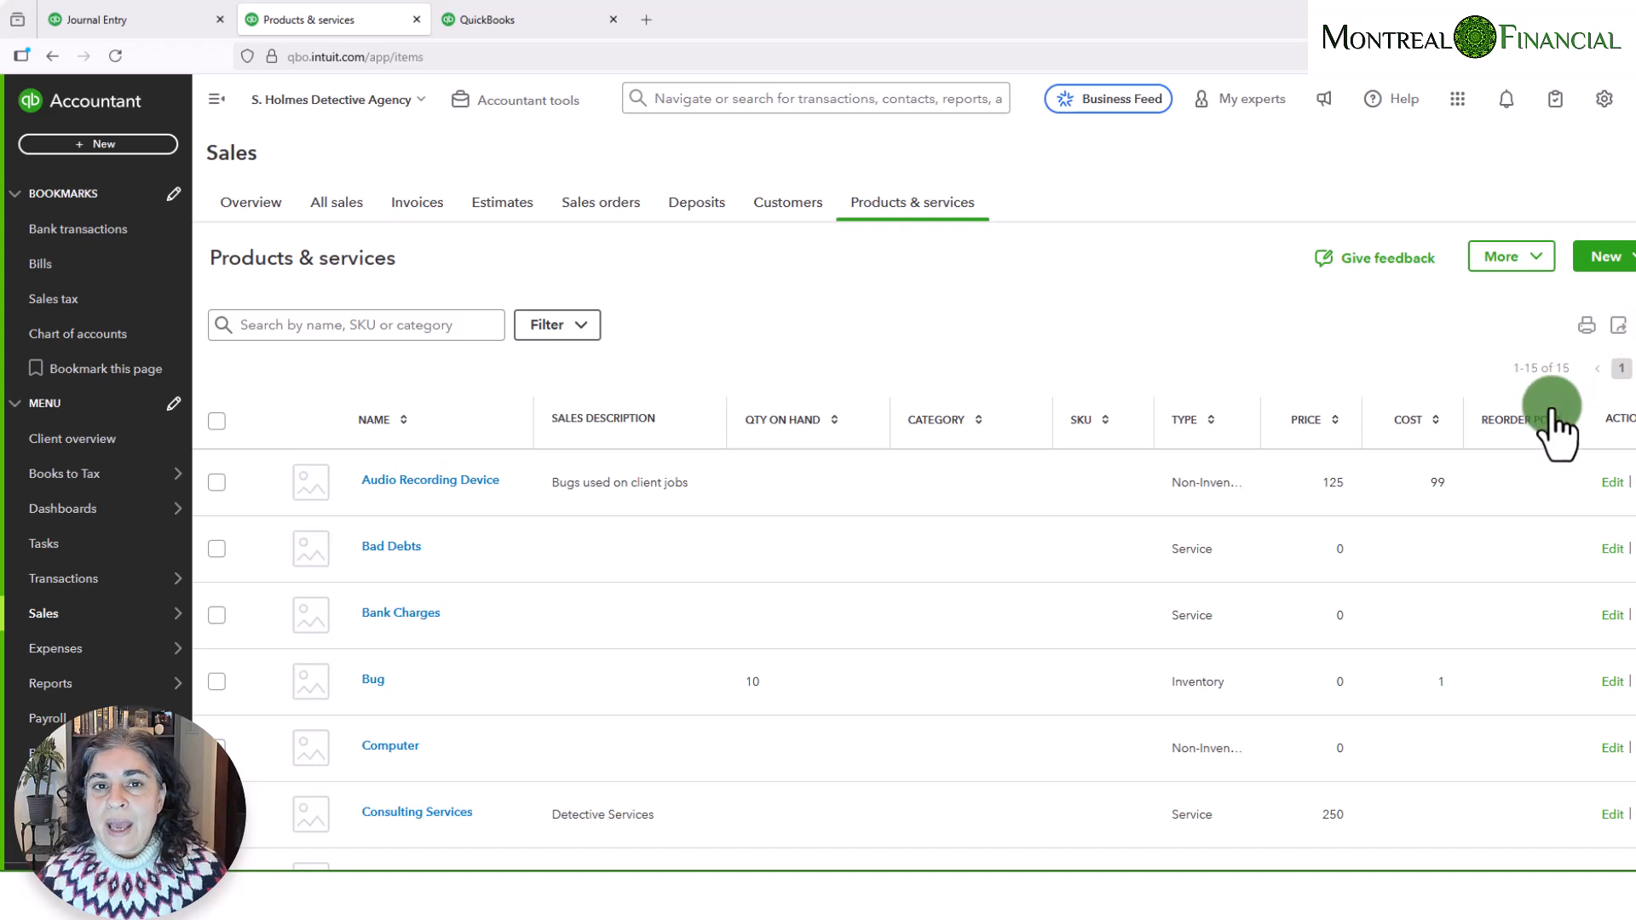
- Start a batch import and fill its product name column with the three item names copied from Inventory SHDA.xlsx in Excel, widening the column
{"action": "left_click", "coordinate": [1626, 257]}
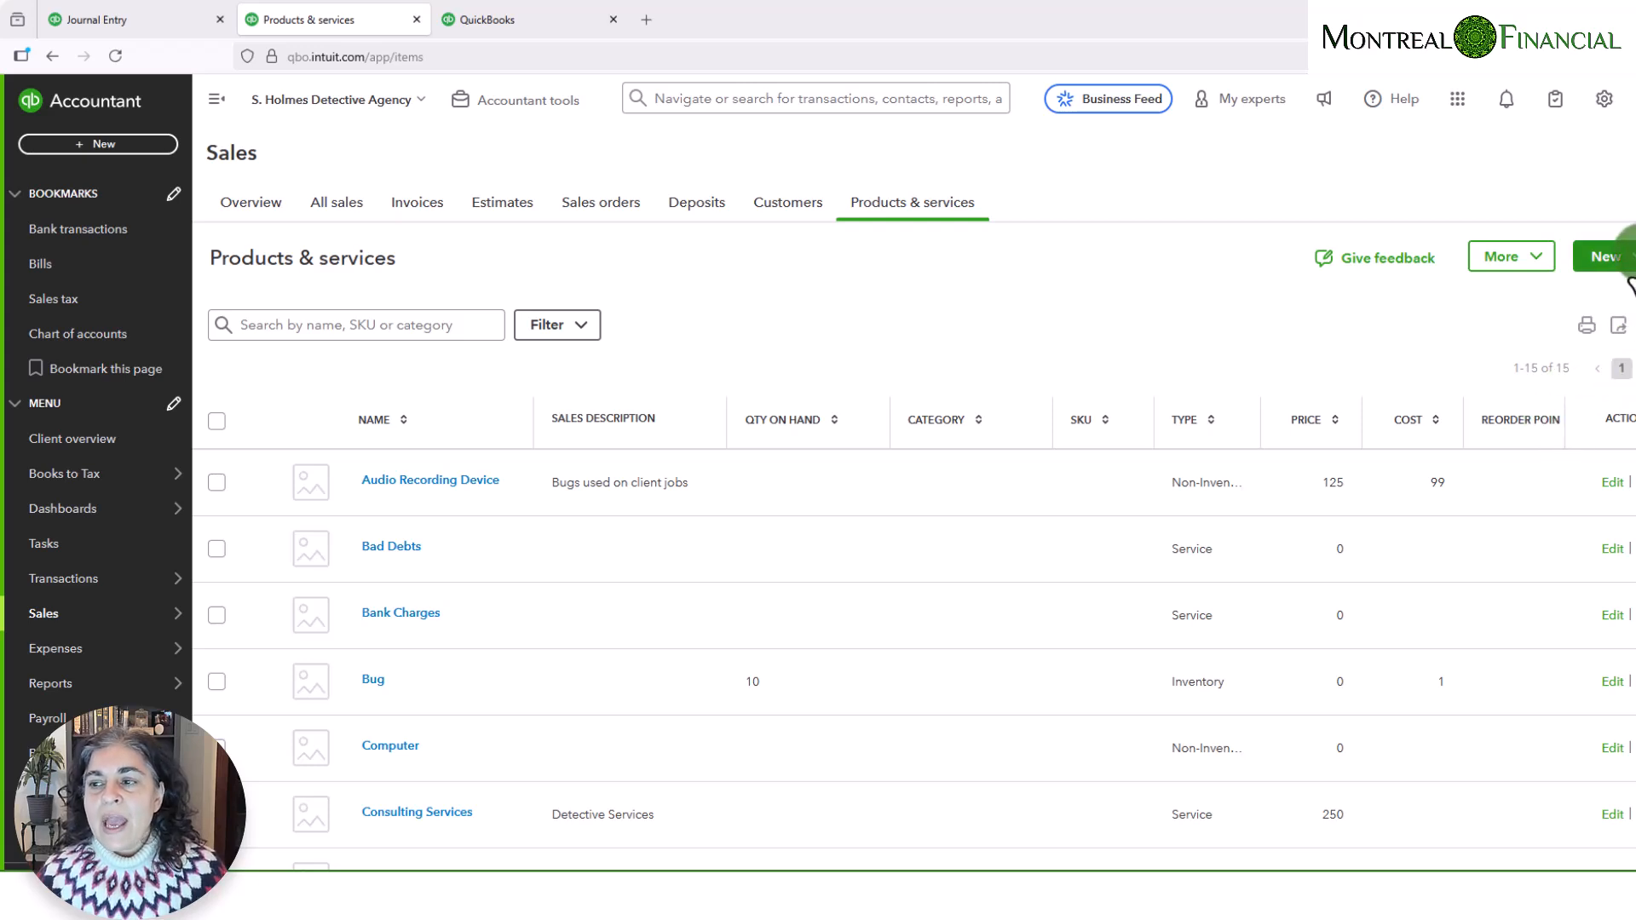
{"action": "left_click", "coordinate": [1572, 435]}
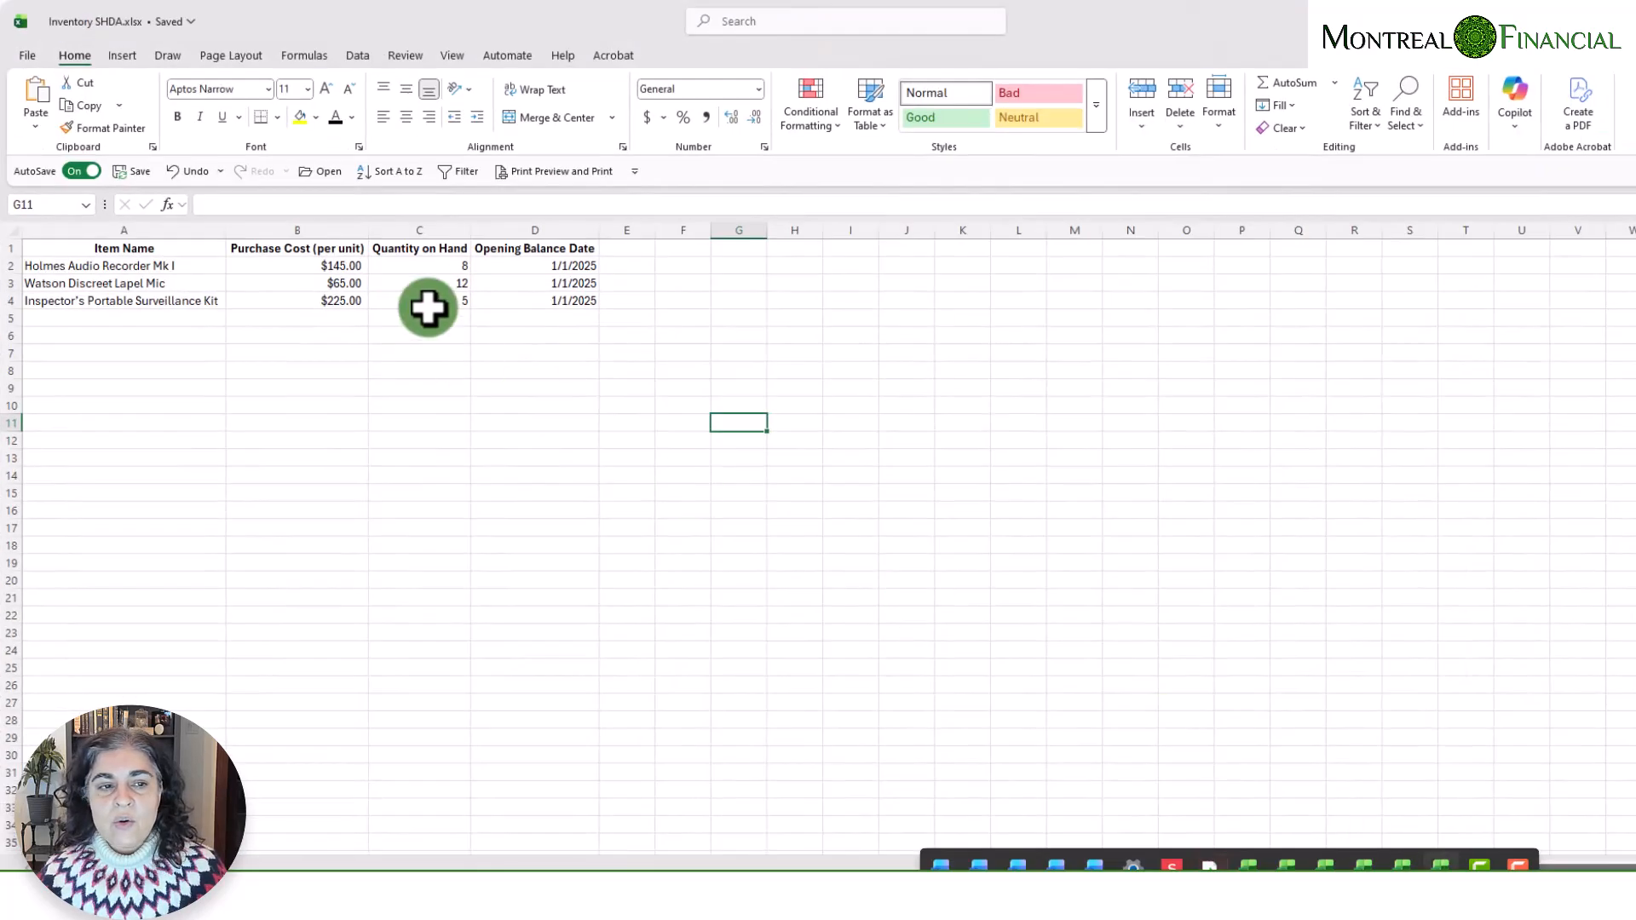
{"action": "left_click", "coordinate": [333, 262]}
{"action": "left_click_drag", "start_coordinate": [110, 263], "coordinate": [102, 304]}
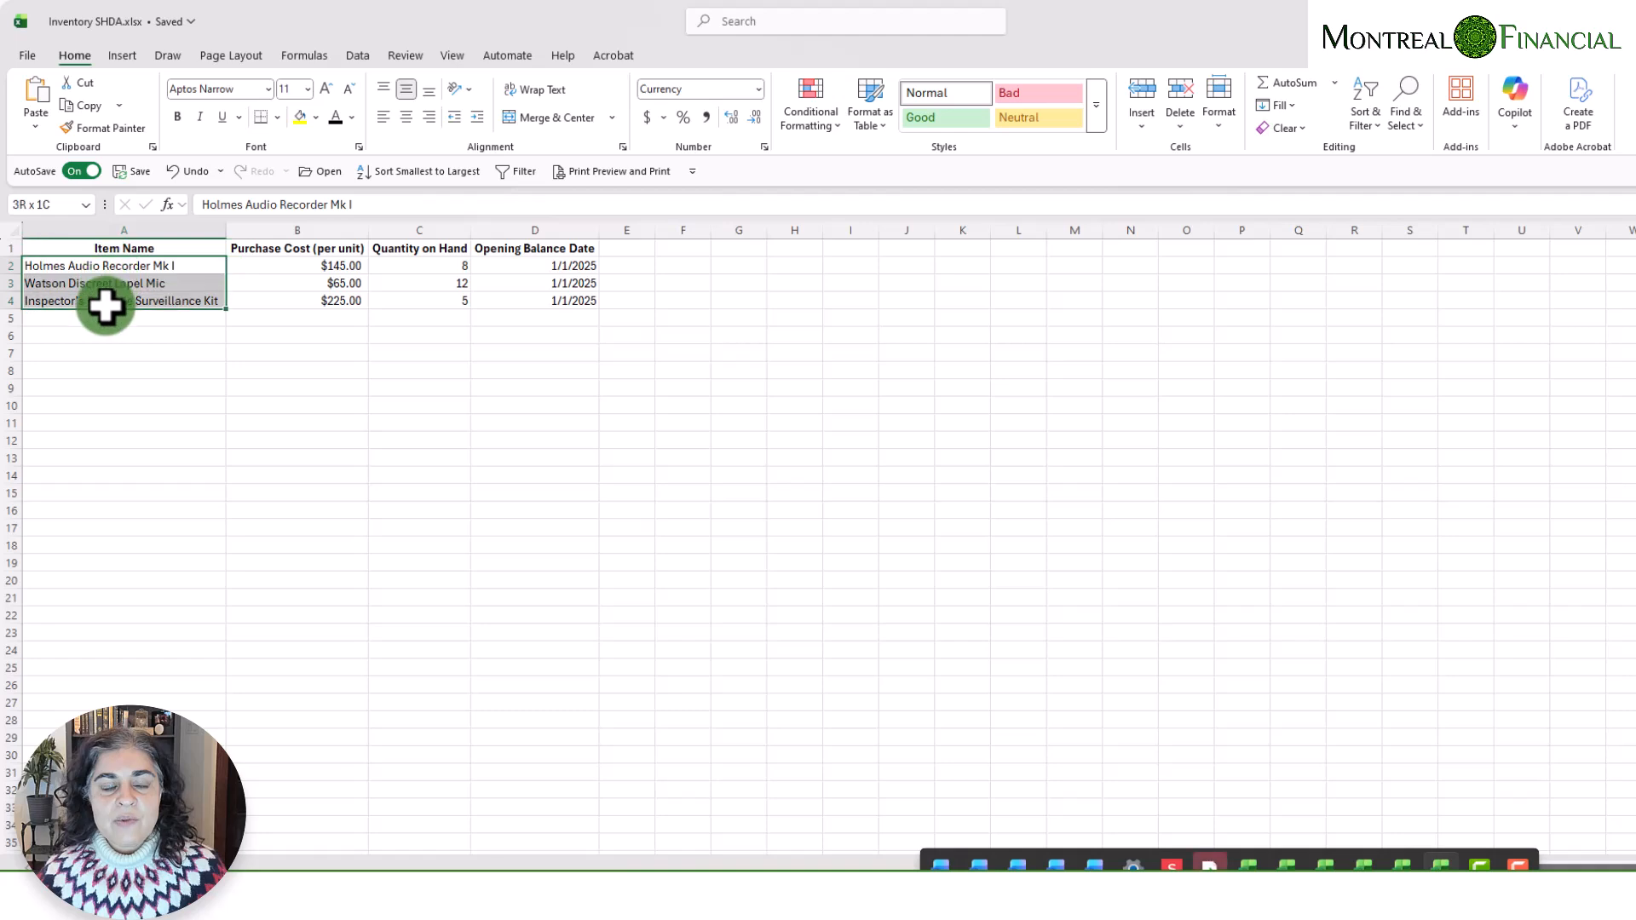
{"action": "right_click", "coordinate": [106, 299]}
{"action": "left_click", "coordinate": [171, 341]}
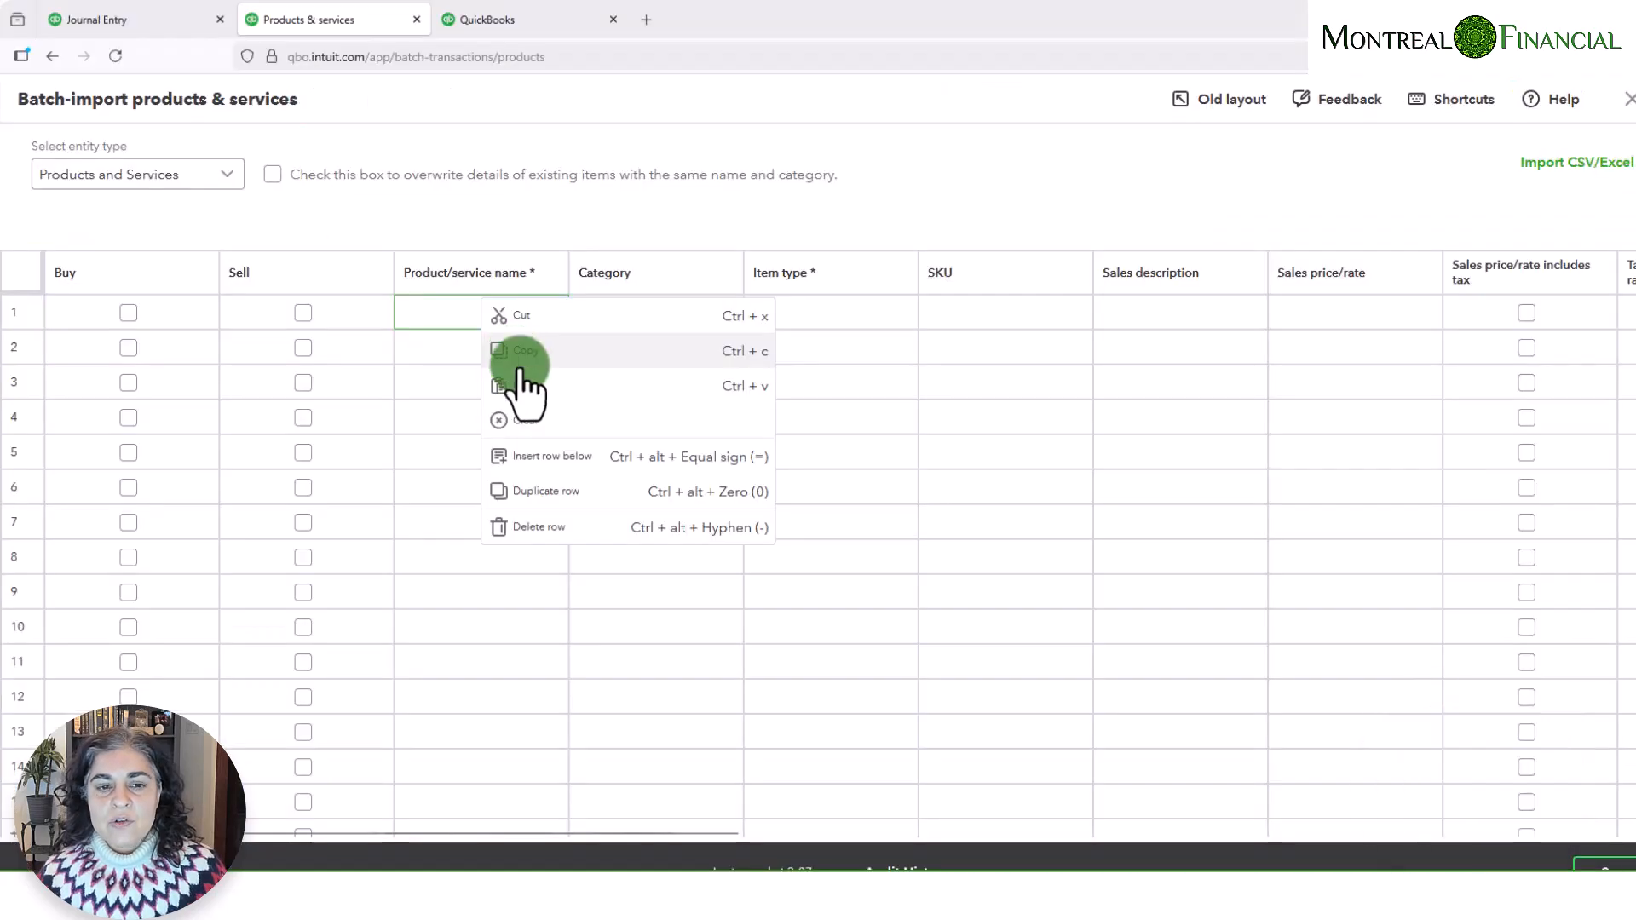
{"action": "left_click", "coordinate": [527, 392]}
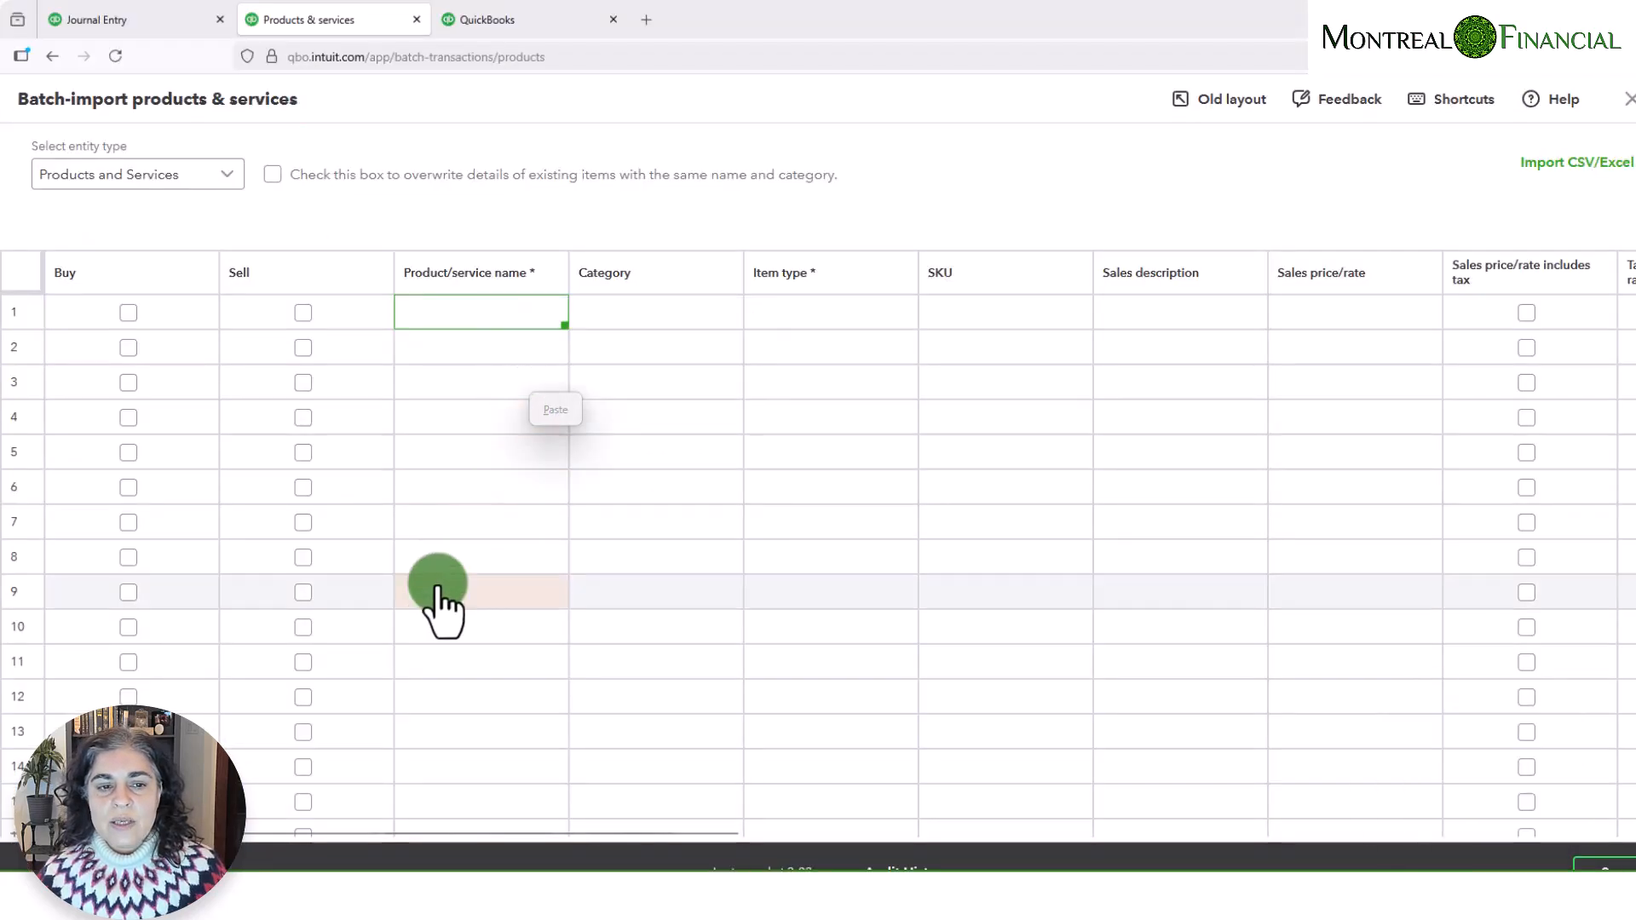
{"action": "left_click", "coordinate": [554, 409]}
{"action": "left_click_drag", "start_coordinate": [568, 272], "coordinate": [672, 272]}
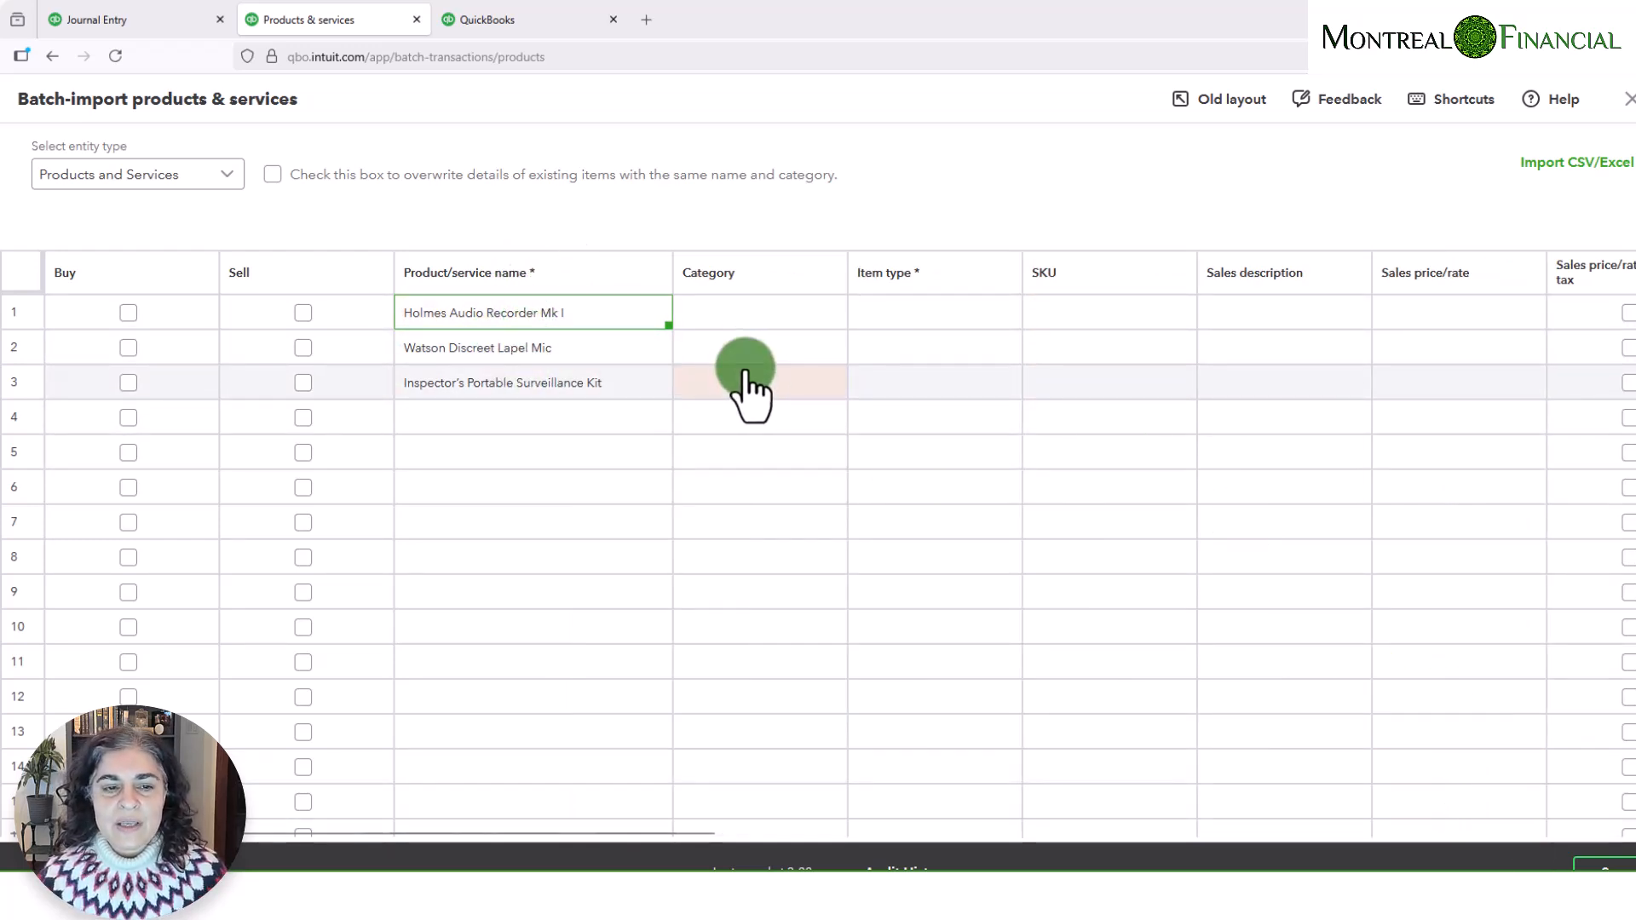
- Examine the remaining batch-import columns and the CSV/Excel import dialog, discarding the unsaved rows, and return to the products list
{"action": "scroll", "coordinate": [643, 375], "scroll_direction": "right", "scroll_amount": 10}
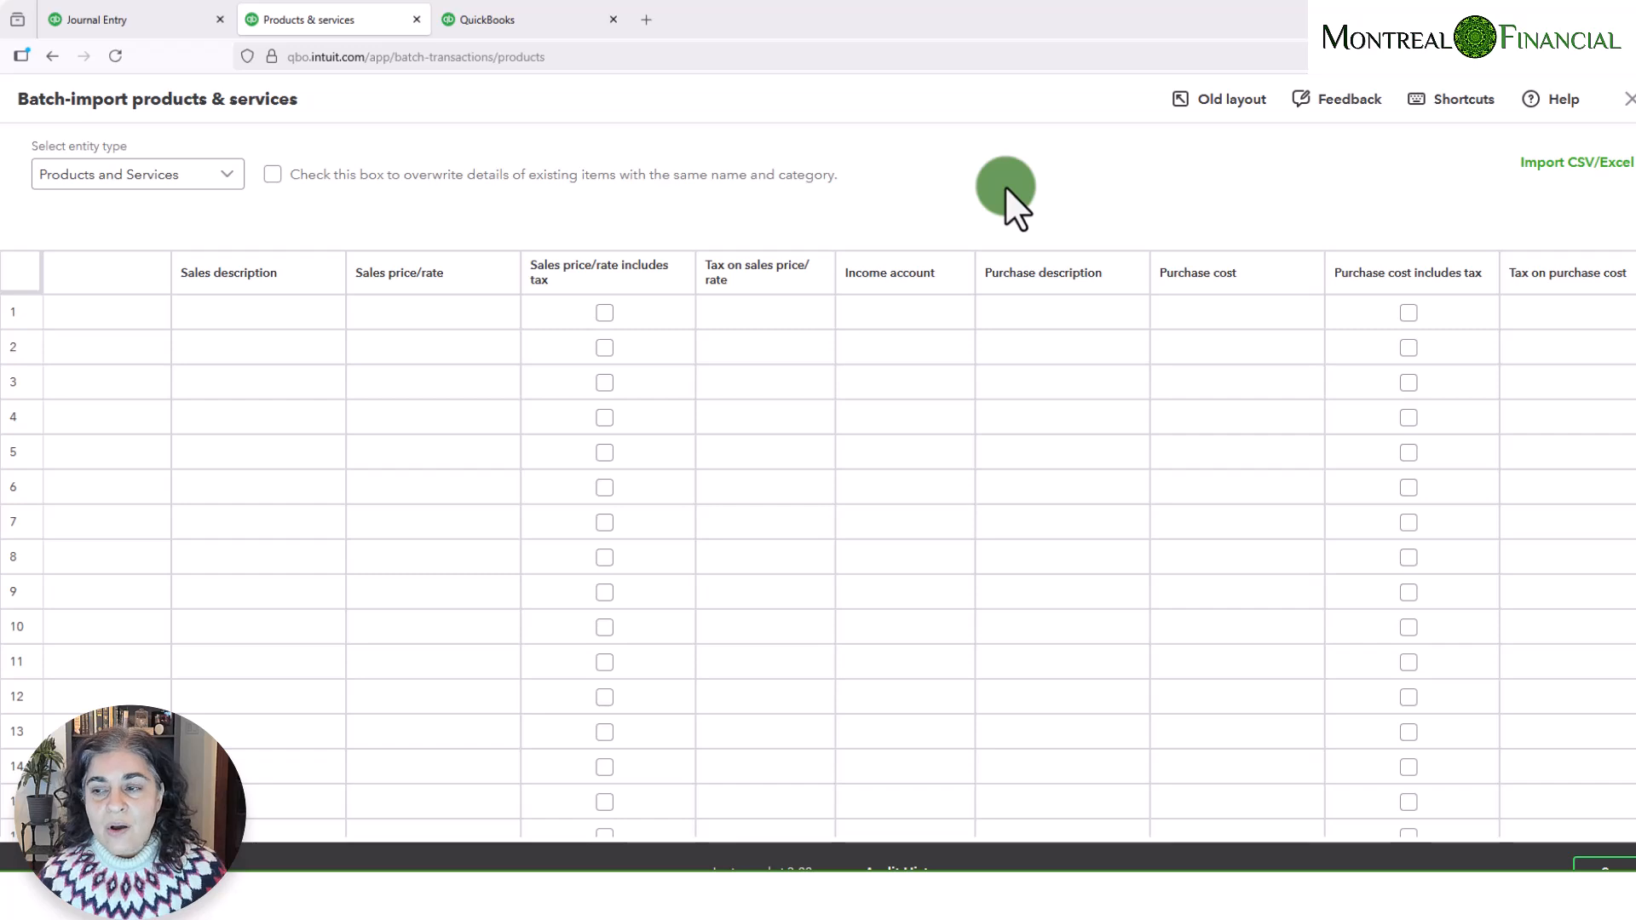
{"action": "left_click", "coordinate": [1565, 168]}
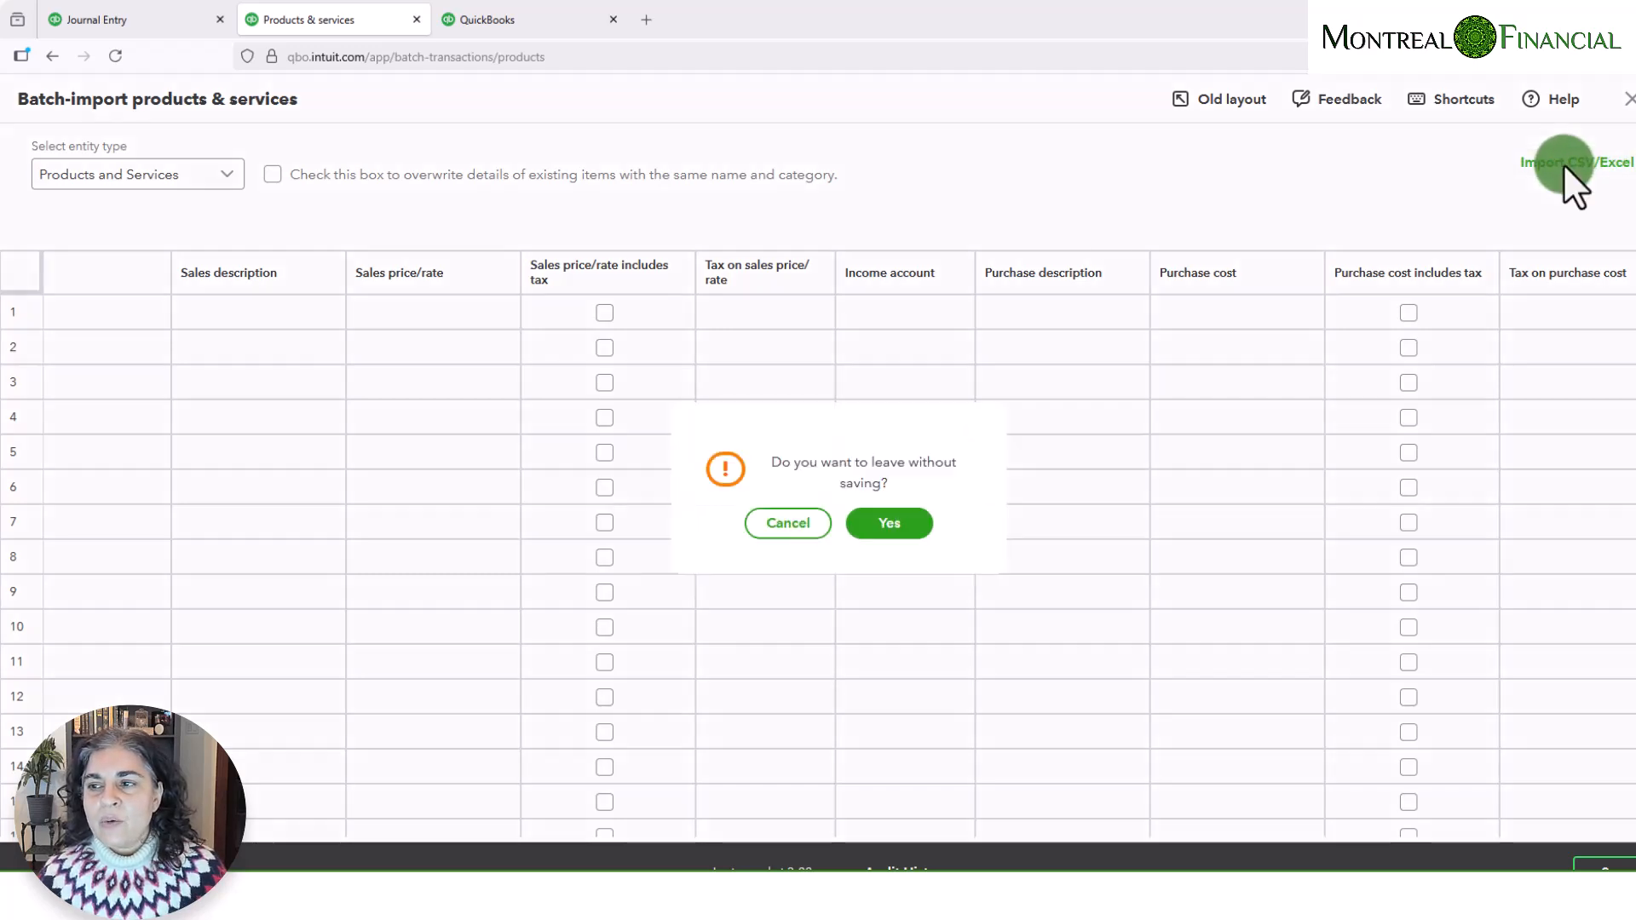
{"action": "left_click", "coordinate": [887, 525]}
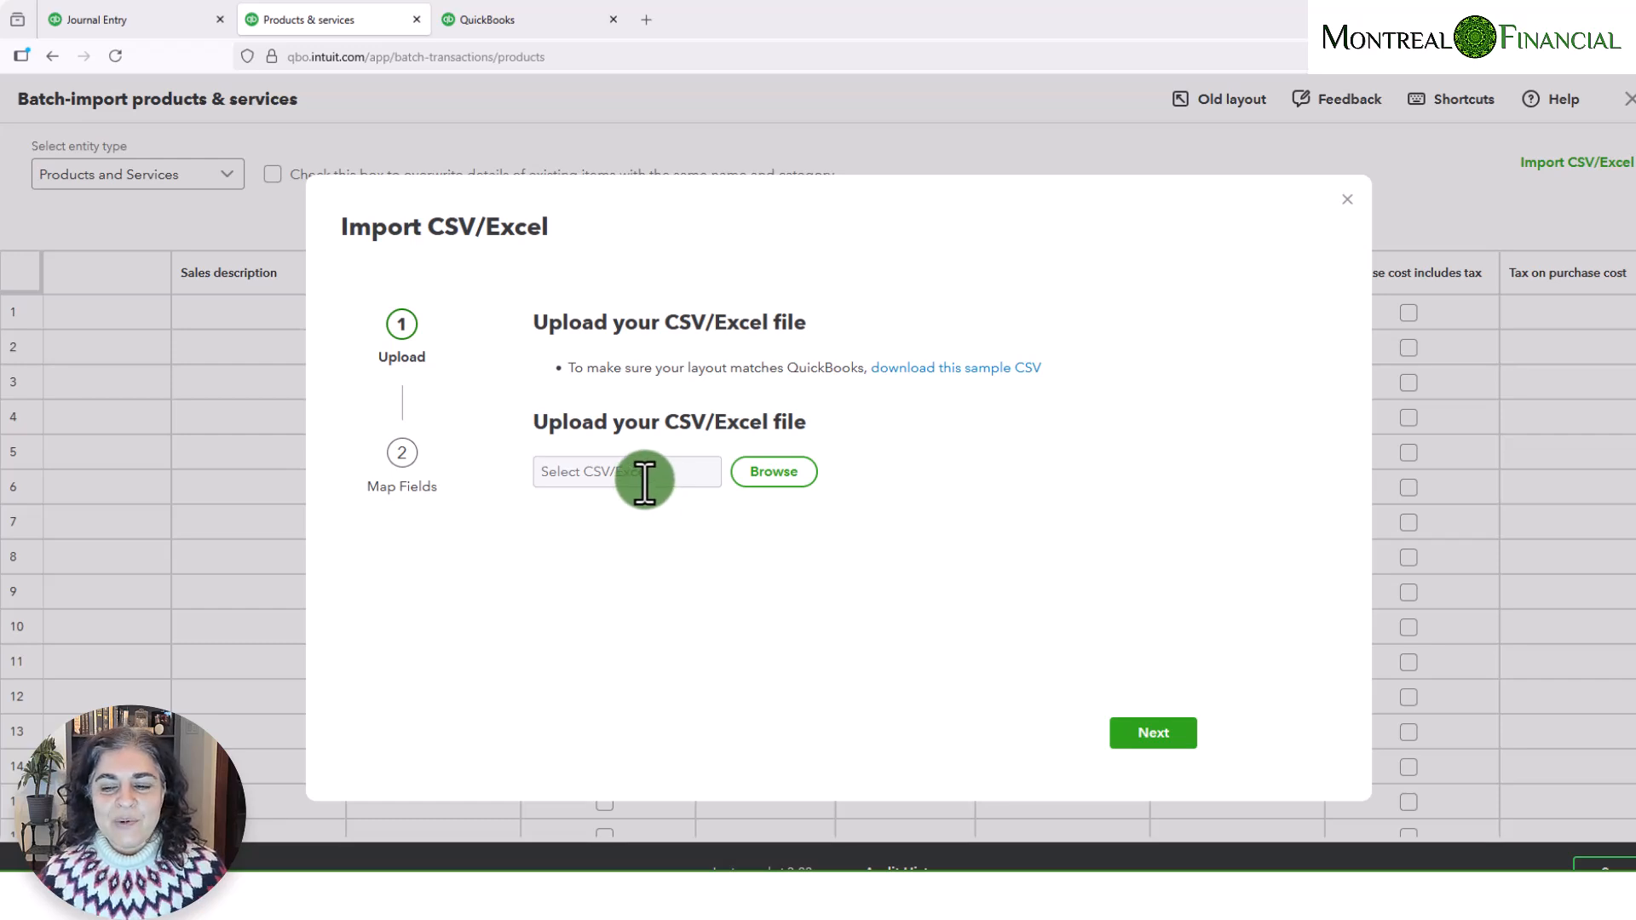
{"action": "left_click", "coordinate": [1342, 200]}
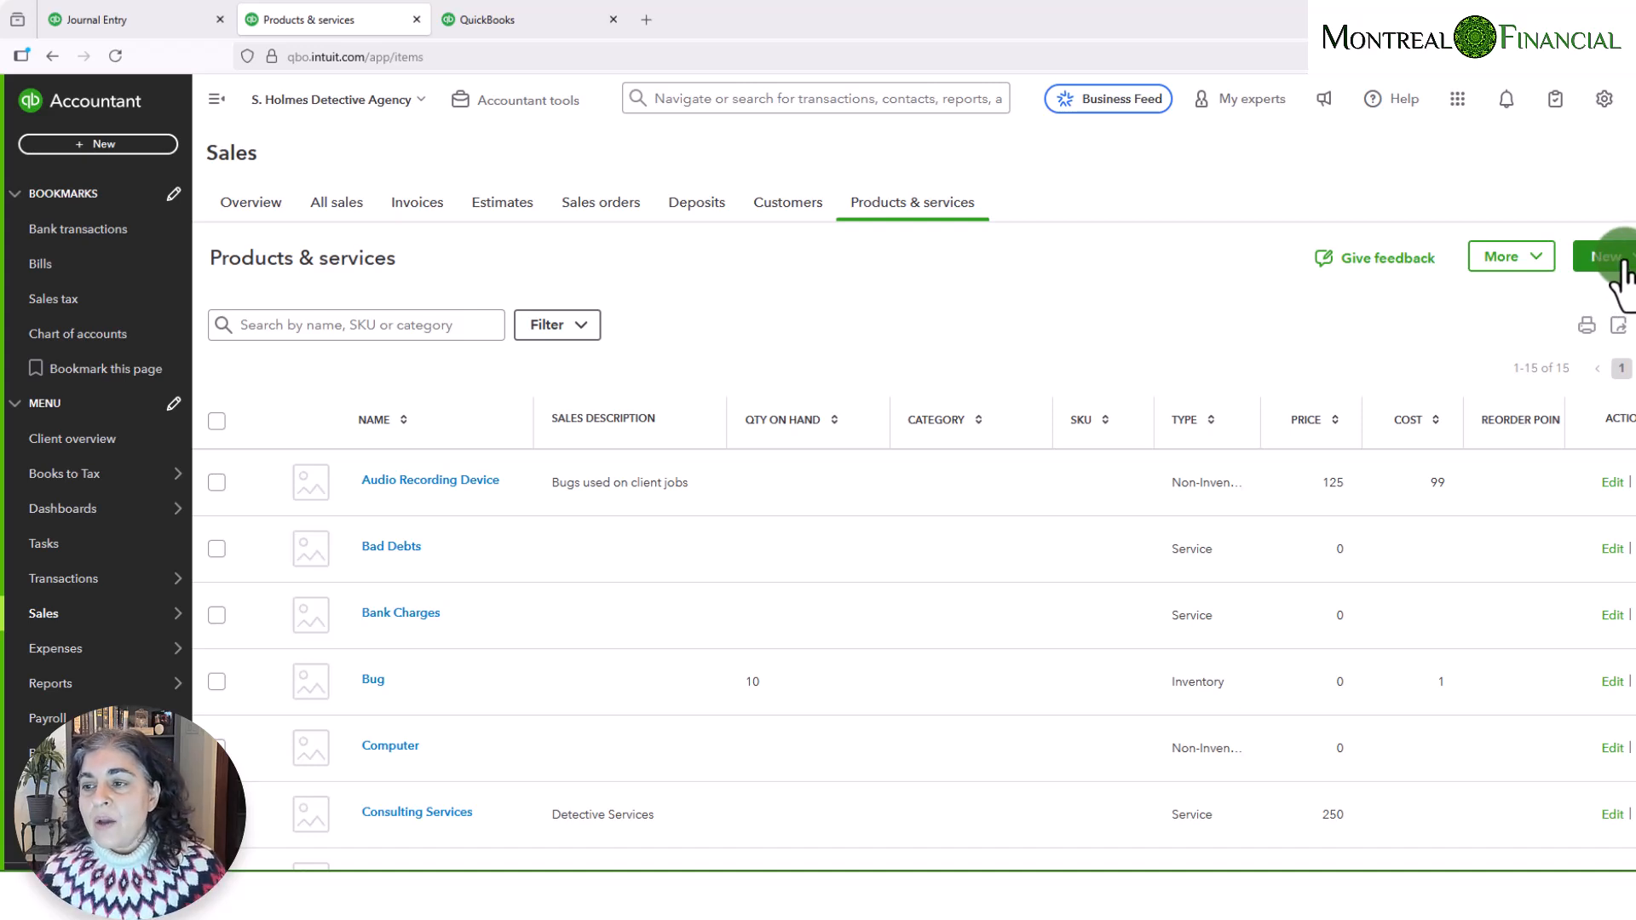
- Start adding a new product of type Inventory item
{"action": "left_click", "coordinate": [1619, 271]}
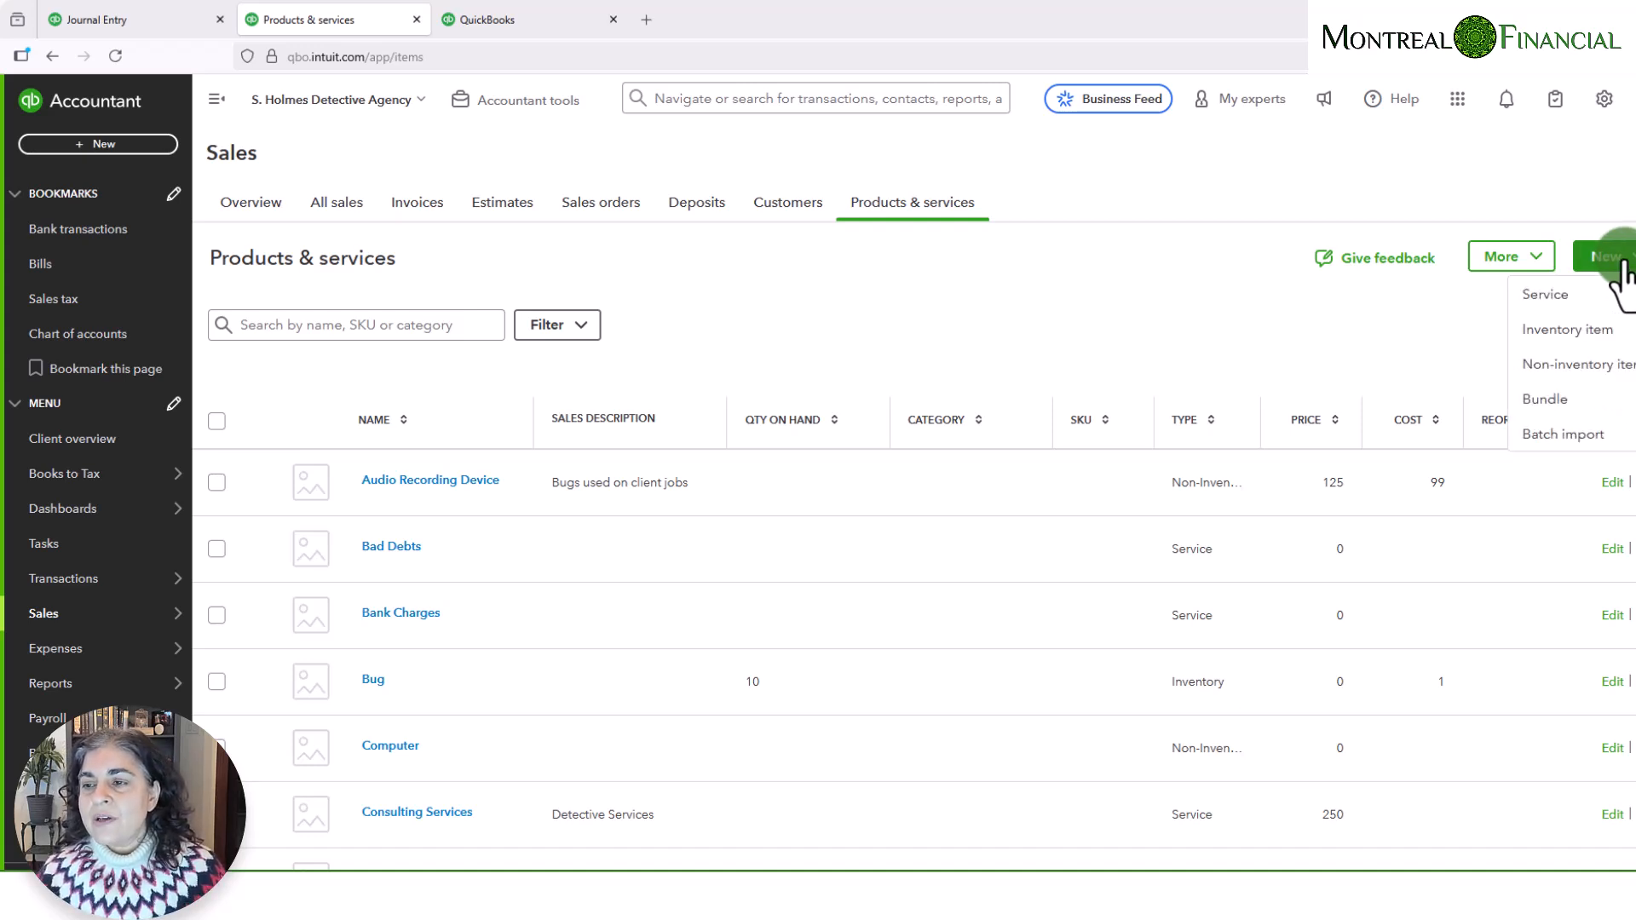
{"action": "left_click", "coordinate": [1573, 334]}
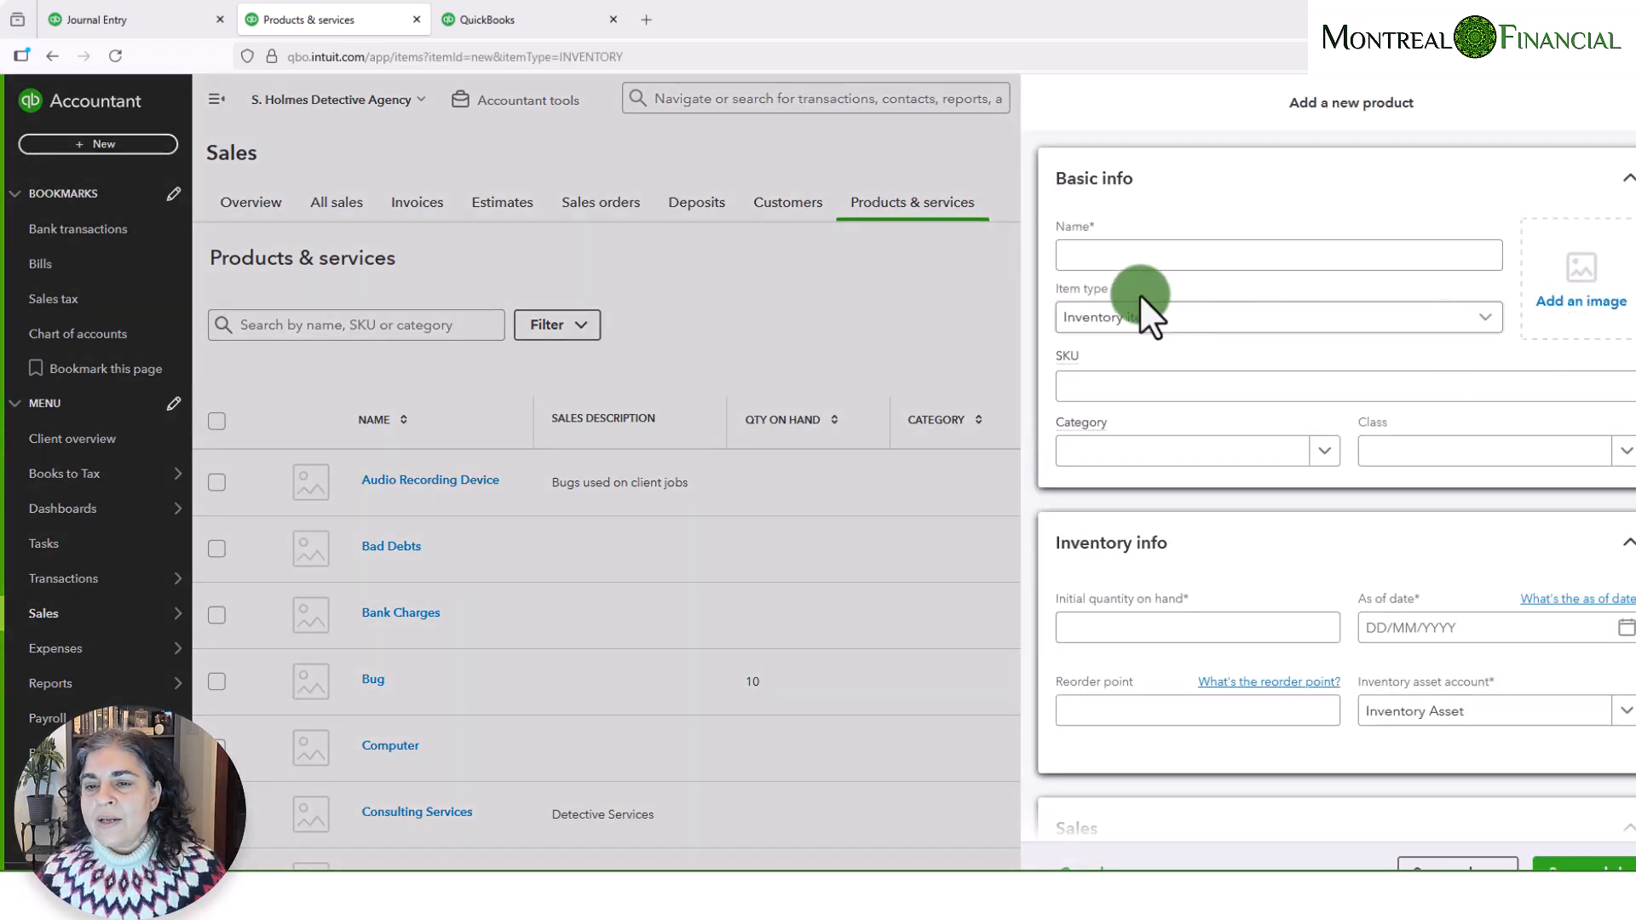
{"action": "left_click", "coordinate": [1112, 256]}
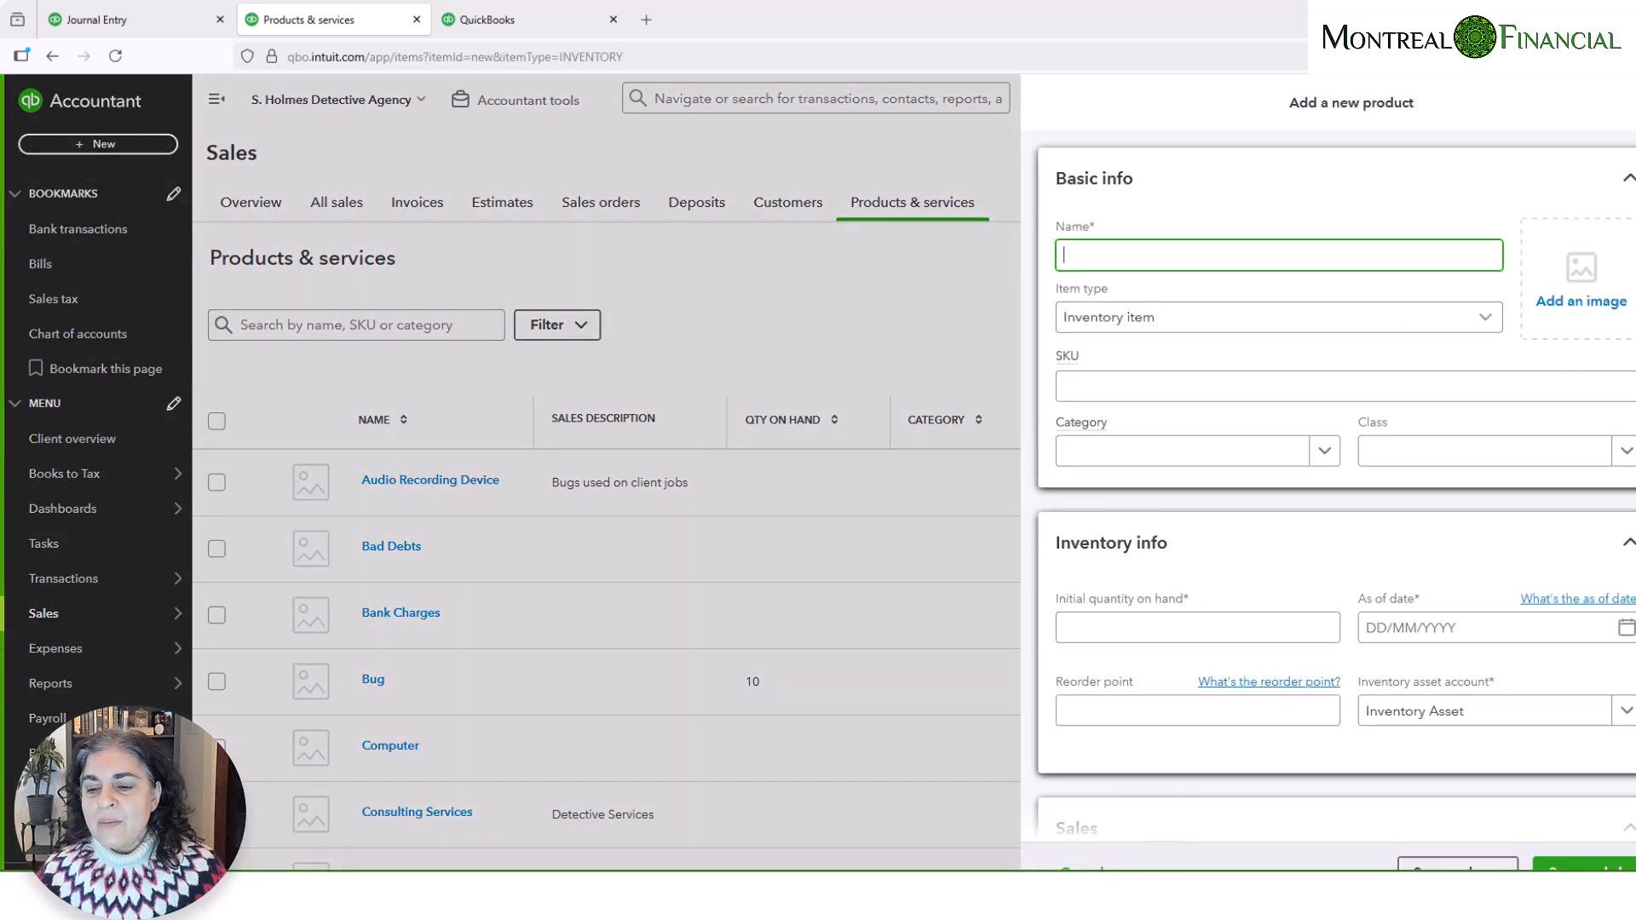
- Name the new product Holmes Audio Recorder Mk I, copying the name from cell A2 of Inventory SHDA.xlsx in Excel
{"action": "left_click", "coordinate": [1099, 907]}
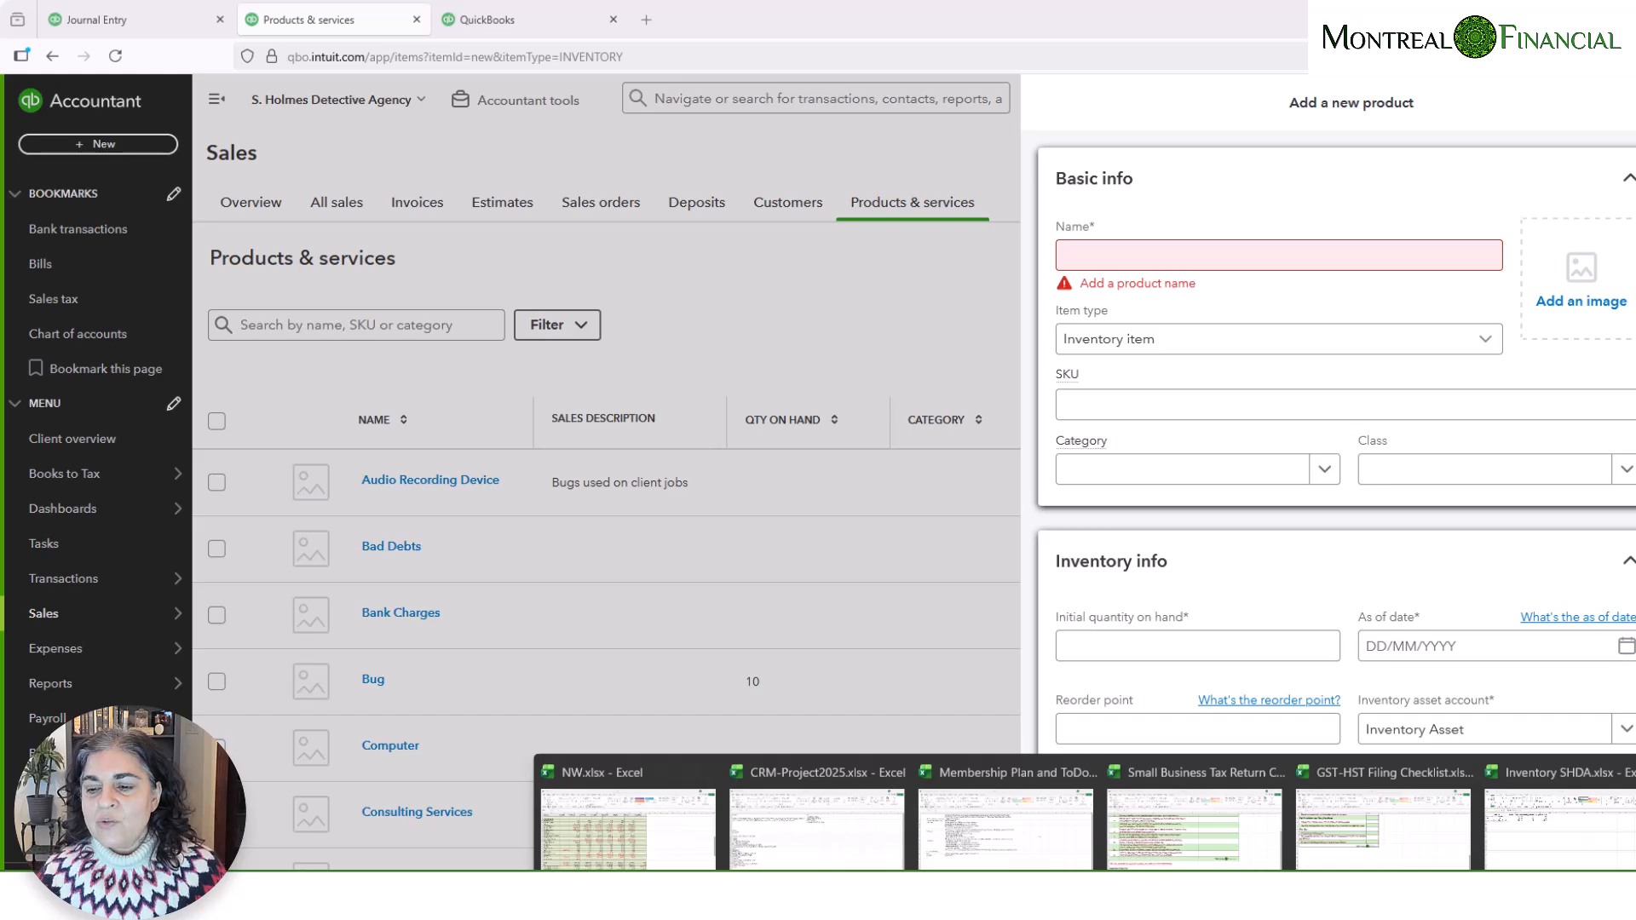
{"action": "left_click", "coordinate": [1556, 806]}
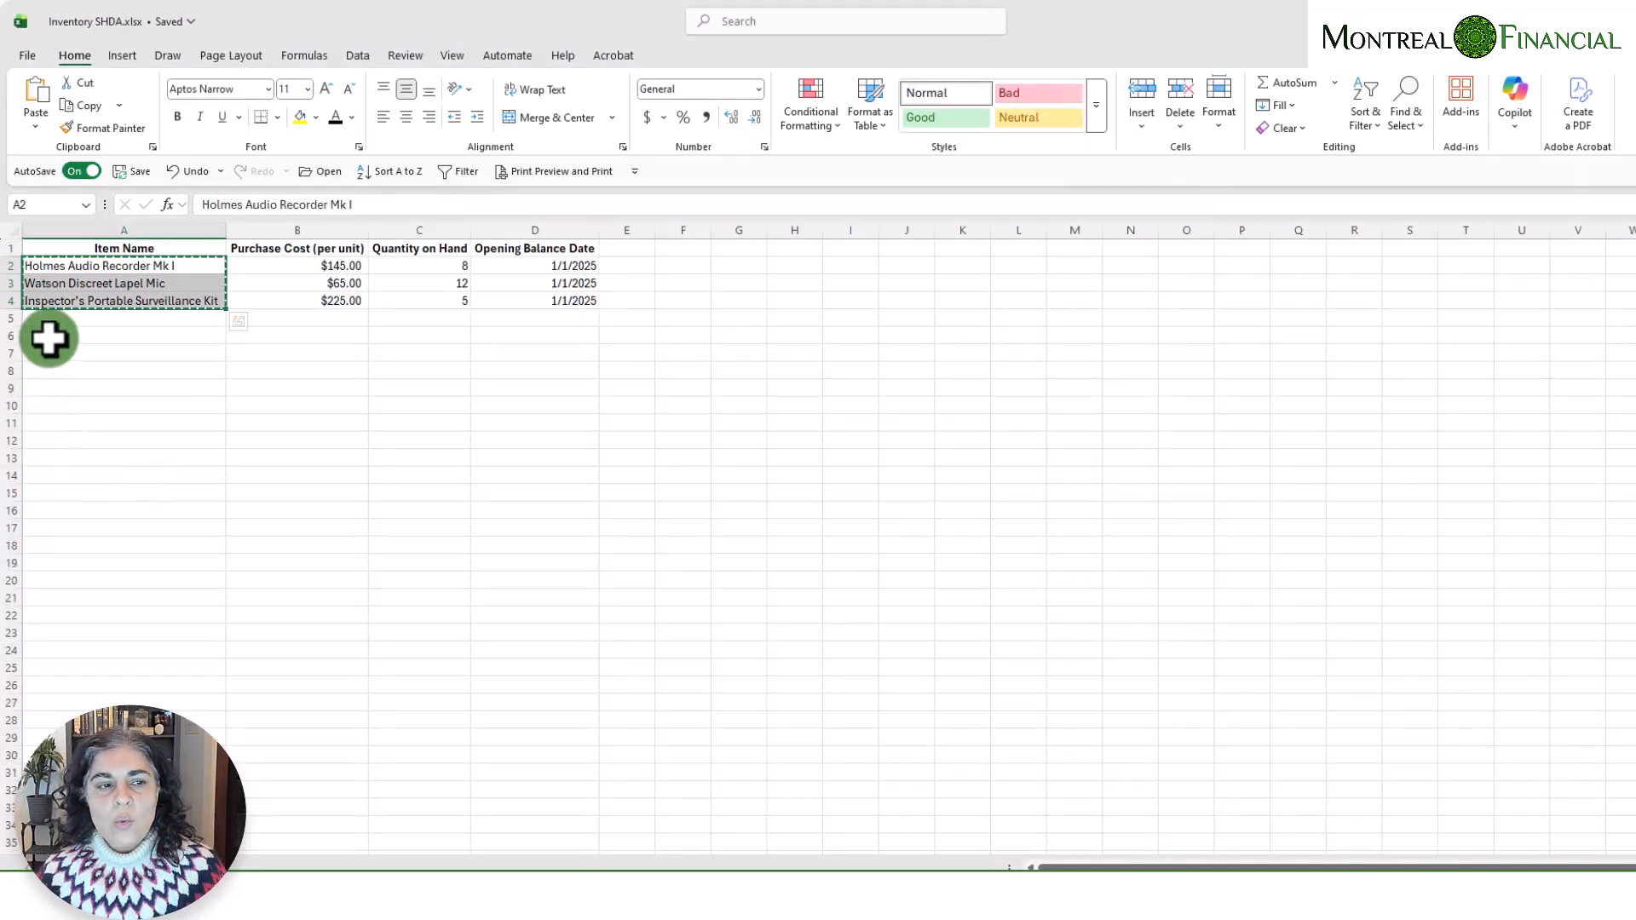
{"action": "key", "text": "ctrl+c"}
{"action": "left_click", "coordinate": [96, 266]}
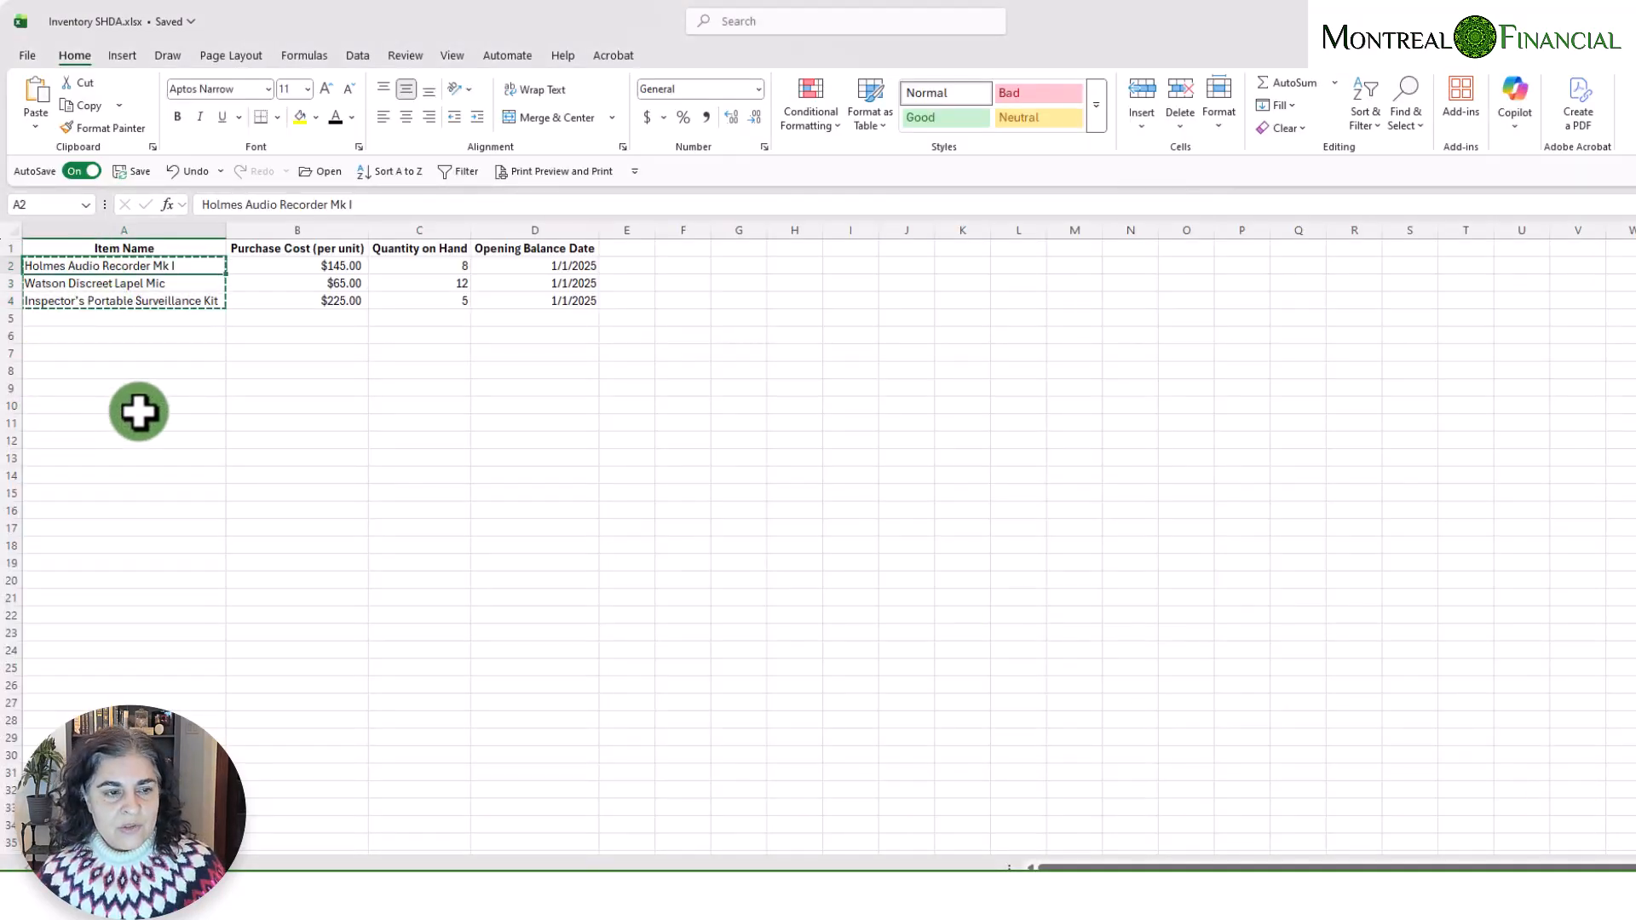
{"action": "key", "text": "ctrl+c"}
{"action": "mouse_move", "coordinate": [1099, 908]}
{"action": "left_click", "coordinate": [1099, 820]}
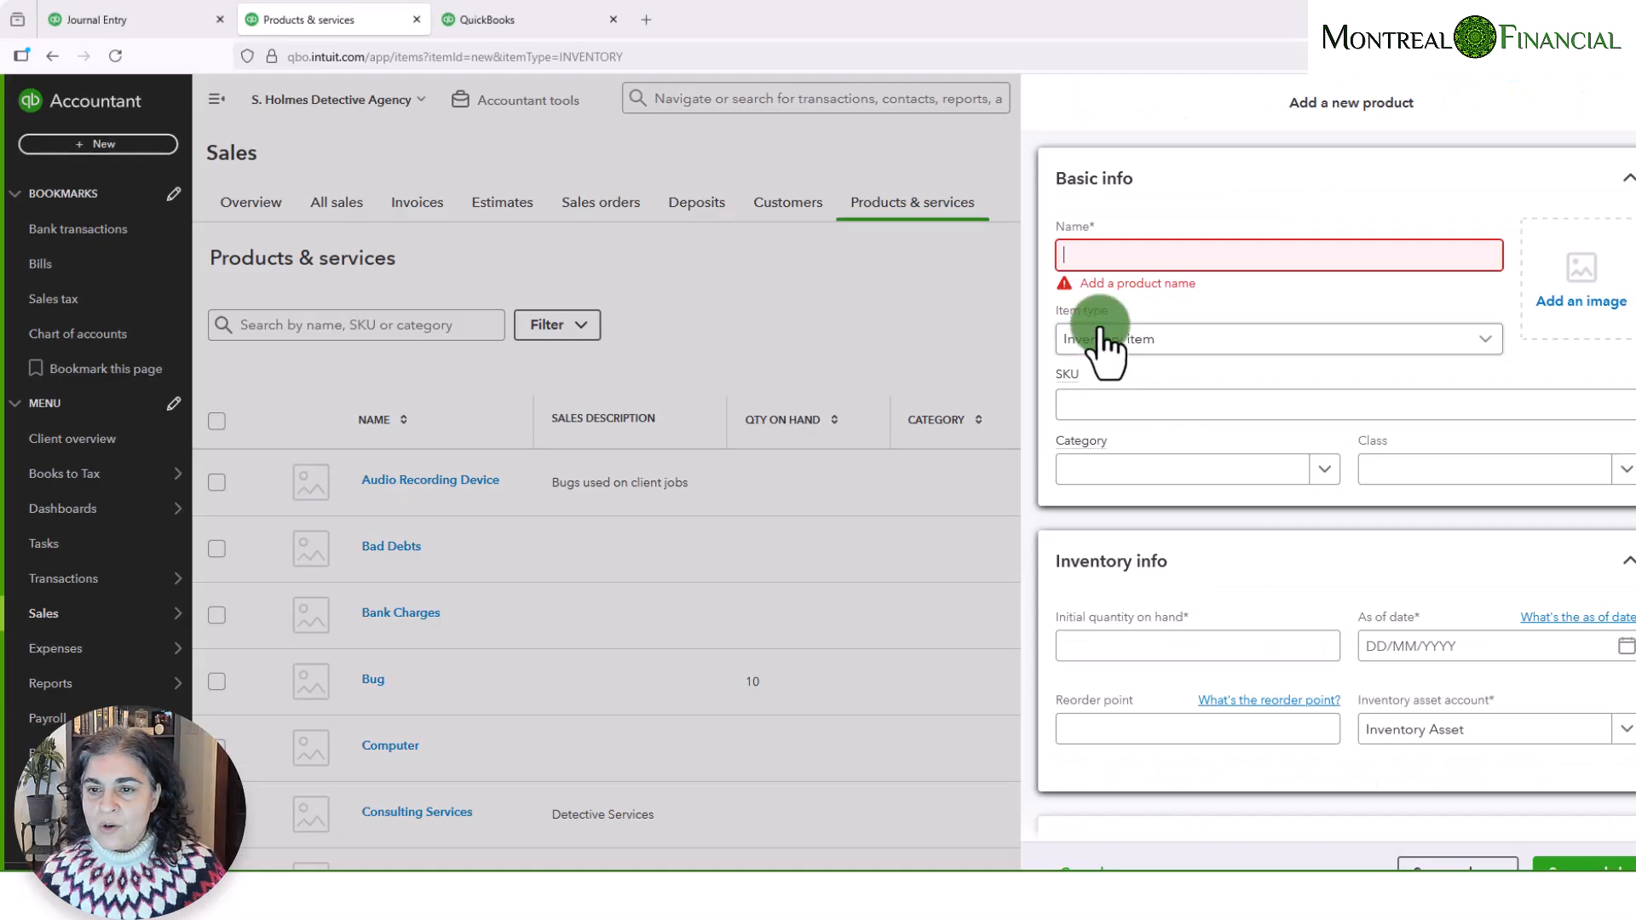
{"action": "left_click", "coordinate": [1097, 254]}
{"action": "key", "text": "ctrl+v"}
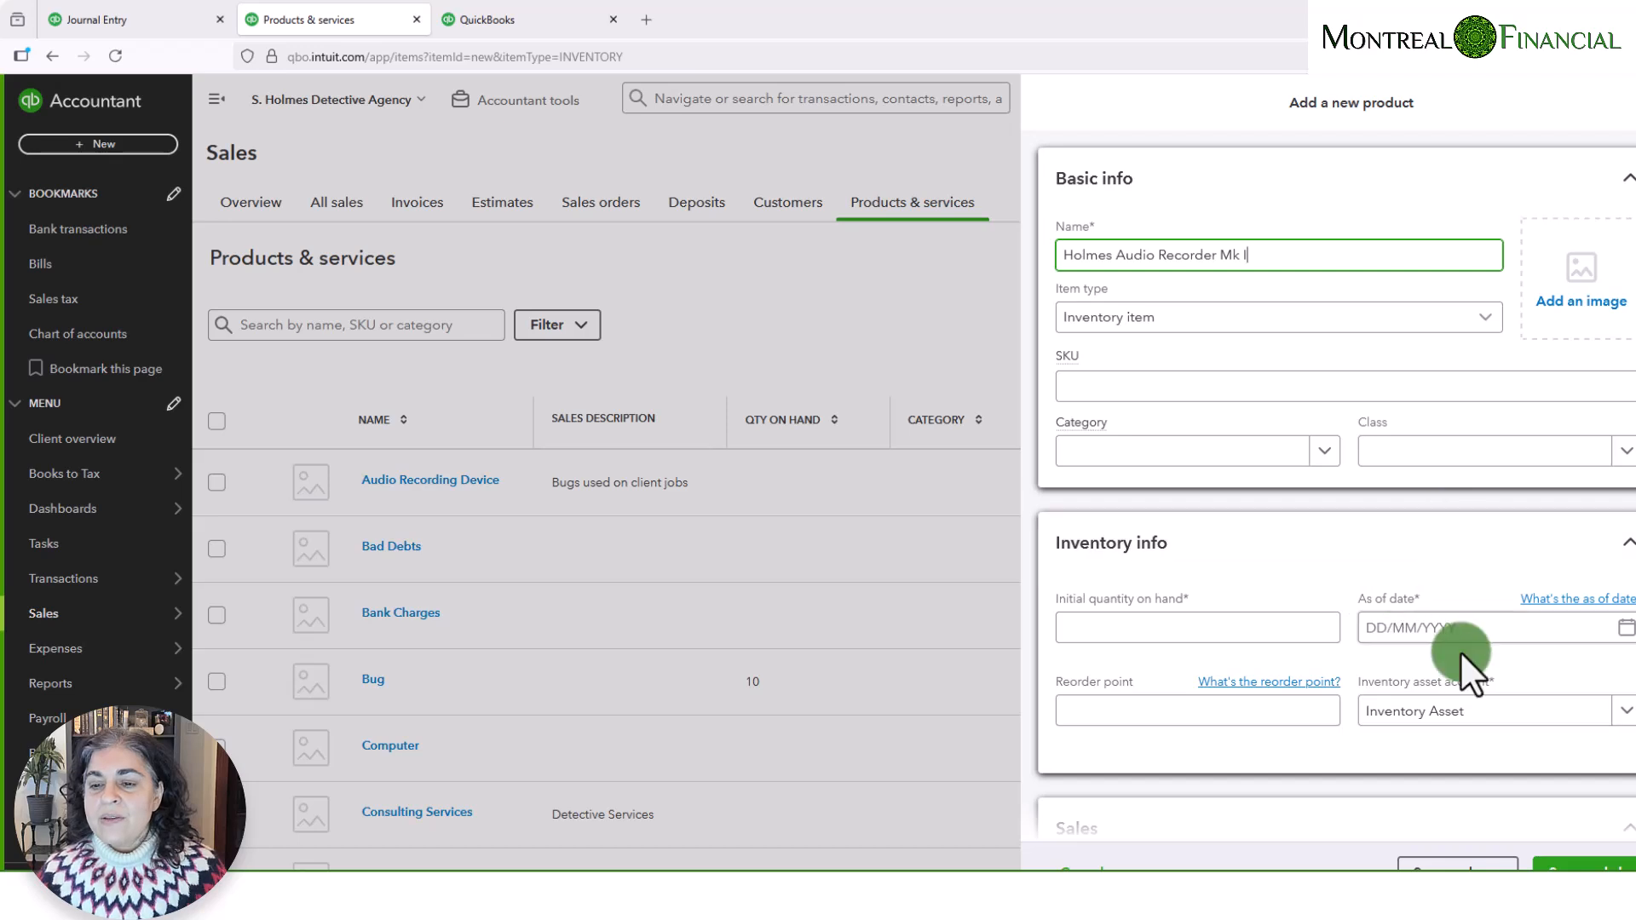
- Set the product's initial quantity on hand to 10 and its as-of date to 01/01/2025
{"action": "scroll", "coordinate": [1463, 661], "scroll_direction": "down", "scroll_amount": 1}
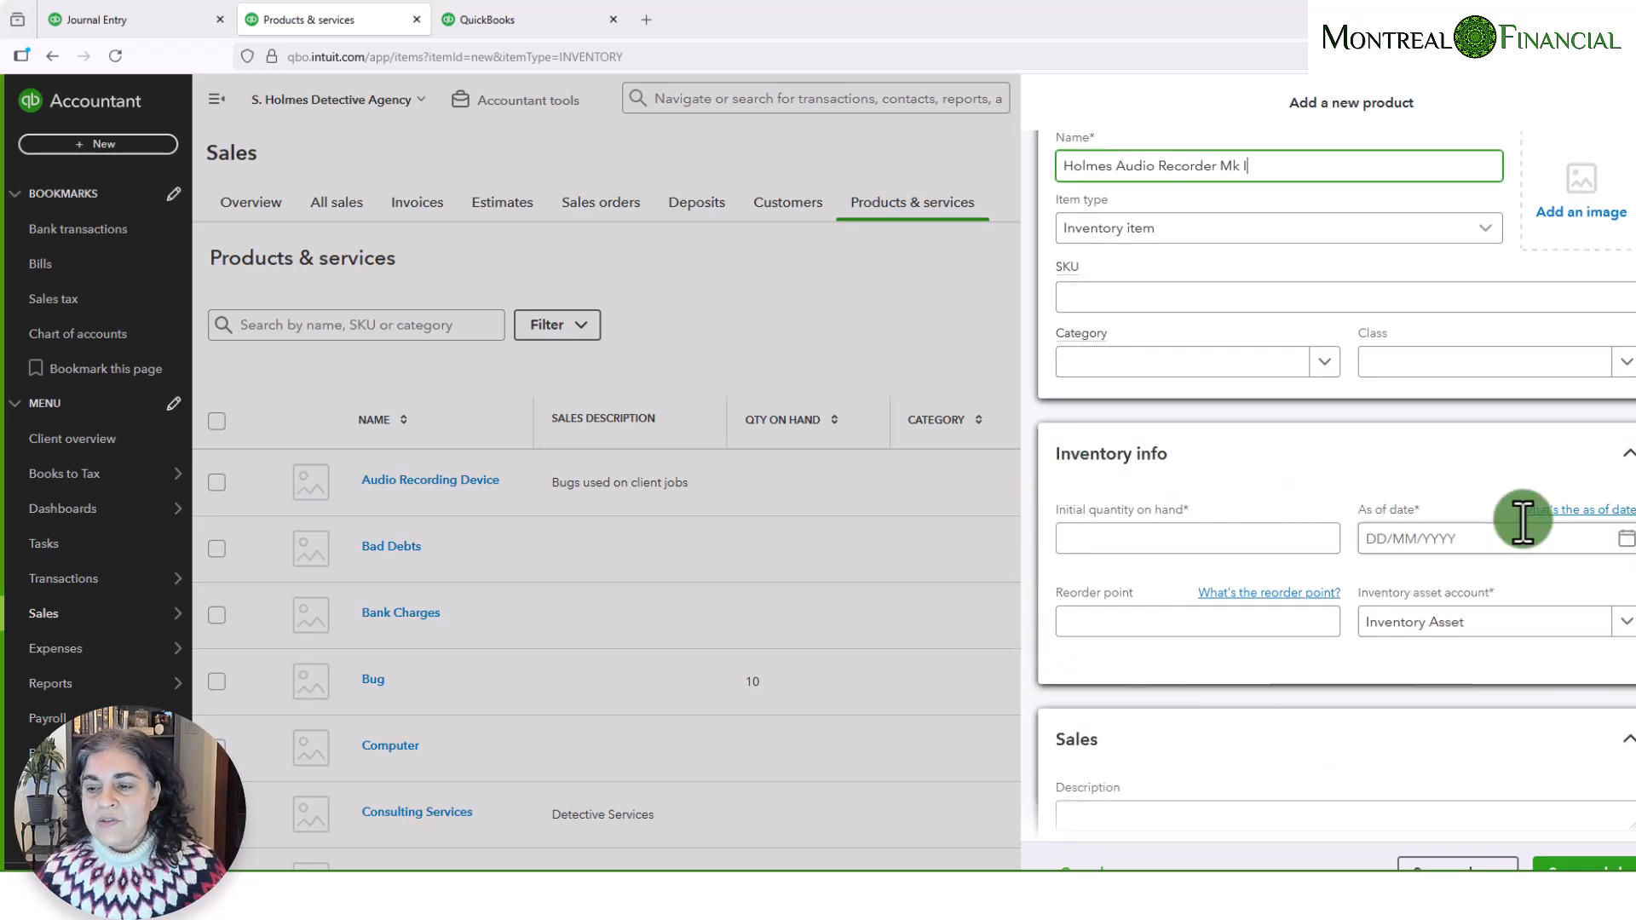
{"action": "left_click", "coordinate": [1240, 539]}
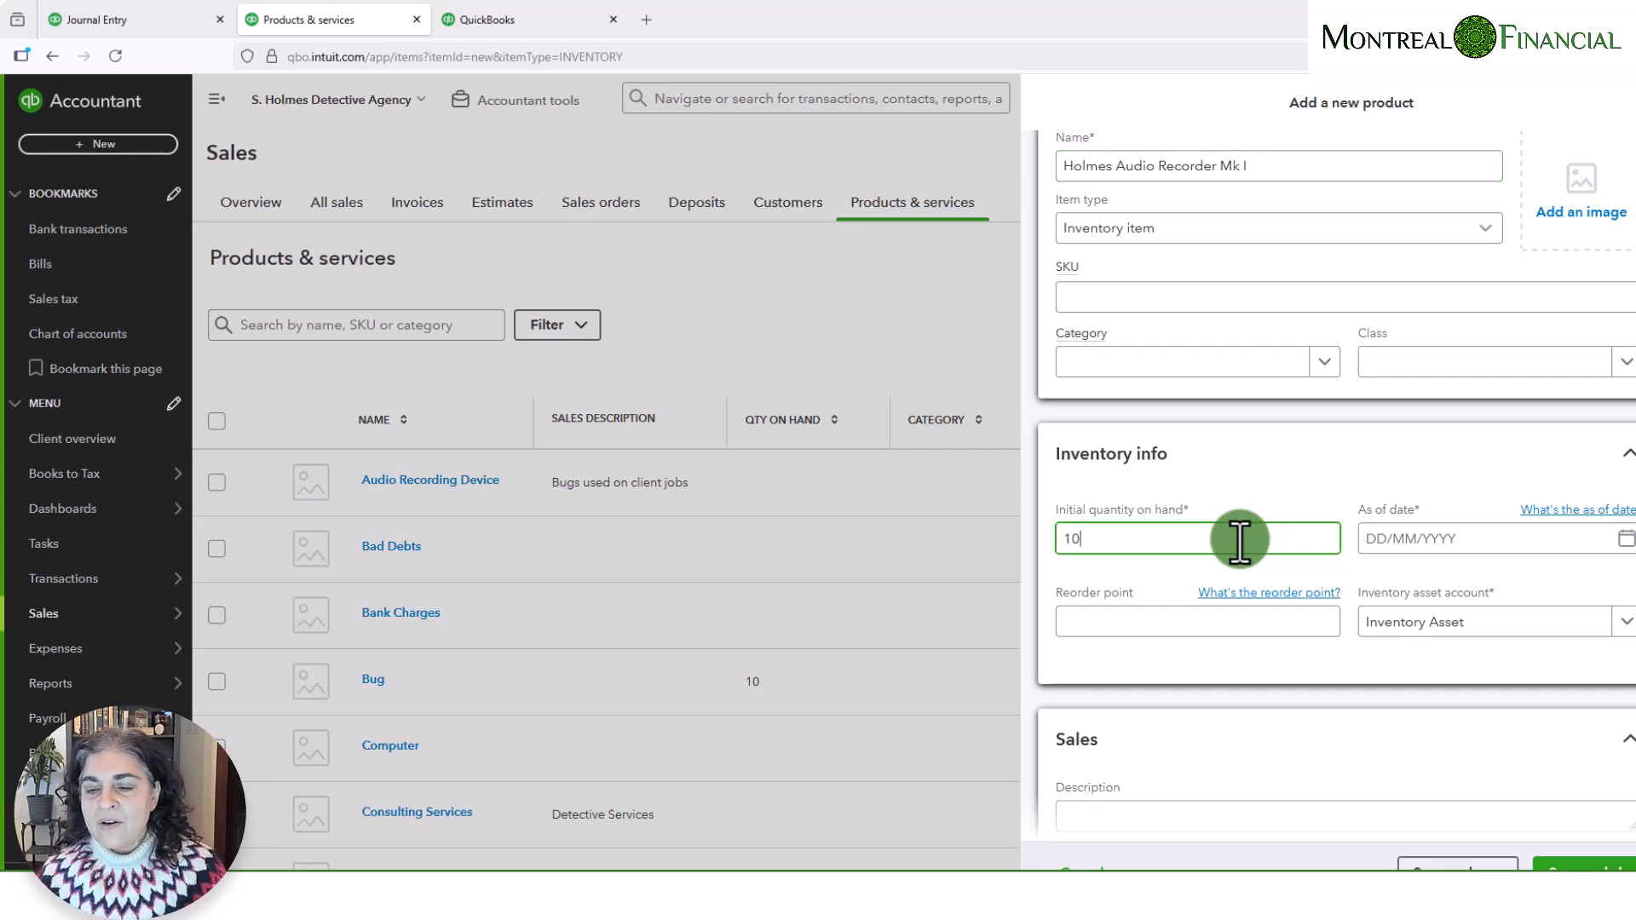
{"action": "left_click", "coordinate": [1624, 538]}
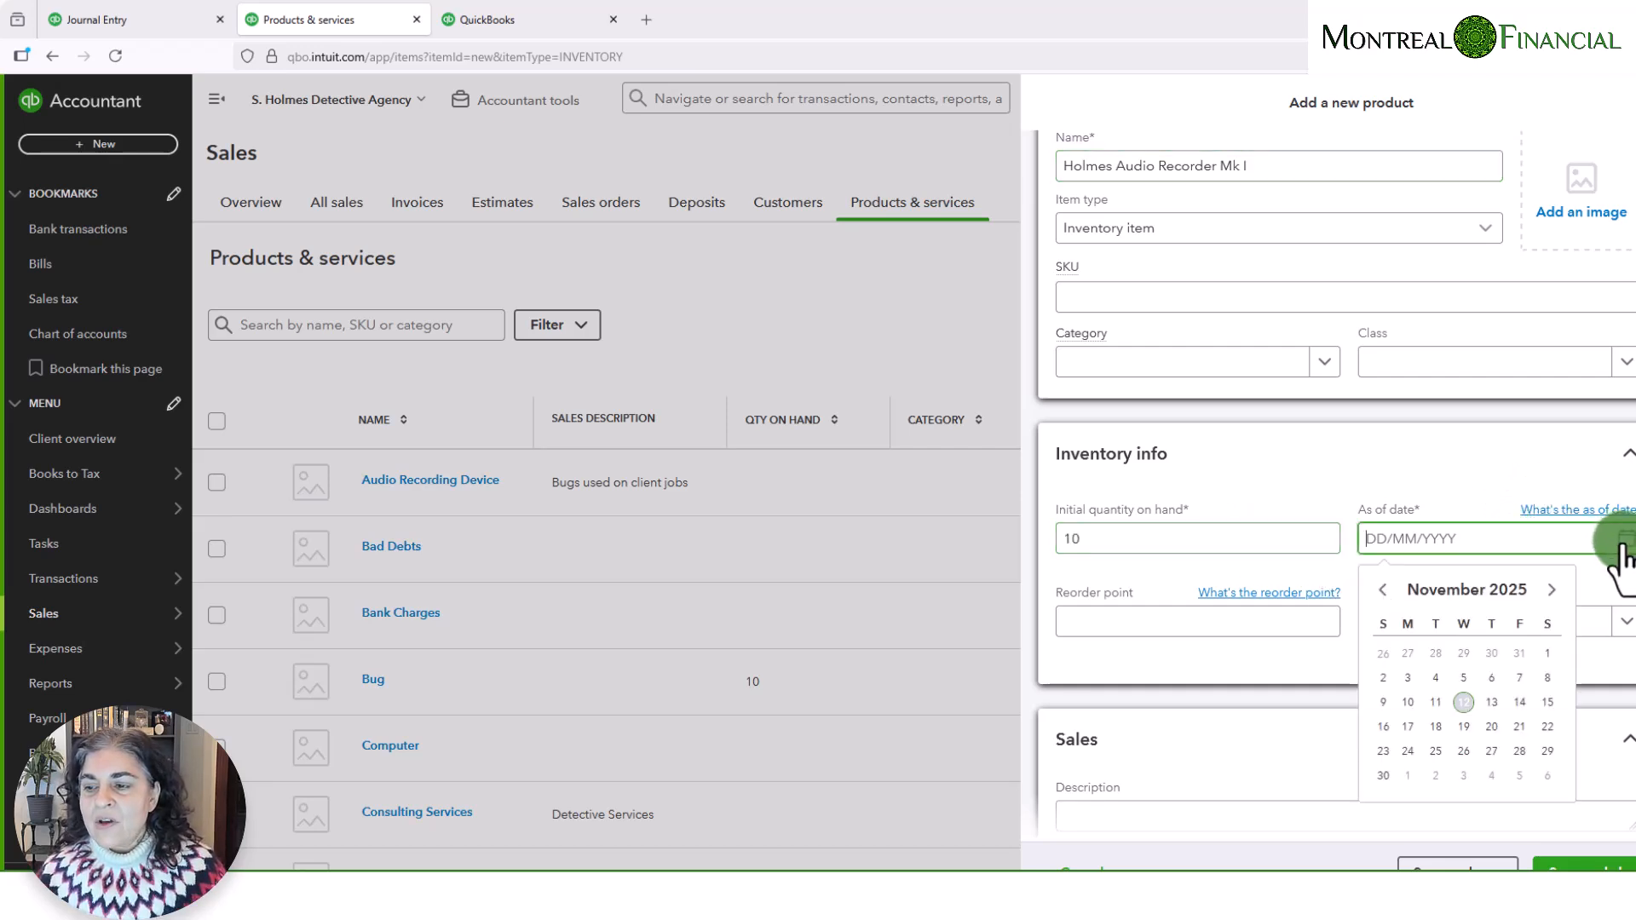
{"action": "left_click", "coordinate": [1381, 589]}
{"action": "left_click", "coordinate": [1381, 590]}
{"action": "left_click", "coordinate": [1382, 590]}
{"action": "left_click", "coordinate": [1381, 589]}
{"action": "left_click", "coordinate": [1381, 590]}
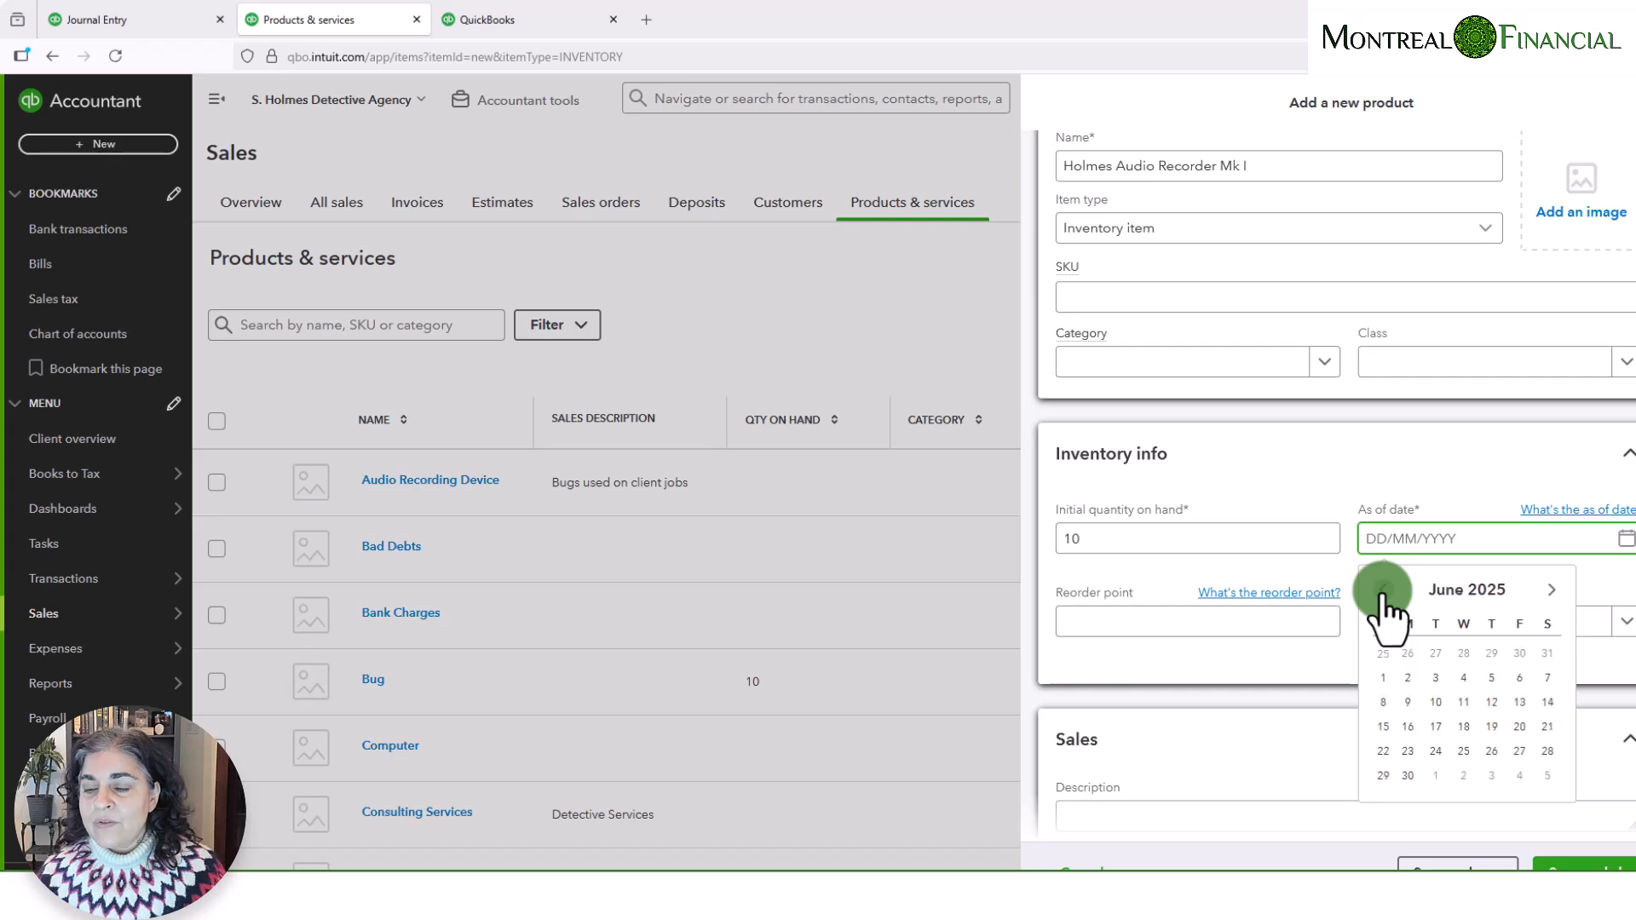
{"action": "left_click", "coordinate": [1381, 589]}
{"action": "left_click", "coordinate": [1381, 589]}
{"action": "left_click", "coordinate": [1381, 589]}
{"action": "left_click", "coordinate": [1381, 589]}
{"action": "left_click", "coordinate": [1382, 589]}
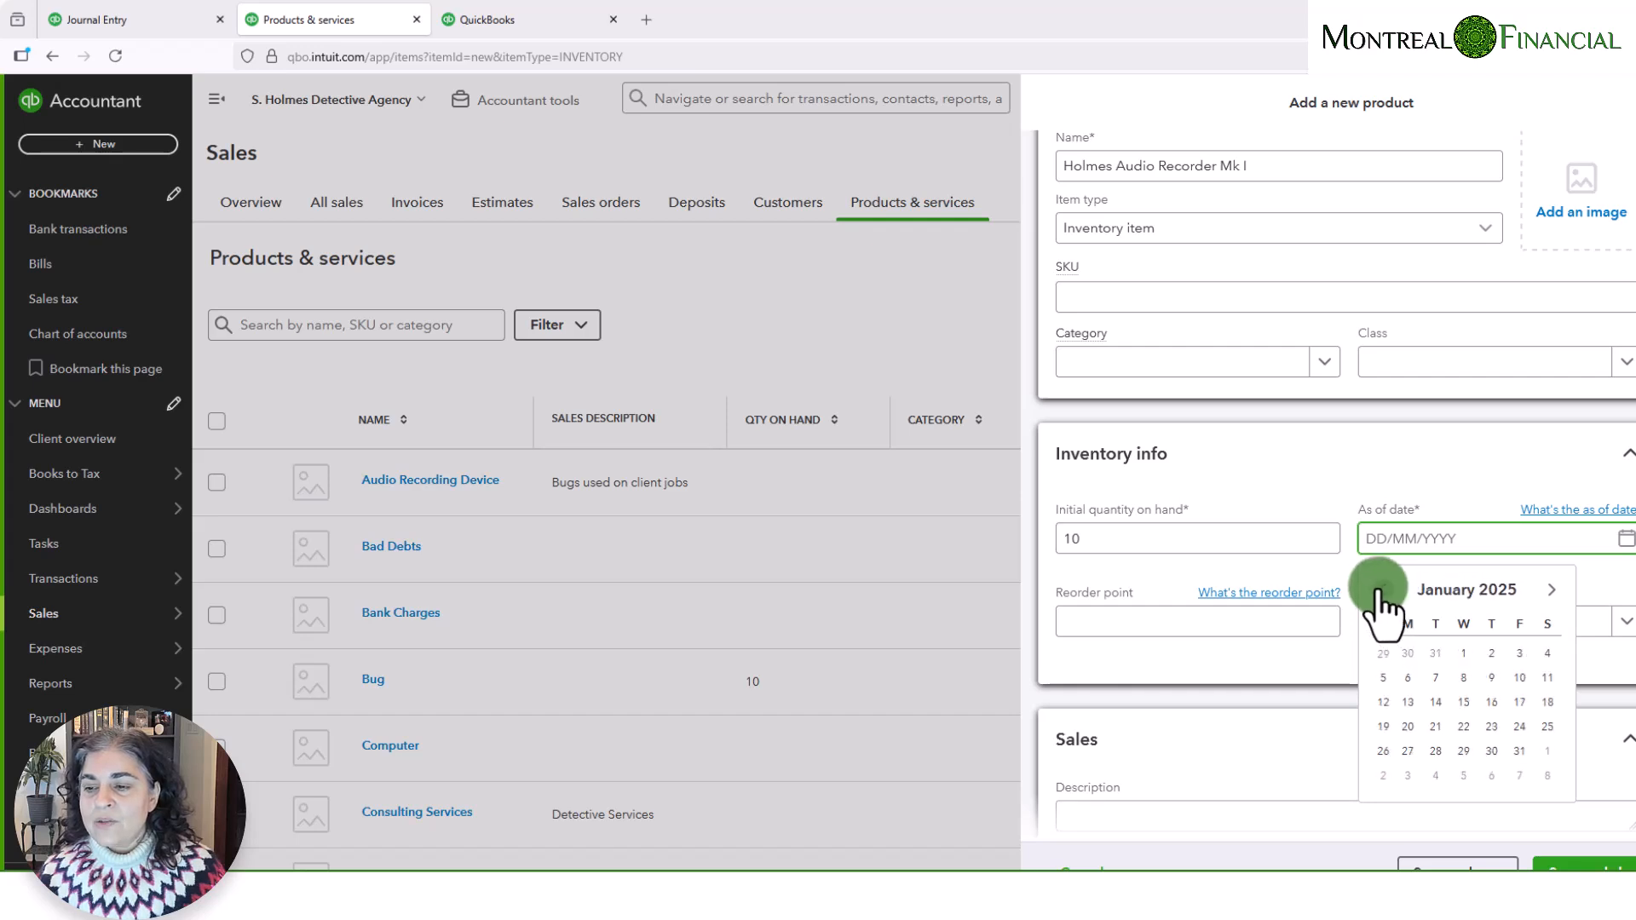
{"action": "left_click", "coordinate": [1464, 653]}
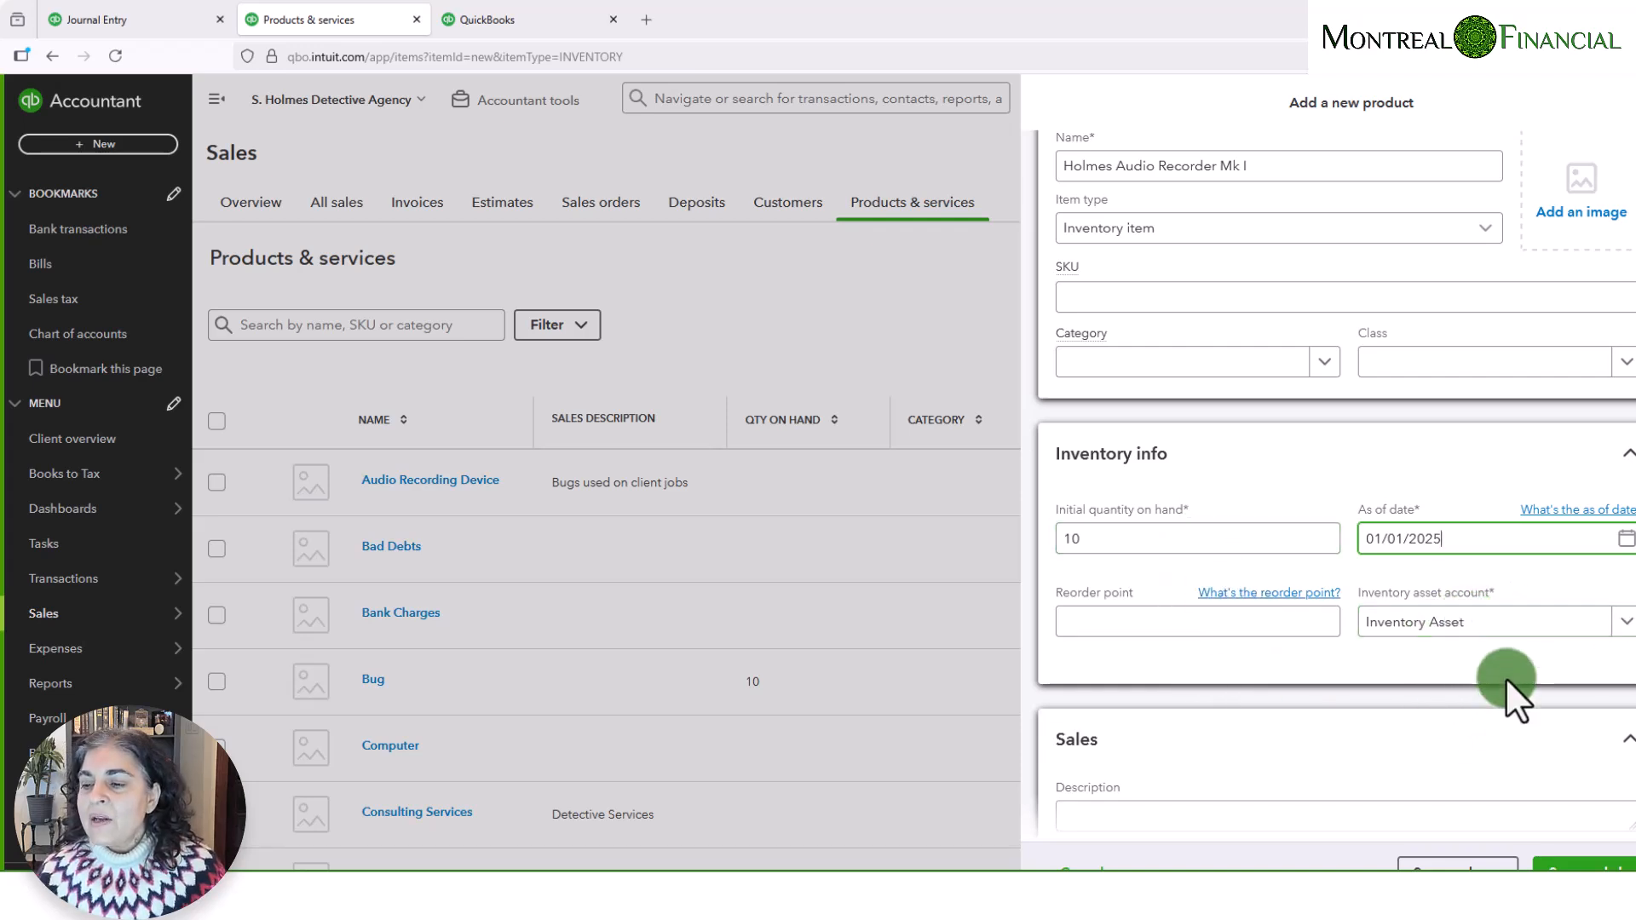
- Review the inventory asset account, income account and sales tax choices for the new product, keeping Inventory Asset and Product Sales
{"action": "left_click", "coordinate": [1622, 623]}
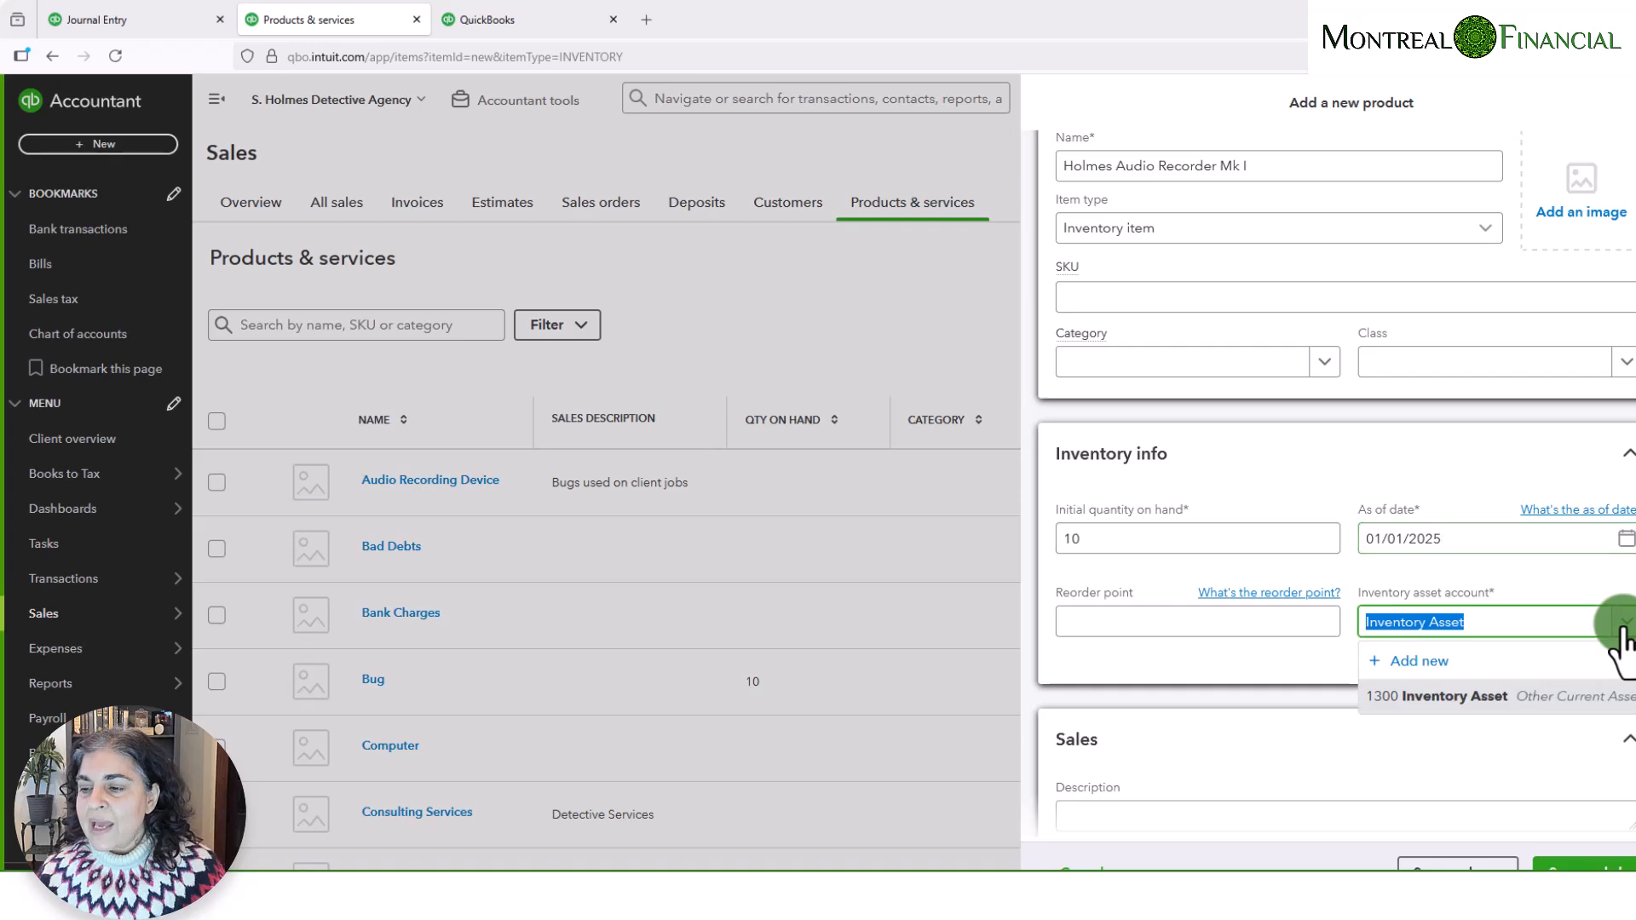
{"action": "left_click", "coordinate": [1481, 626]}
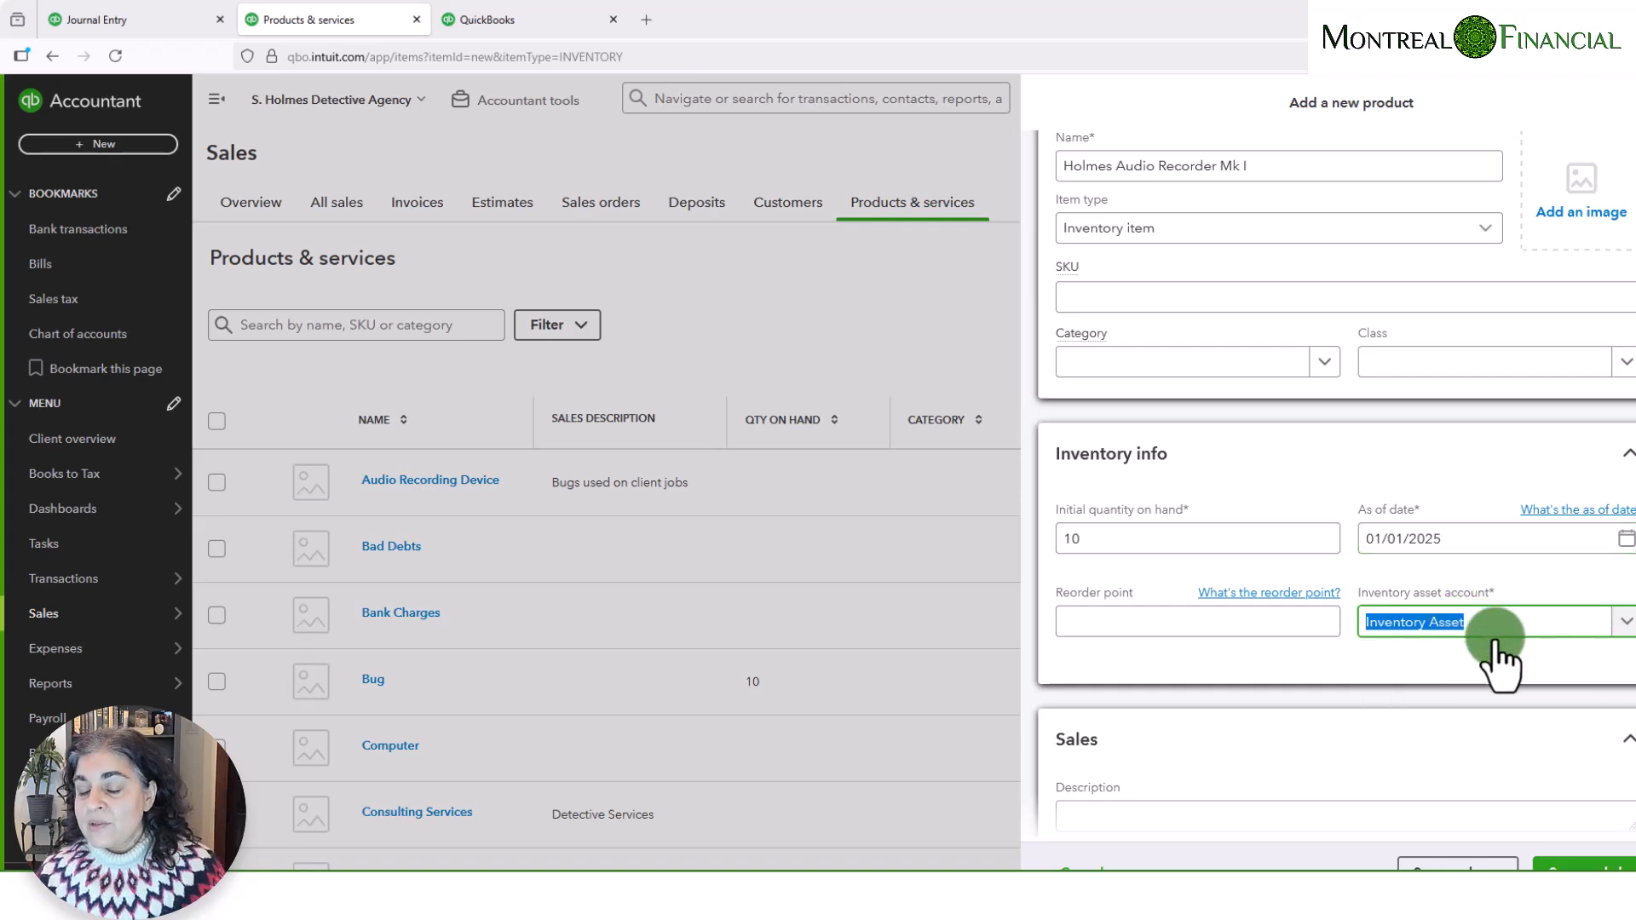
{"action": "scroll", "coordinate": [1497, 635], "scroll_direction": "down", "scroll_amount": 4}
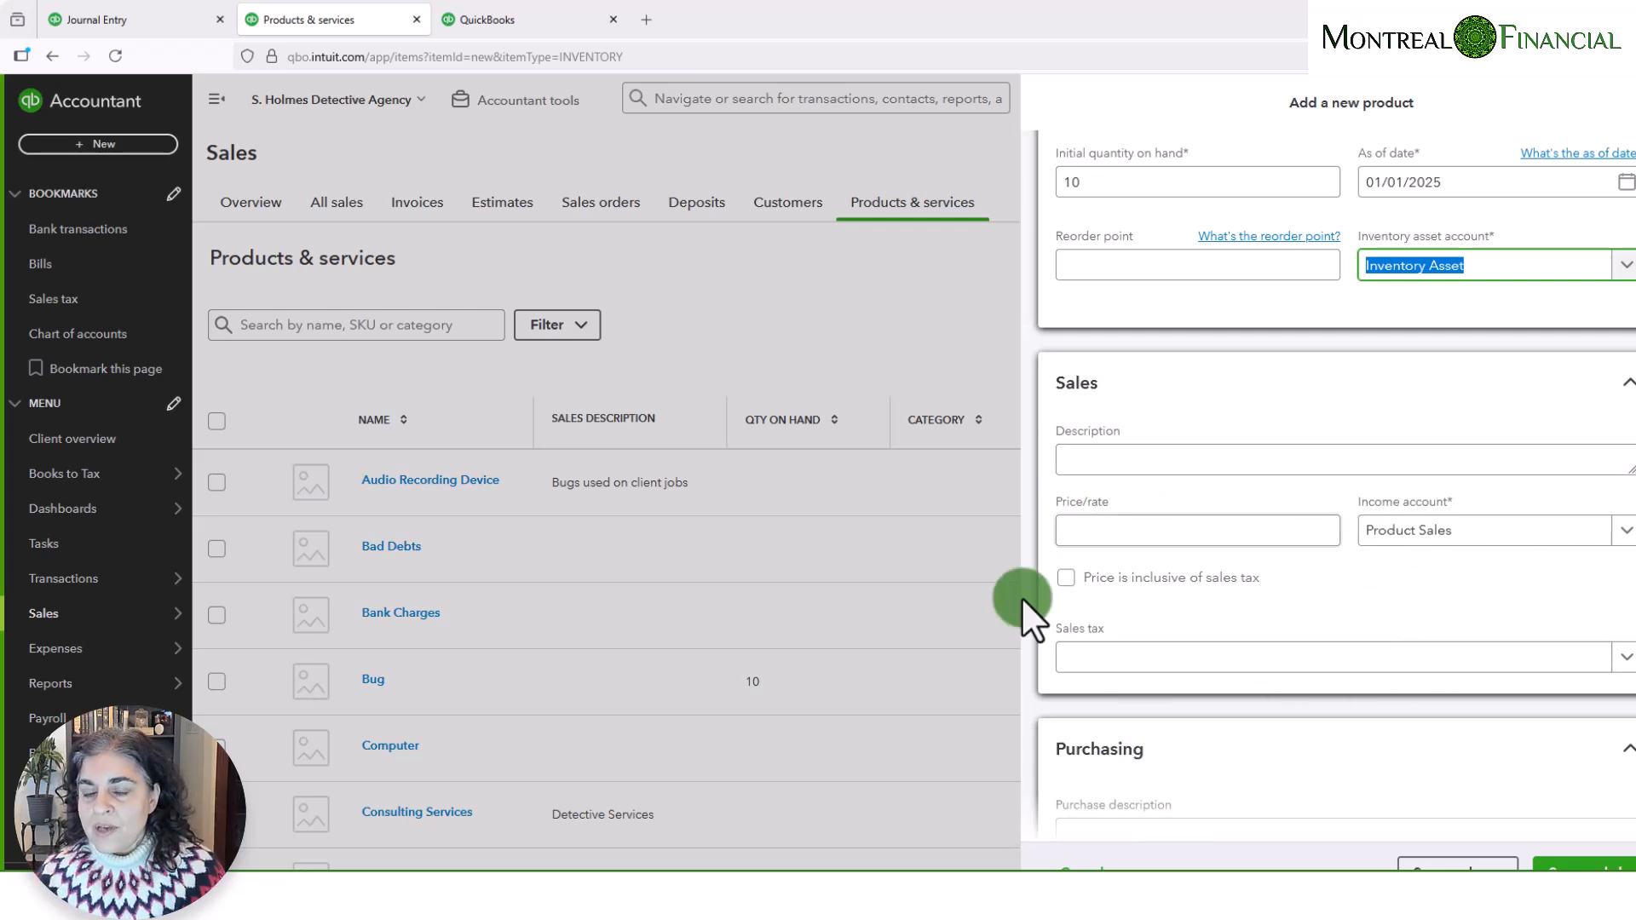
{"action": "left_click", "coordinate": [1163, 463]}
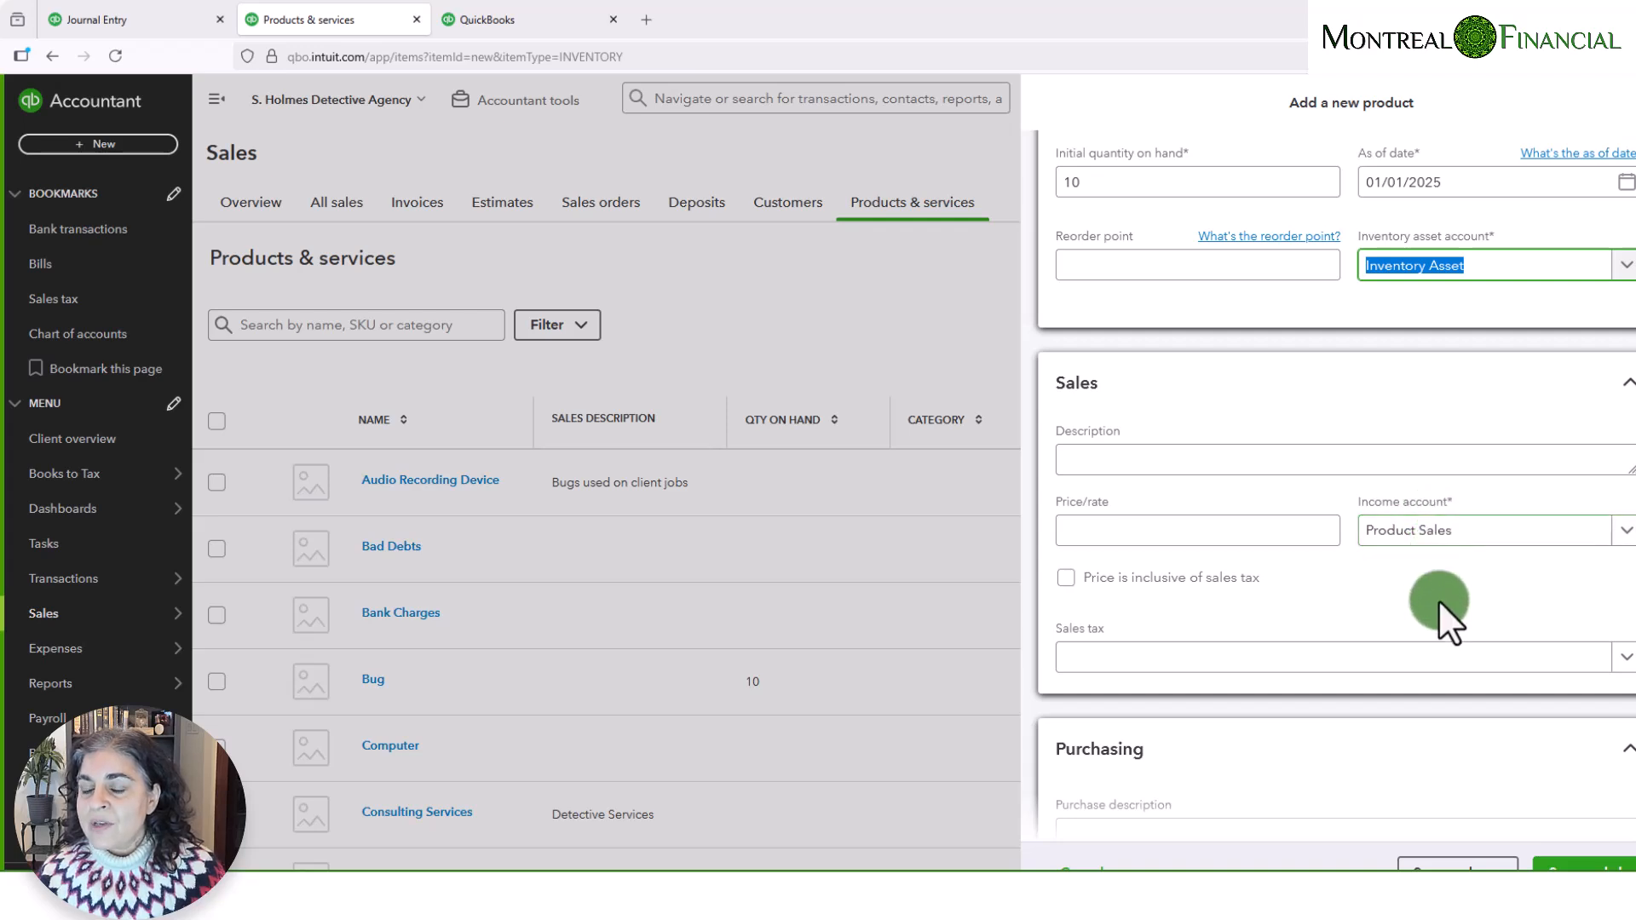
{"action": "scroll", "coordinate": [1442, 607], "scroll_direction": "down", "scroll_amount": 1}
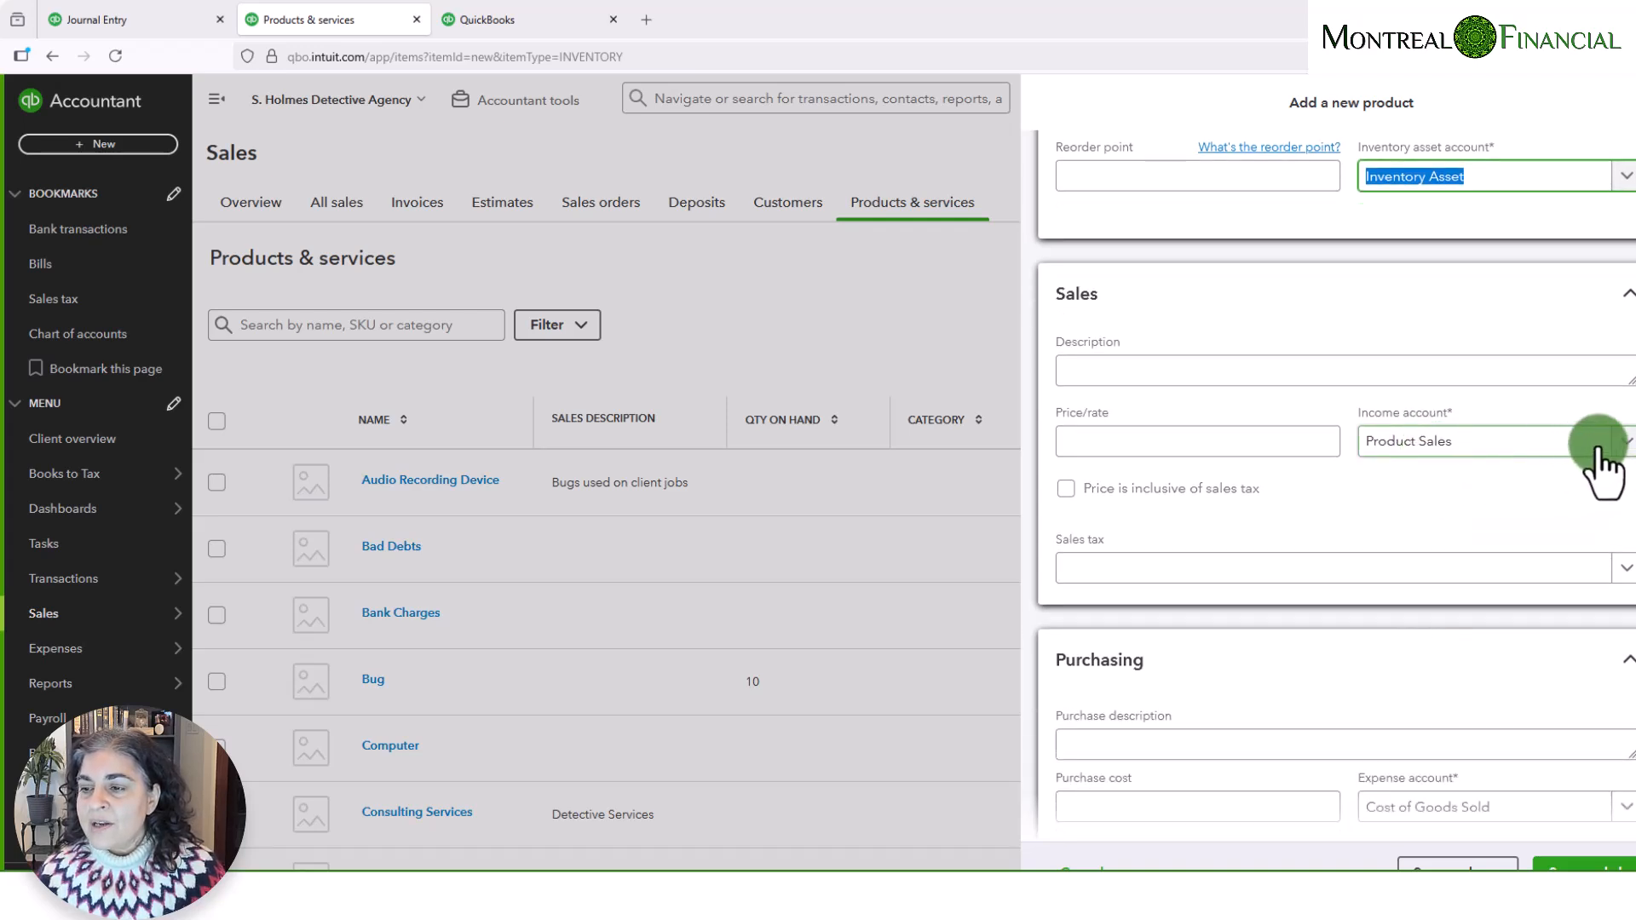
{"action": "left_click", "coordinate": [1626, 441]}
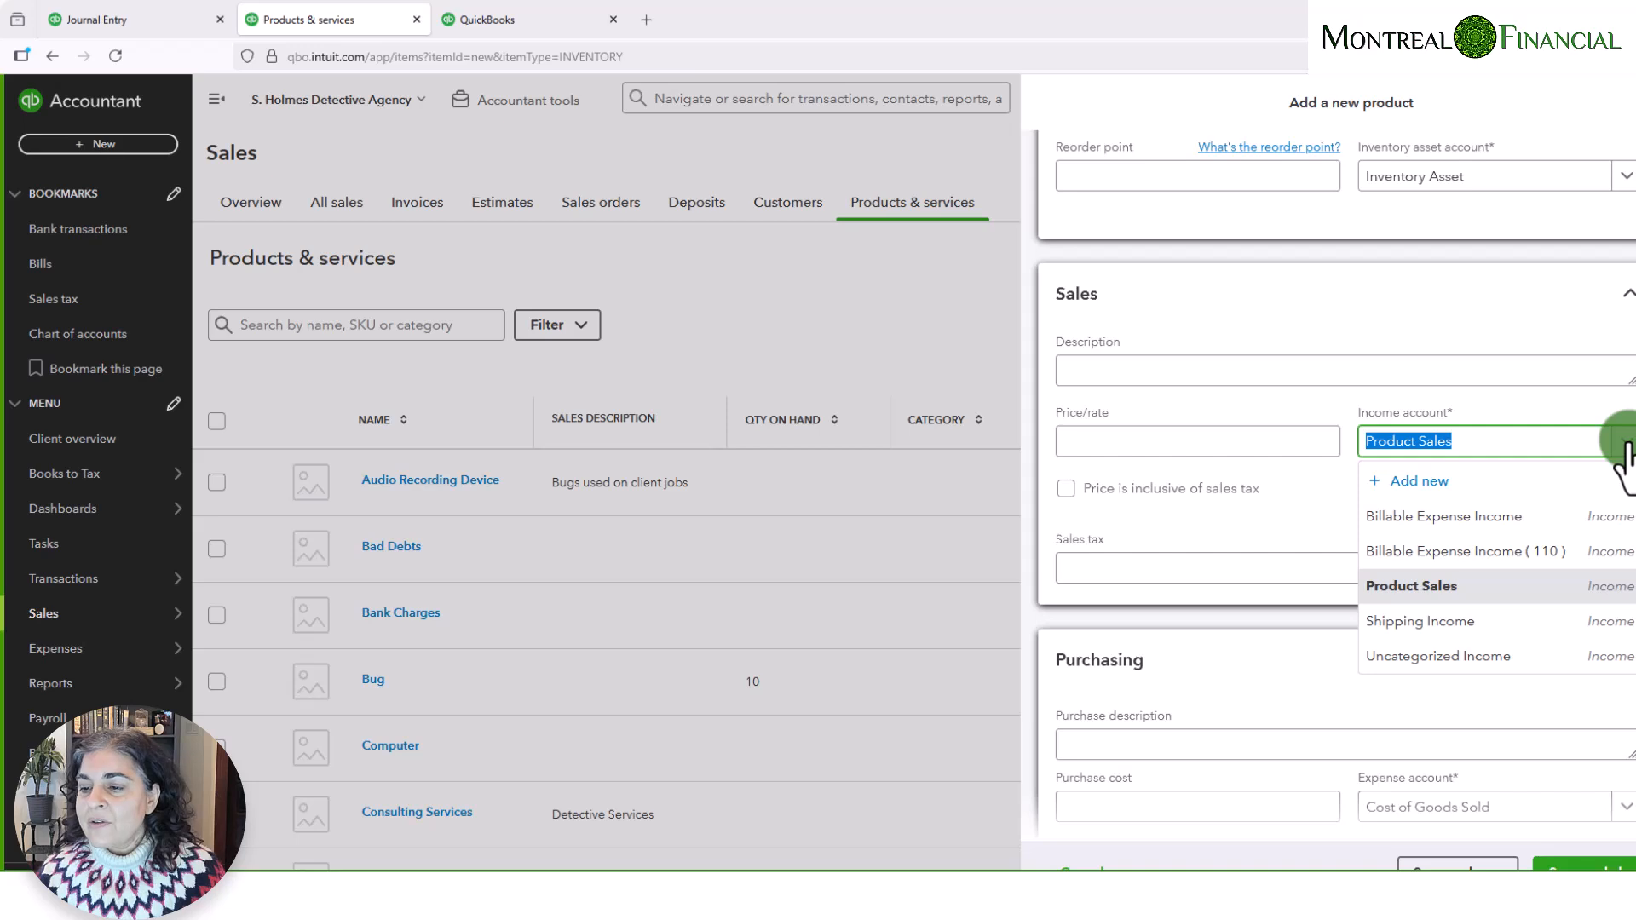
{"action": "left_click", "coordinate": [1417, 441]}
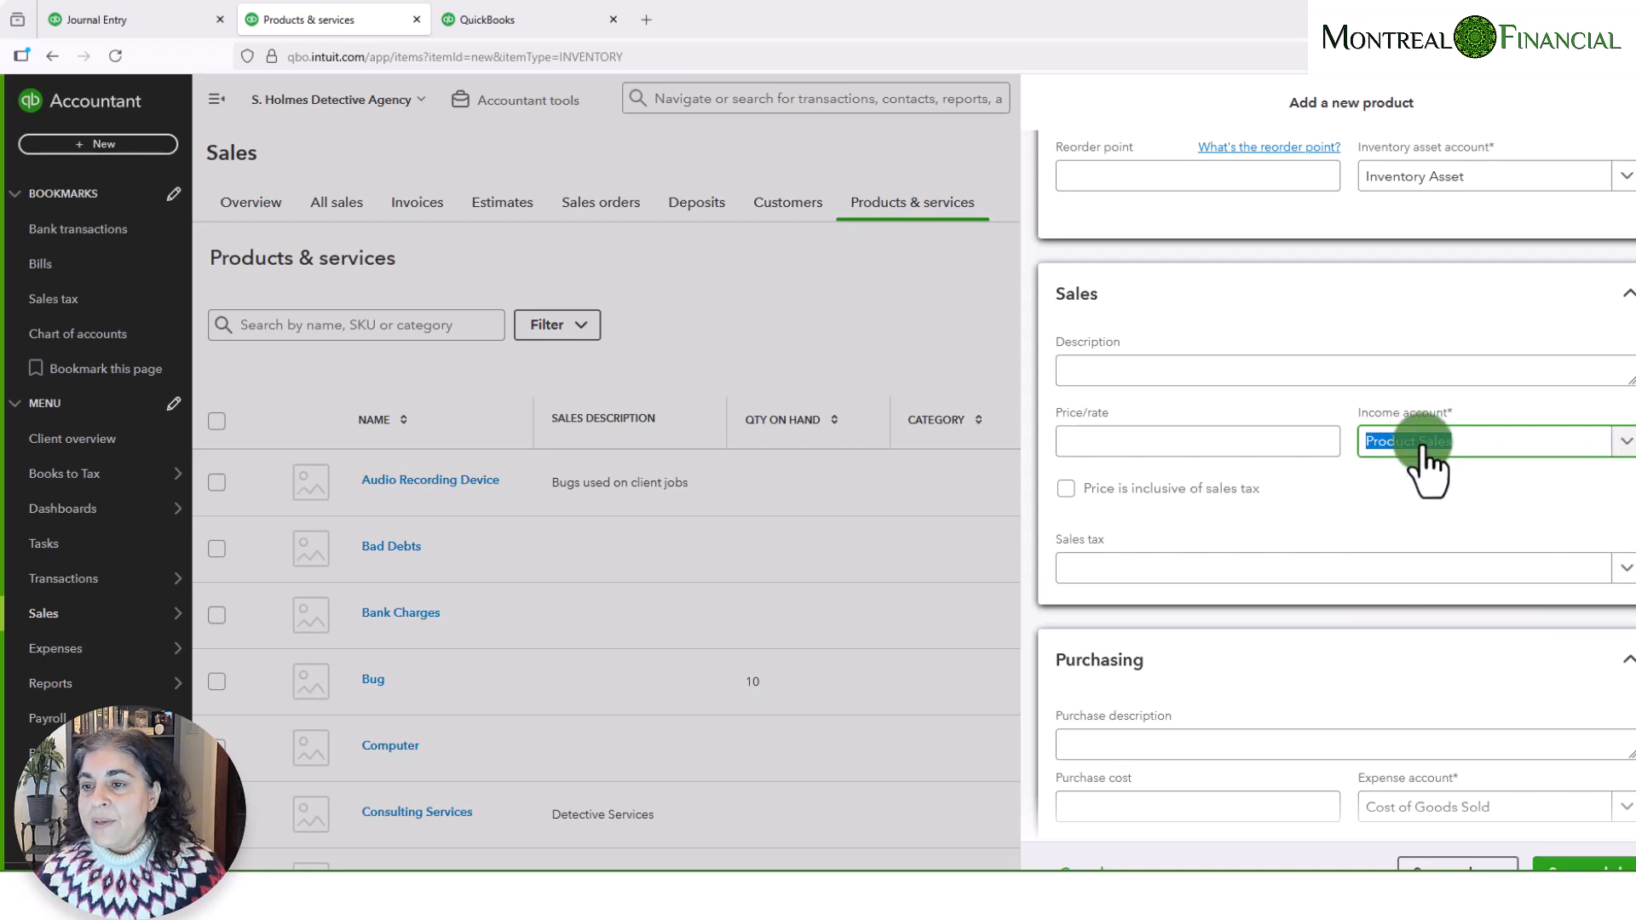
{"action": "left_click", "coordinate": [1382, 566]}
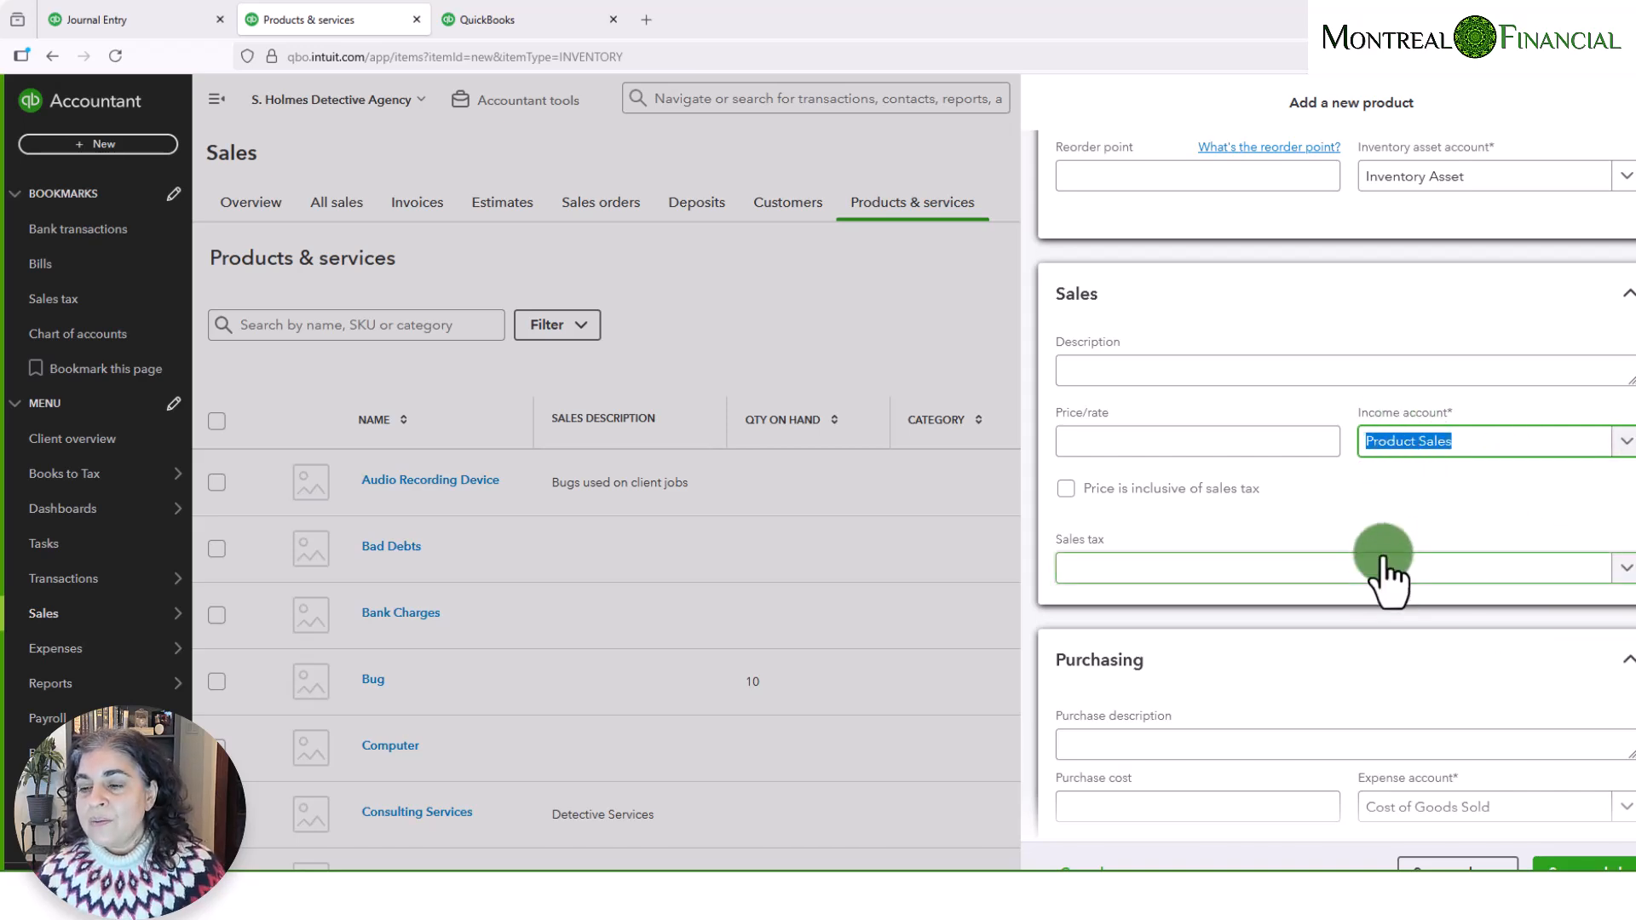
{"action": "left_click", "coordinate": [1619, 442]}
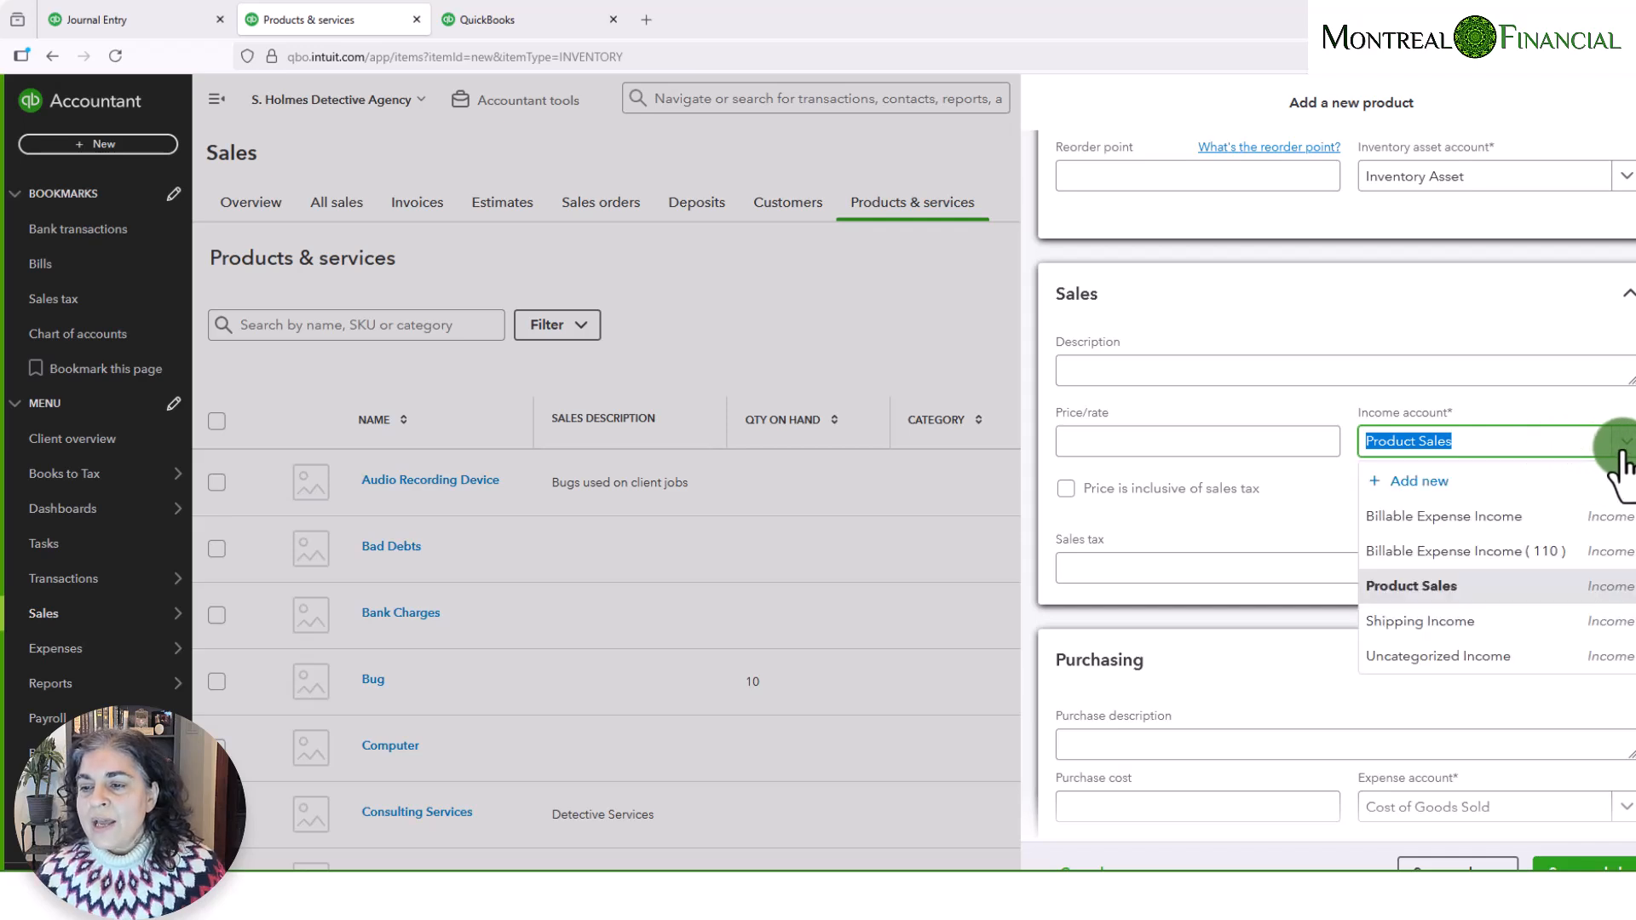
{"action": "left_click", "coordinate": [1276, 518]}
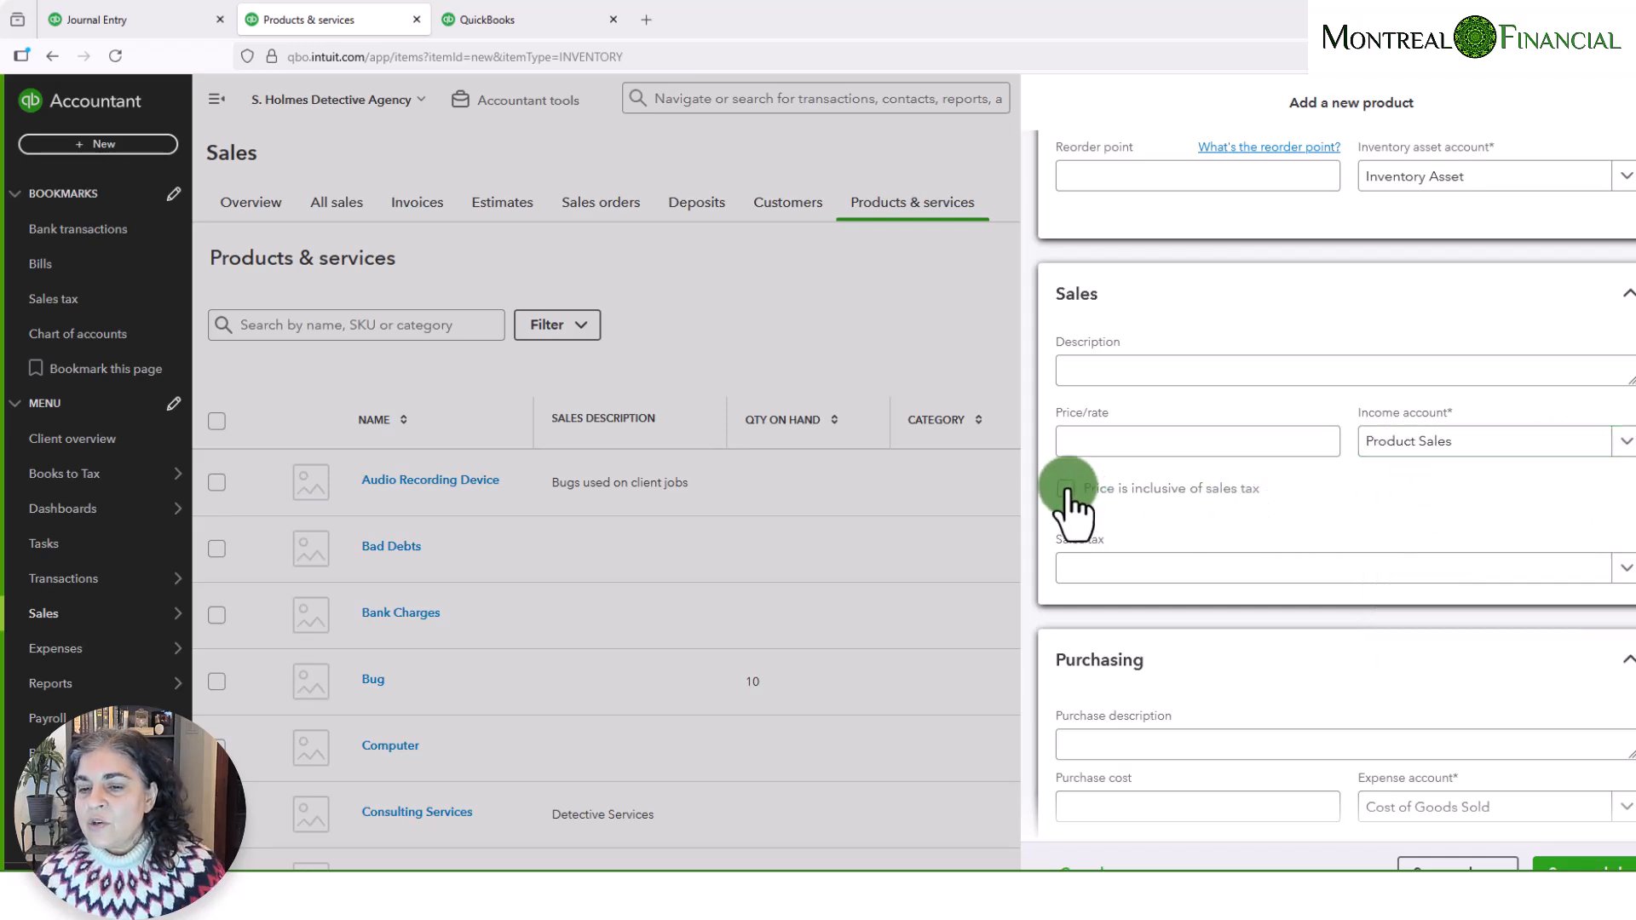
{"action": "left_click", "coordinate": [1619, 569]}
{"action": "left_click", "coordinate": [1530, 513]}
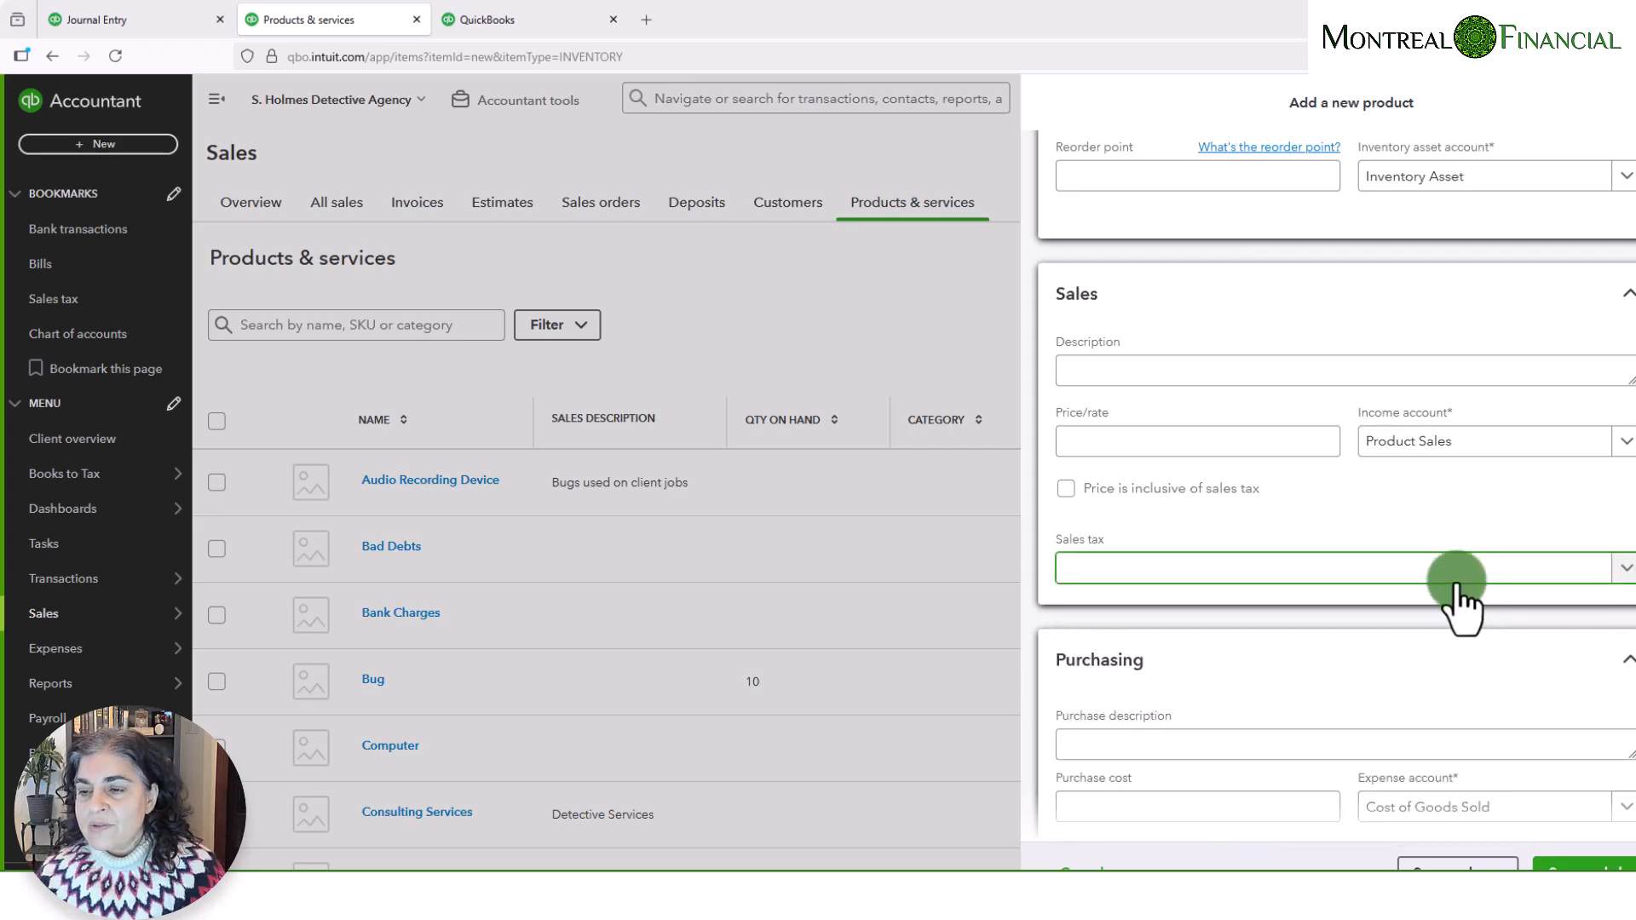
- Set the new product's purchase cost to 60
{"action": "scroll", "coordinate": [1440, 626], "scroll_direction": "down", "scroll_amount": 3}
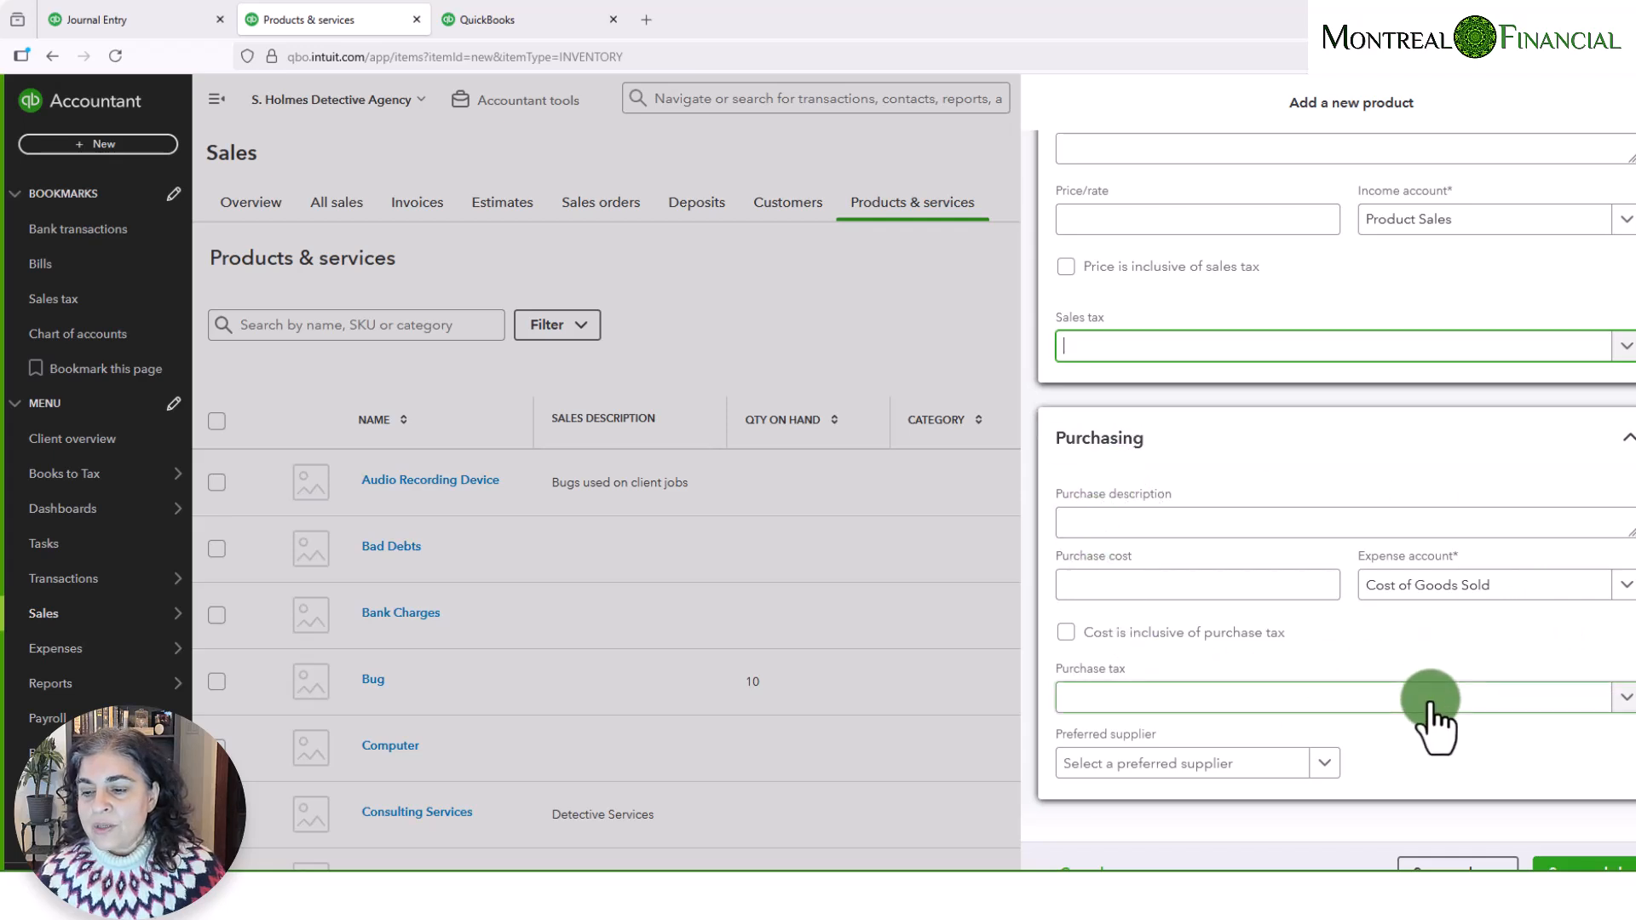
{"action": "scroll", "coordinate": [1274, 754], "scroll_direction": "up", "scroll_amount": 5}
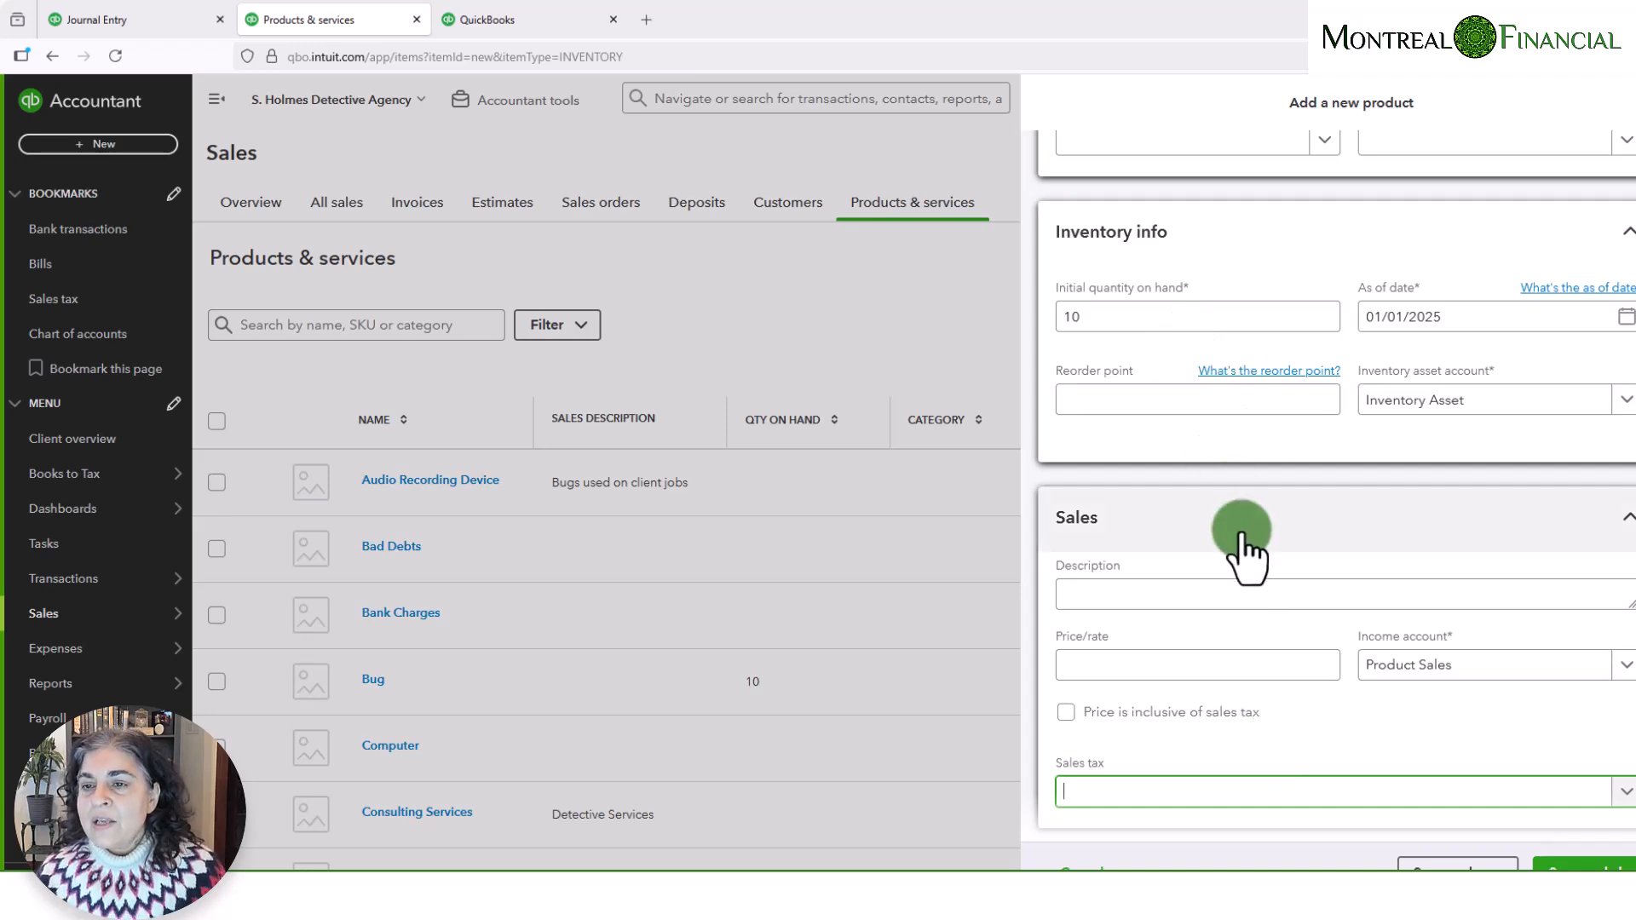
{"action": "scroll", "coordinate": [1230, 248], "scroll_direction": "up", "scroll_amount": 2}
{"action": "scroll", "coordinate": [1201, 271], "scroll_direction": "up", "scroll_amount": 1}
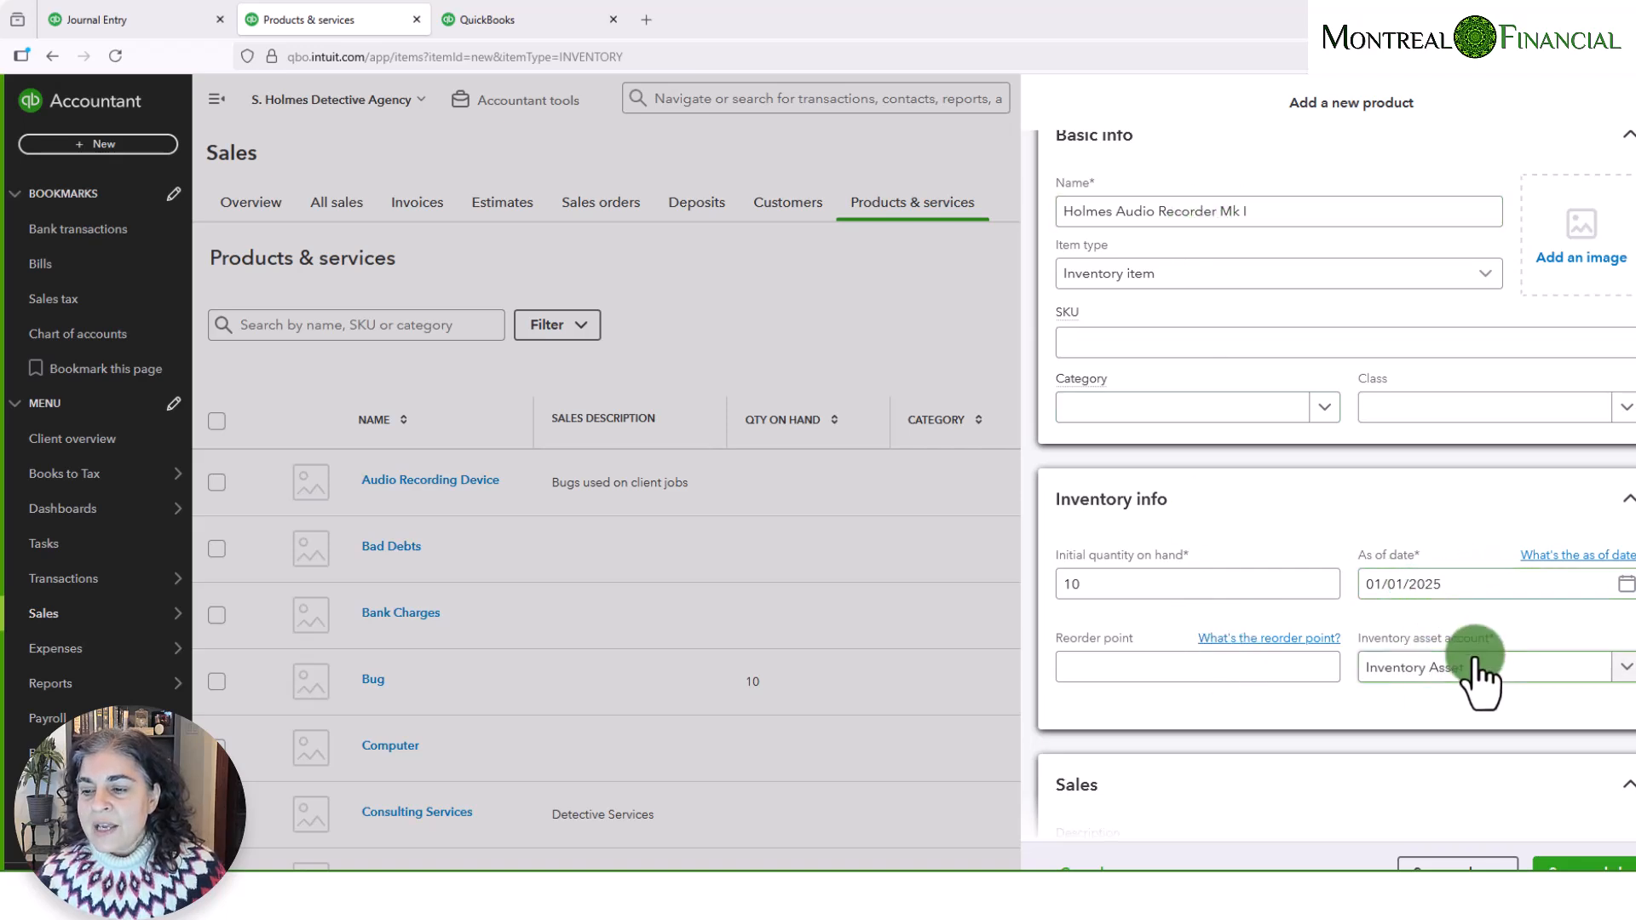
{"action": "double_click", "coordinate": [1089, 586]}
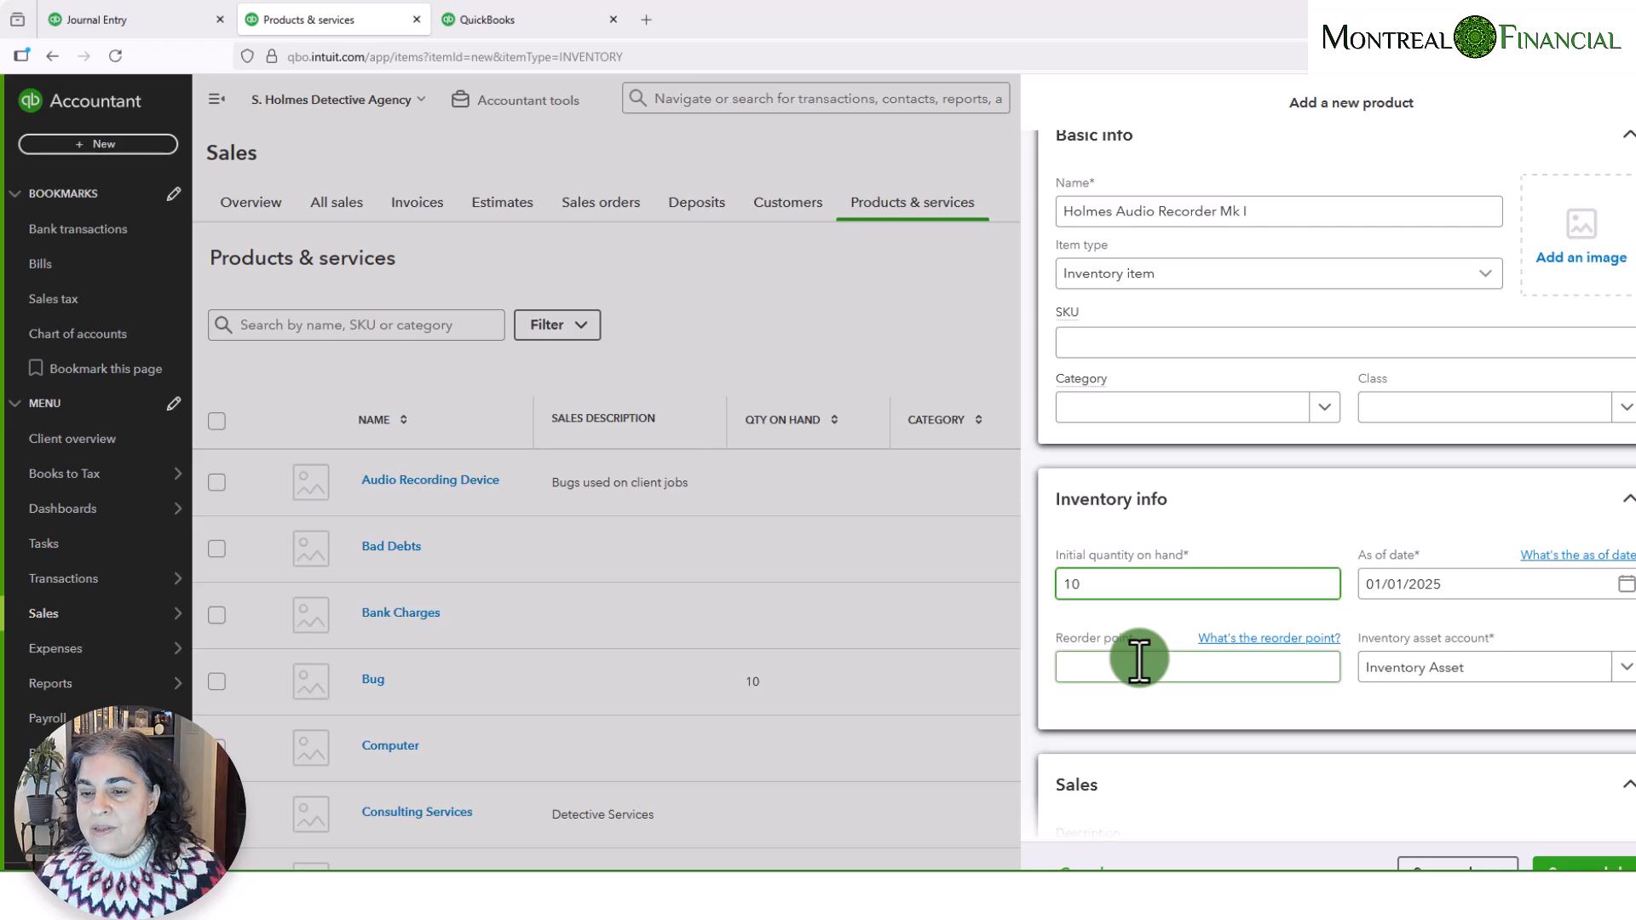
{"action": "scroll", "coordinate": [1140, 661], "scroll_direction": "down", "scroll_amount": 8}
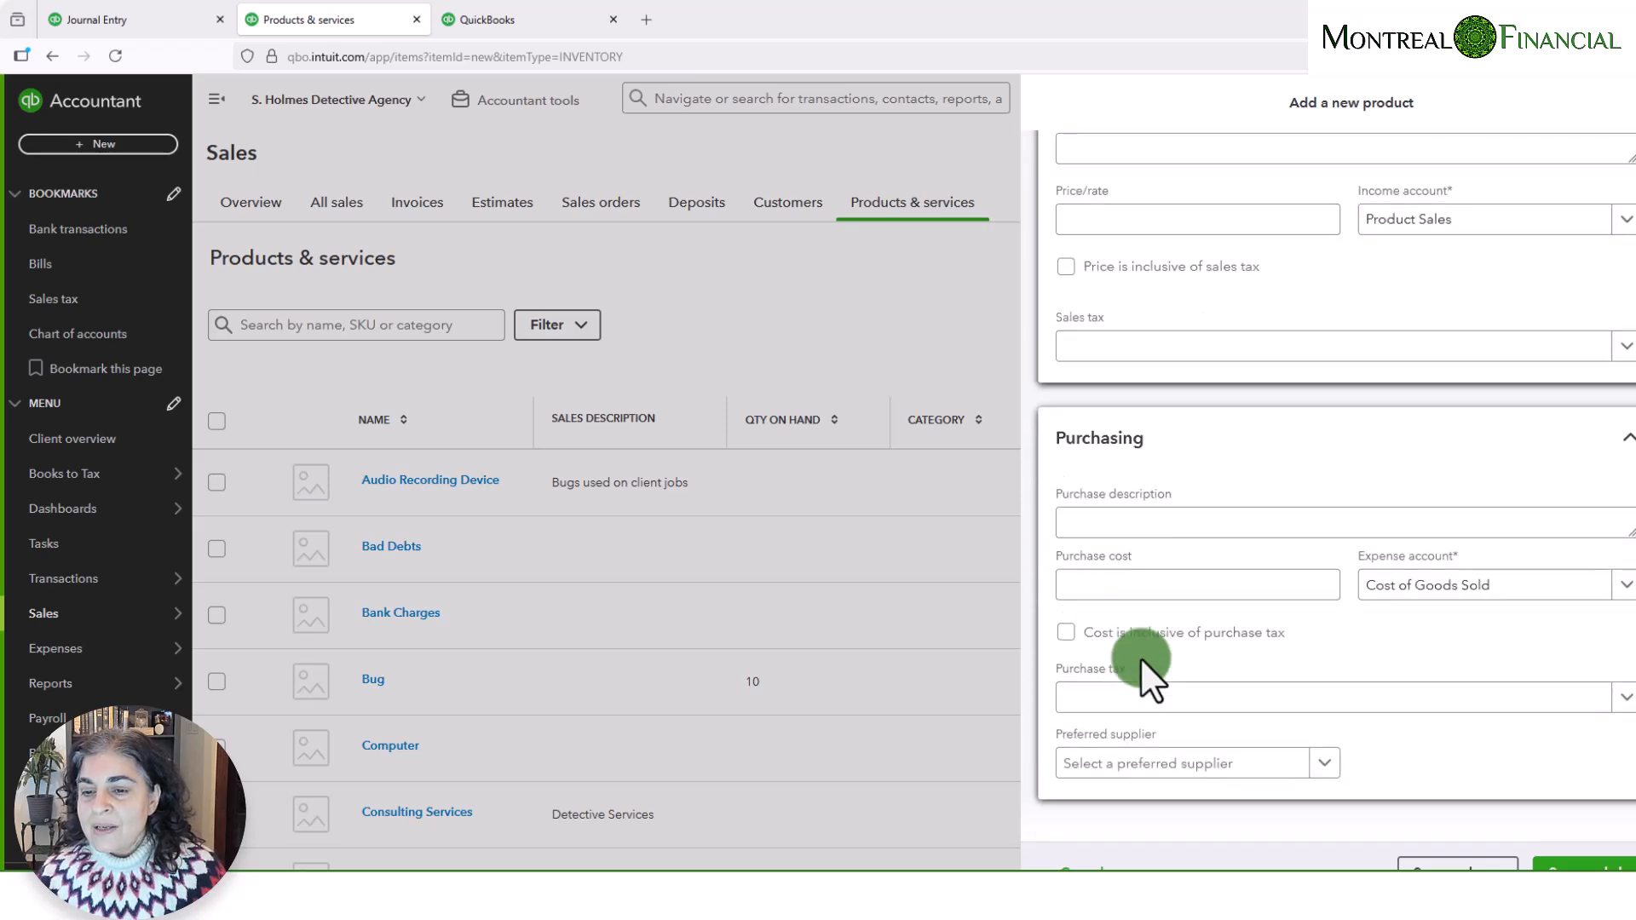
{"action": "left_click", "coordinate": [1108, 585]}
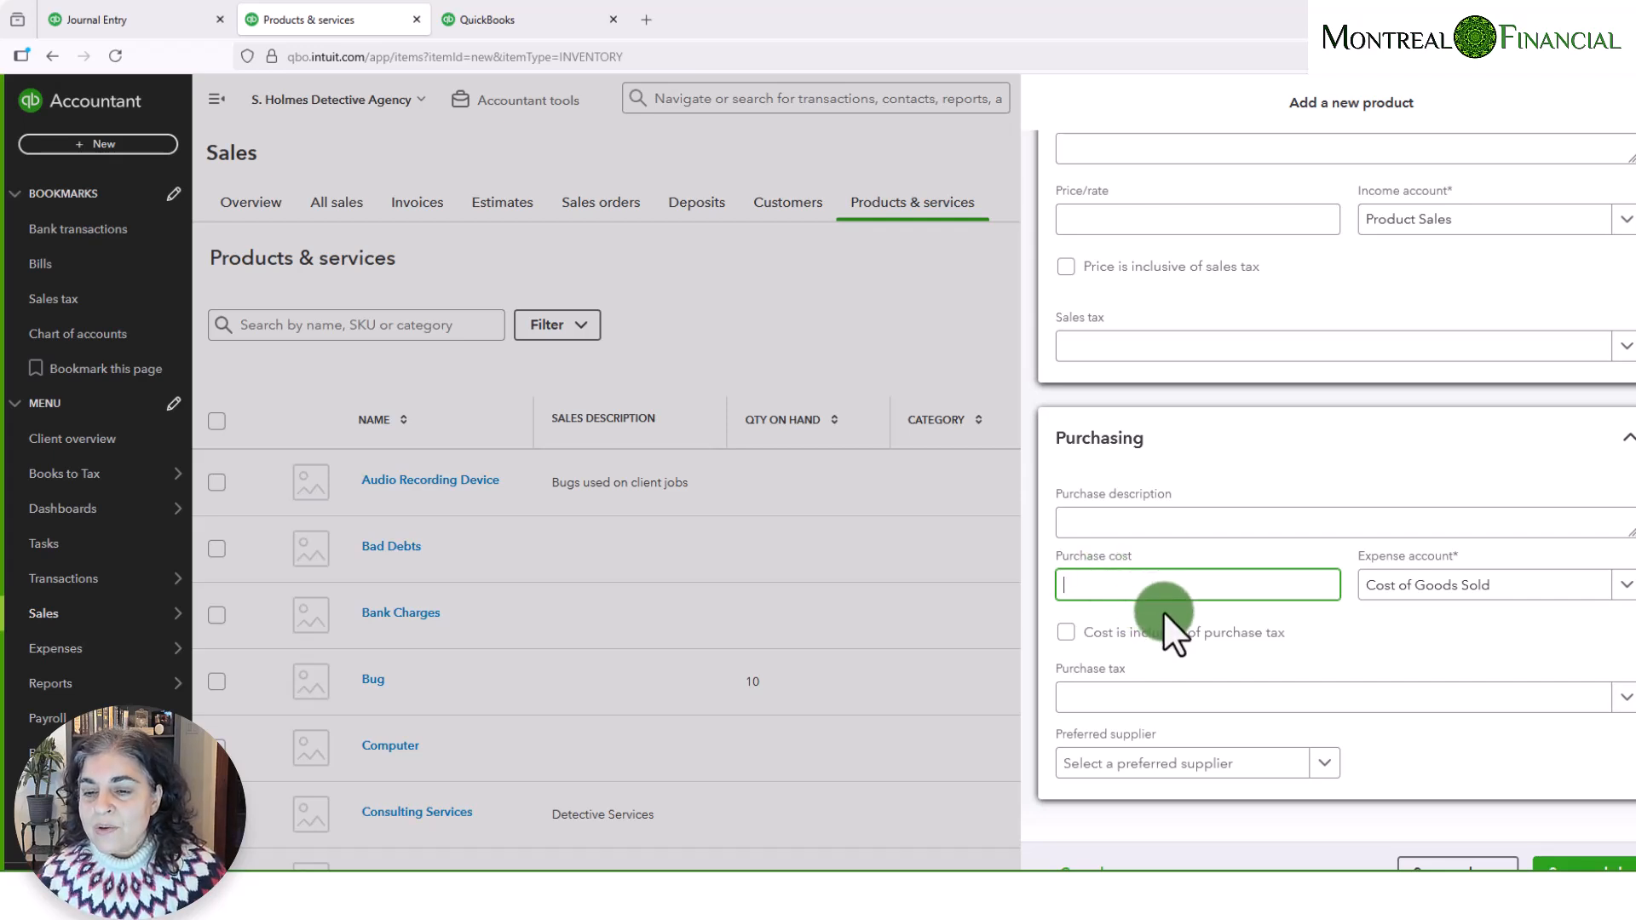
{"action": "scroll", "coordinate": [1189, 635], "scroll_direction": "up", "scroll_amount": 6}
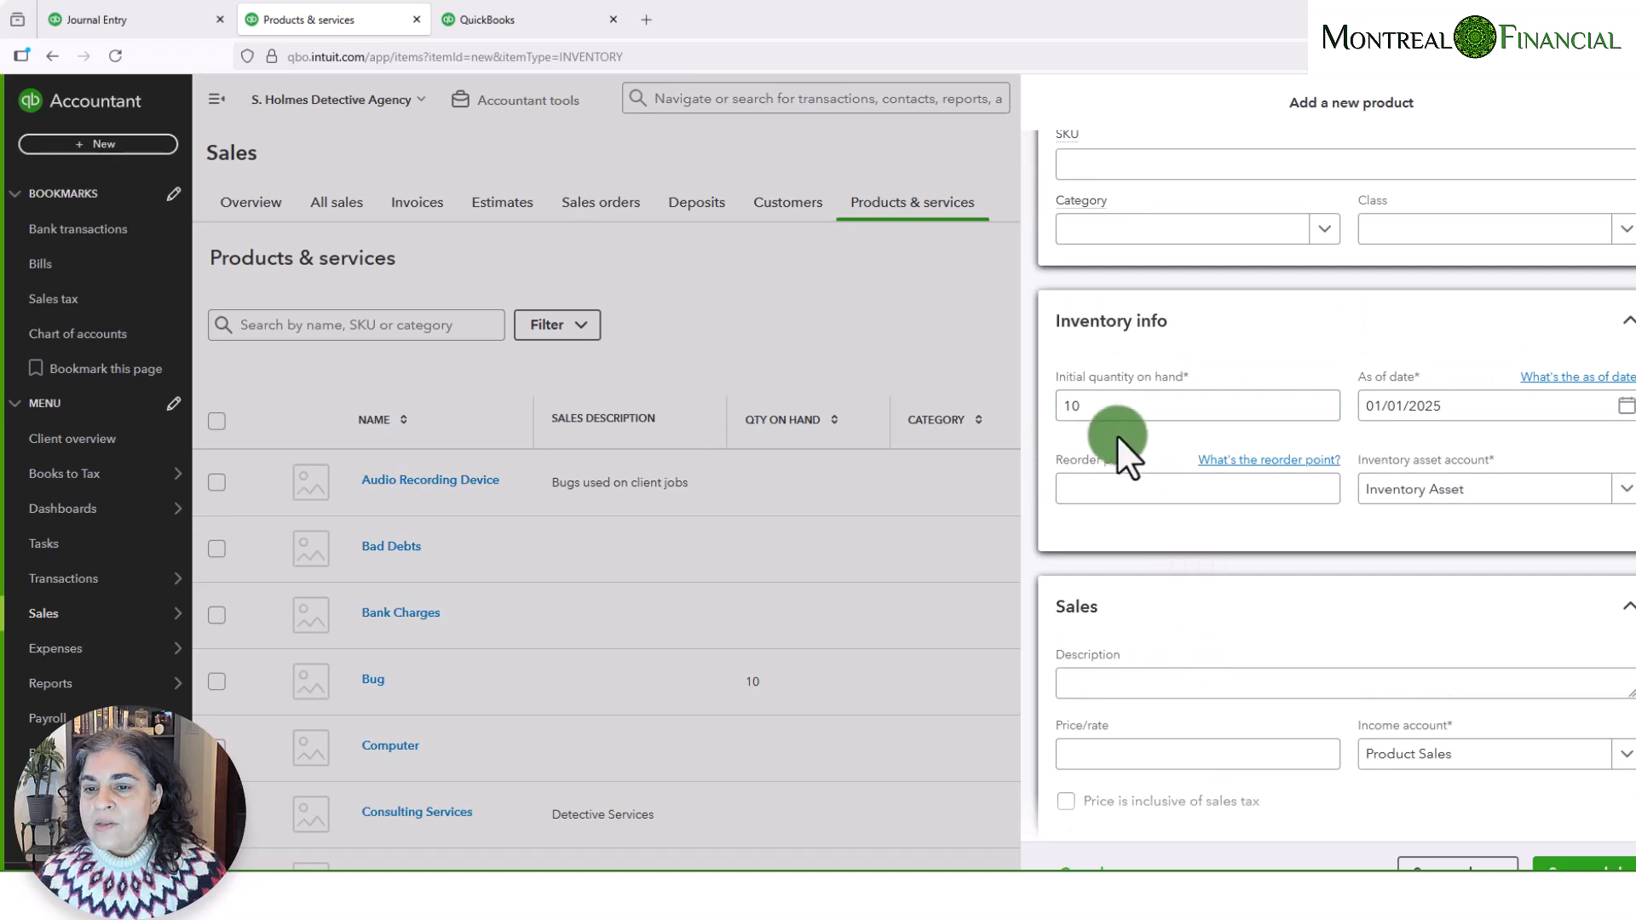
{"action": "scroll", "coordinate": [1167, 741], "scroll_direction": "down", "scroll_amount": 3}
{"action": "scroll", "coordinate": [1169, 743], "scroll_direction": "down", "scroll_amount": 1}
{"action": "left_click", "coordinate": [1169, 743]}
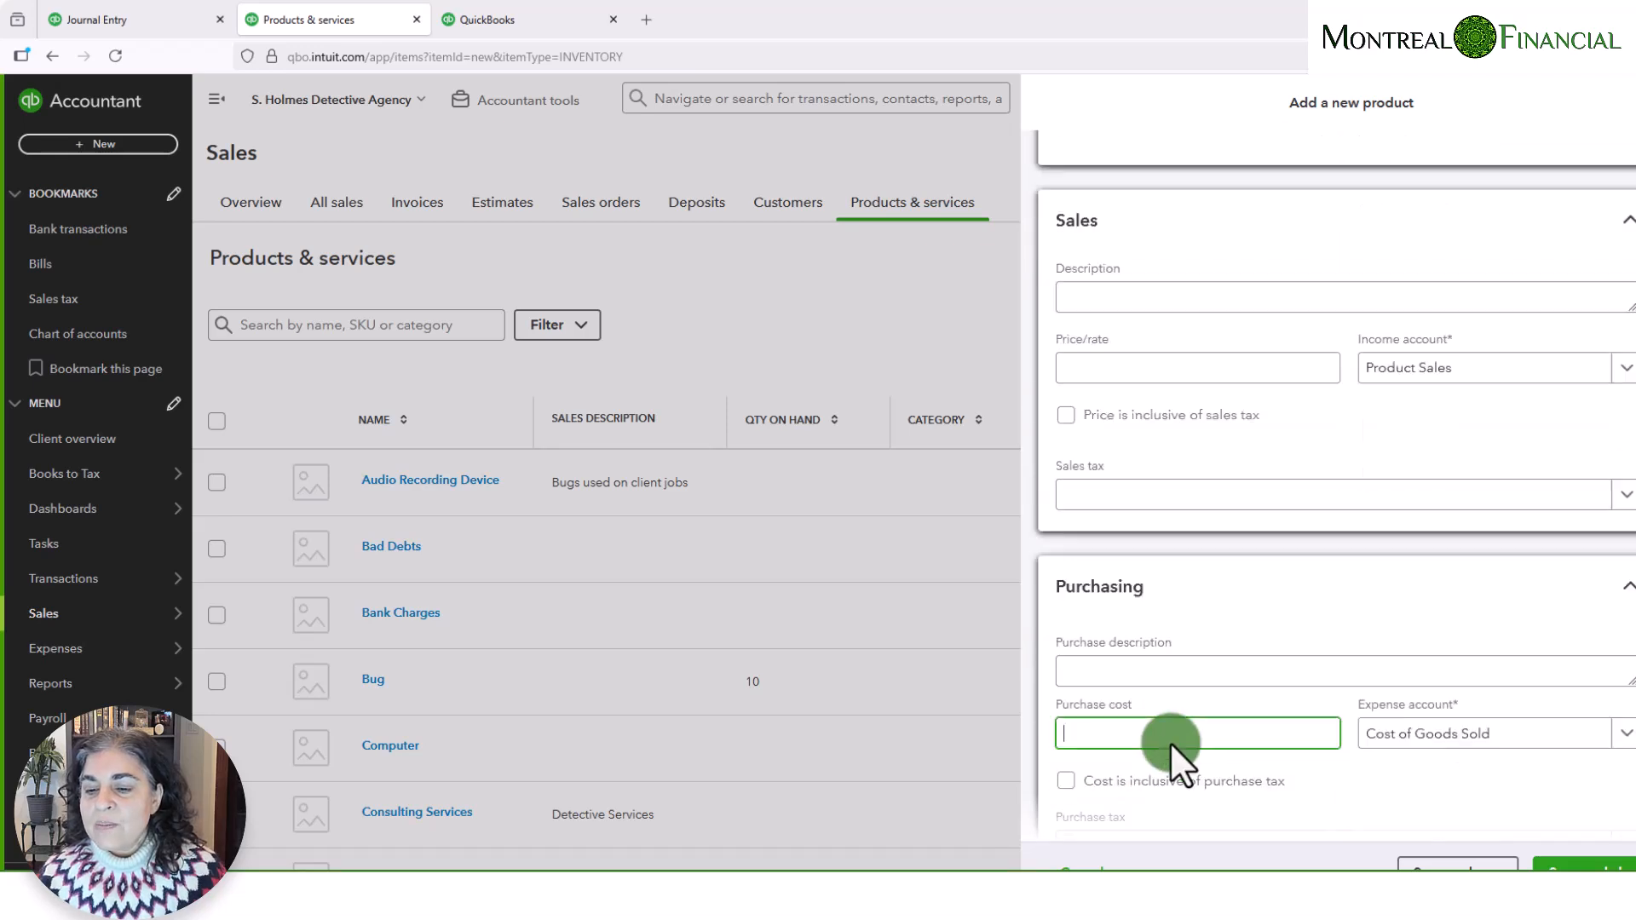
{"action": "scroll", "coordinate": [1169, 743], "scroll_direction": "down", "scroll_amount": 2}
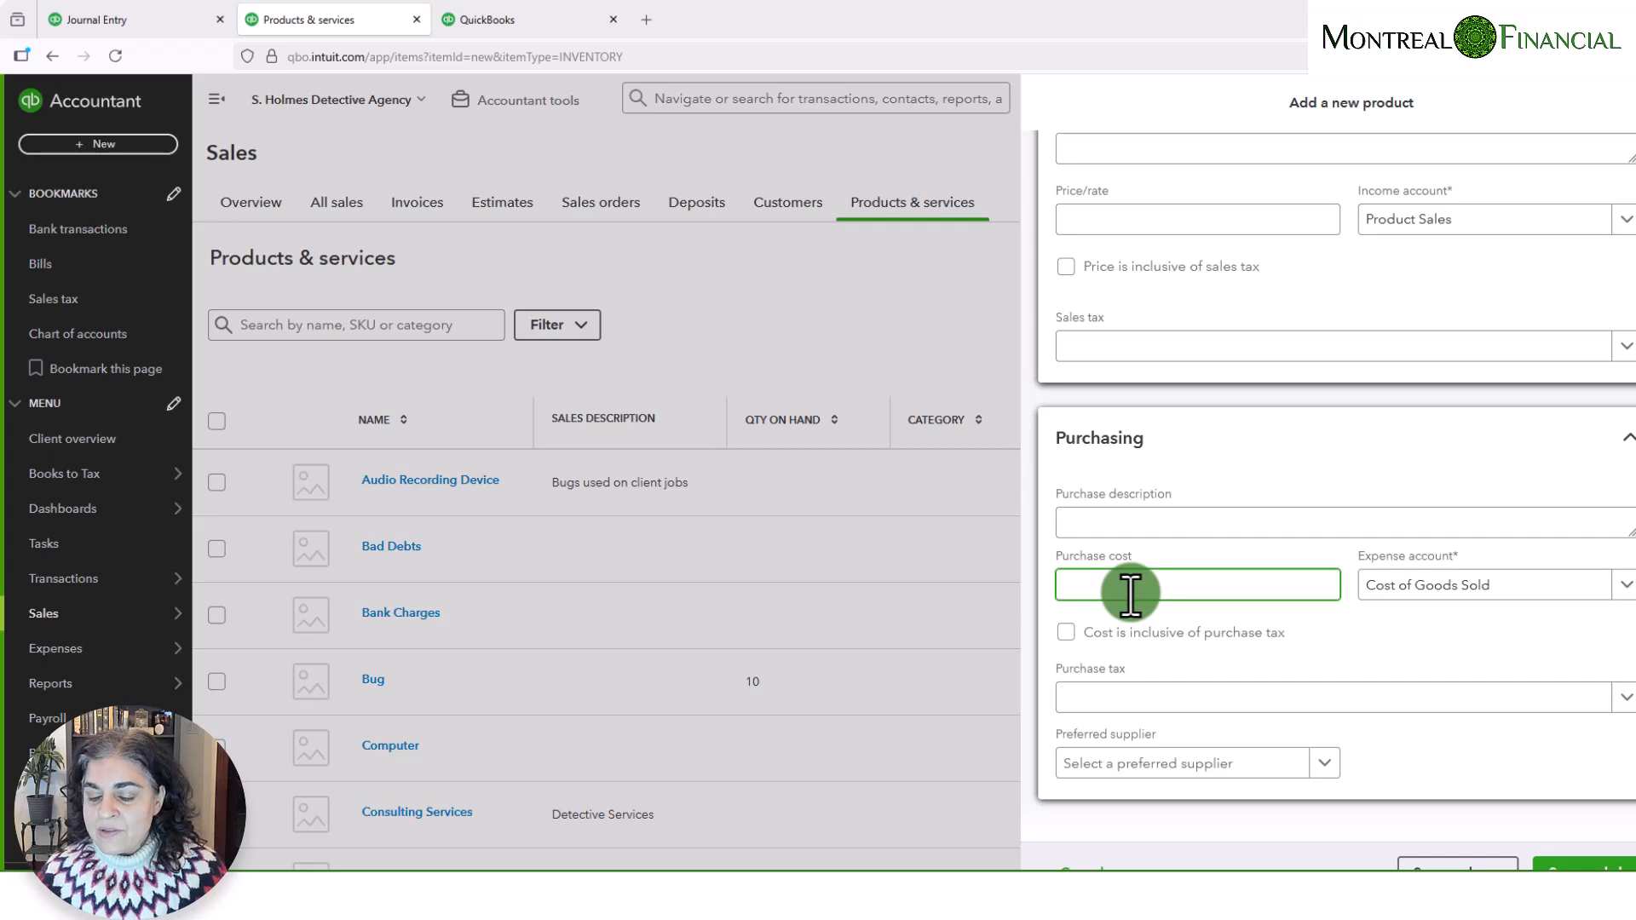
{"action": "key", "text": "Tab"}
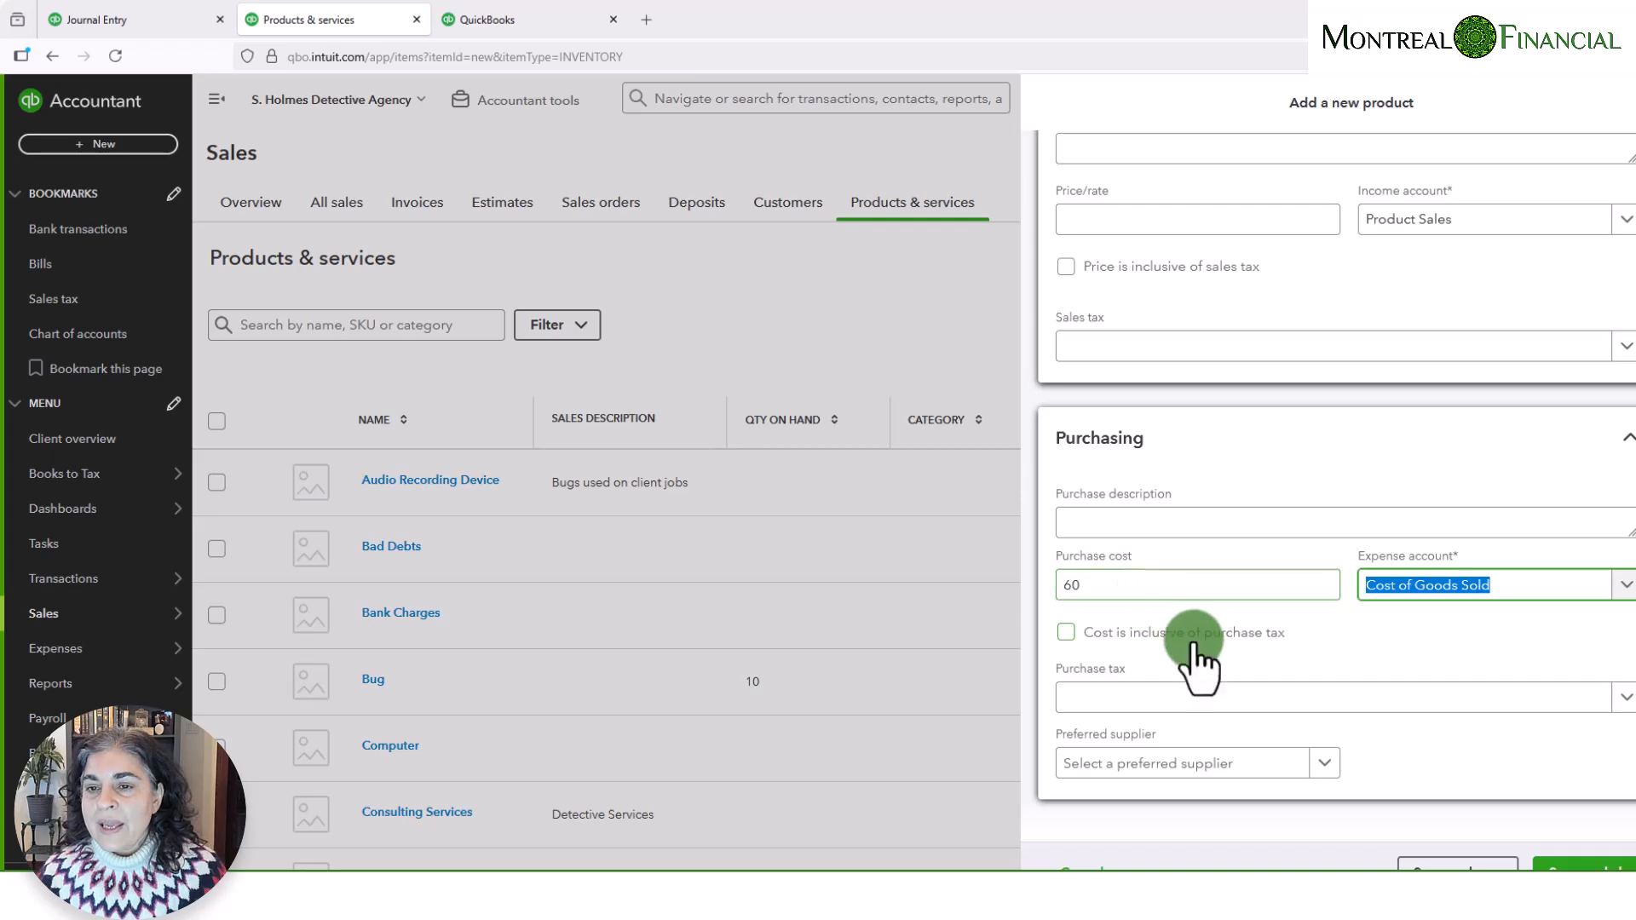
- Check the entered details, save the new product and locate Holmes Audio Recorder Mk I in the products list
{"action": "scroll", "coordinate": [1198, 666], "scroll_direction": "up", "scroll_amount": 10}
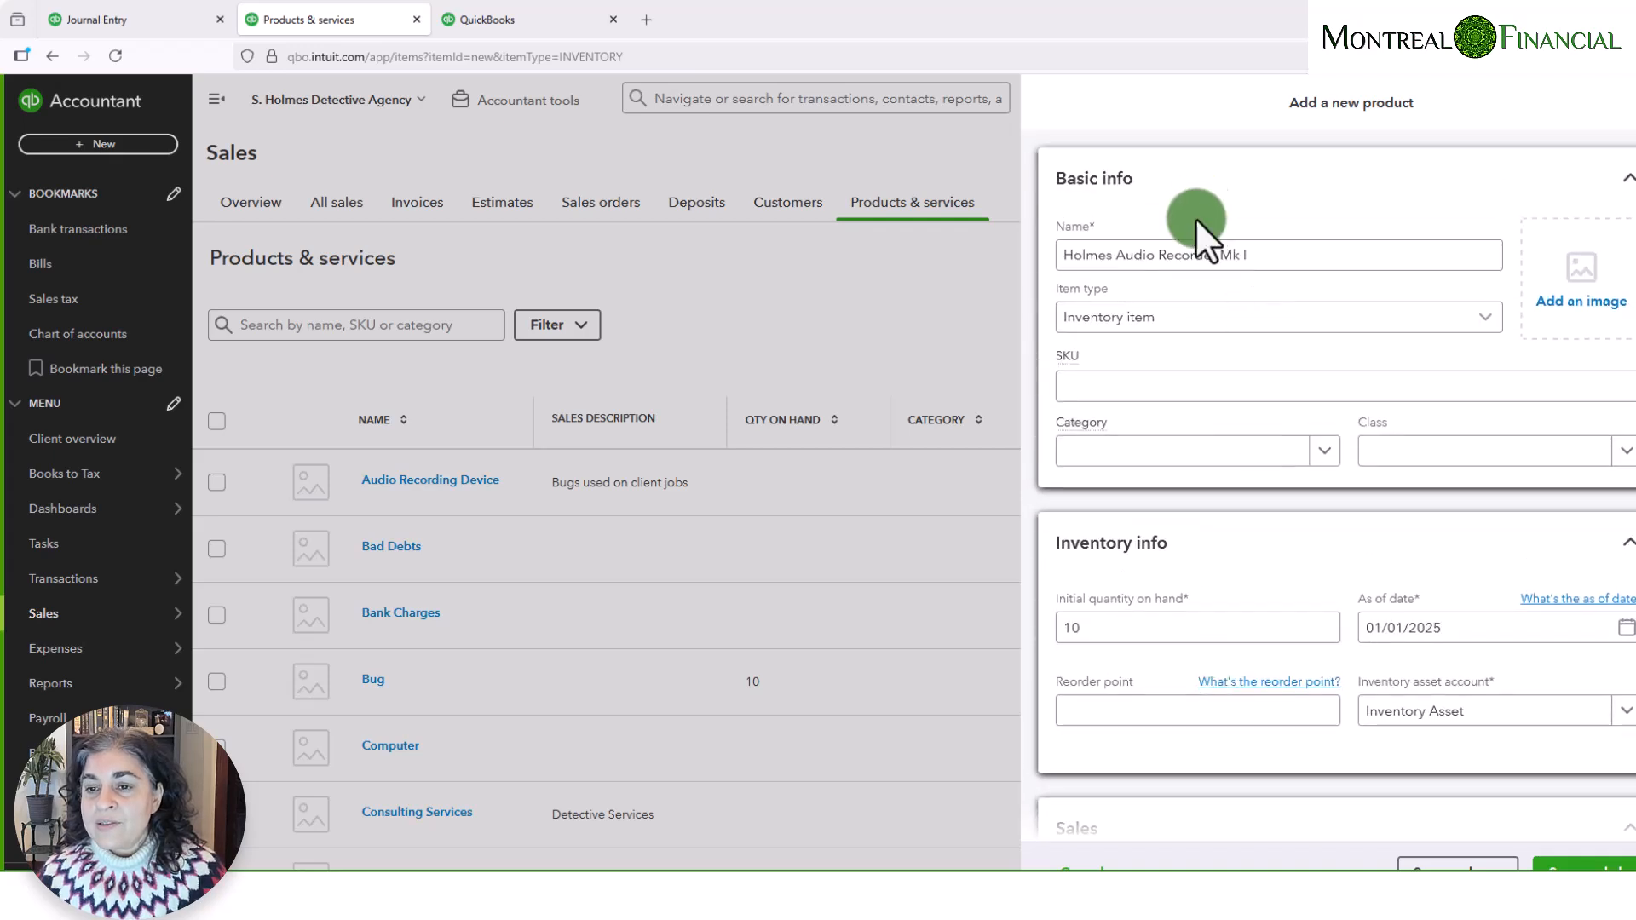
{"action": "scroll", "coordinate": [1227, 673], "scroll_direction": "down", "scroll_amount": 10}
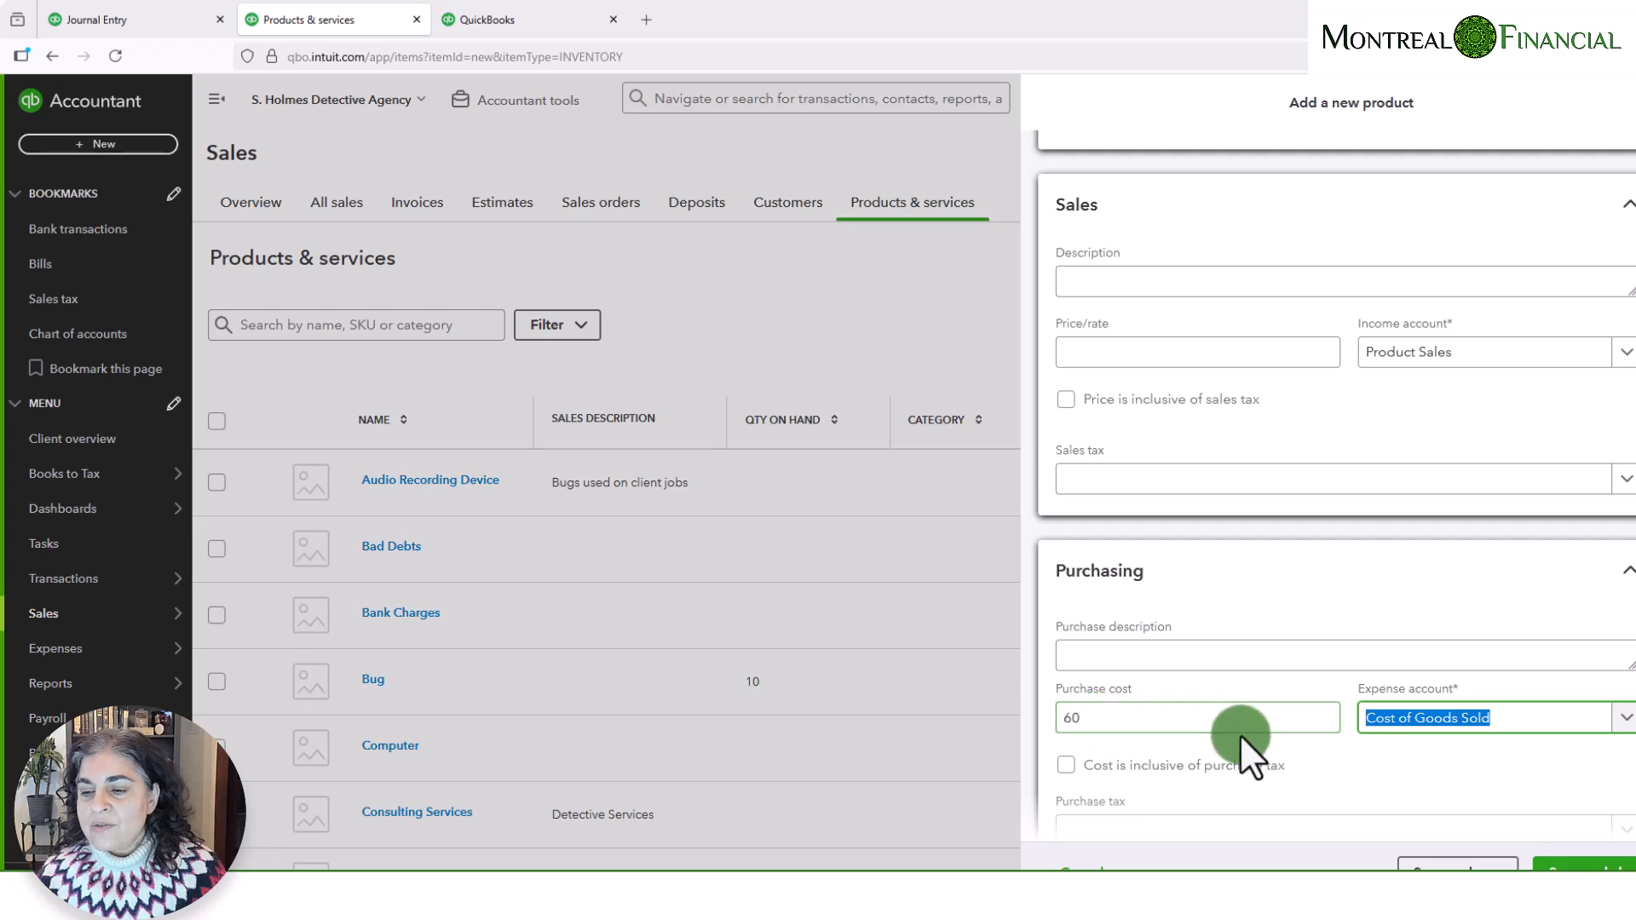
{"action": "scroll", "coordinate": [1246, 733], "scroll_direction": "down", "scroll_amount": 2}
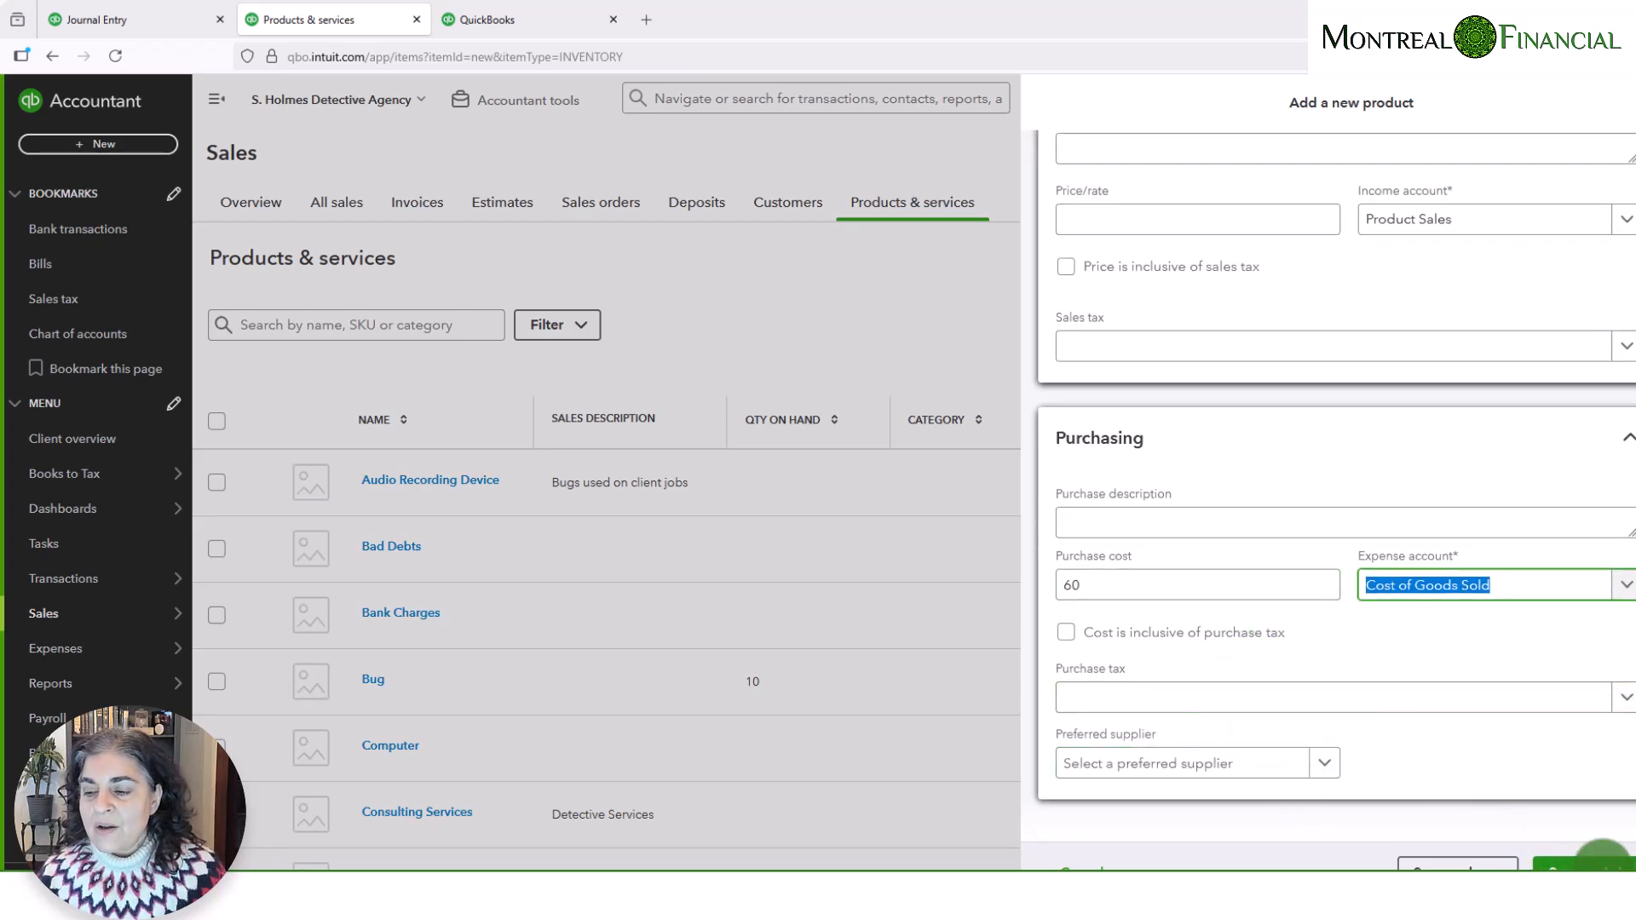
{"action": "left_click", "coordinate": [1602, 856]}
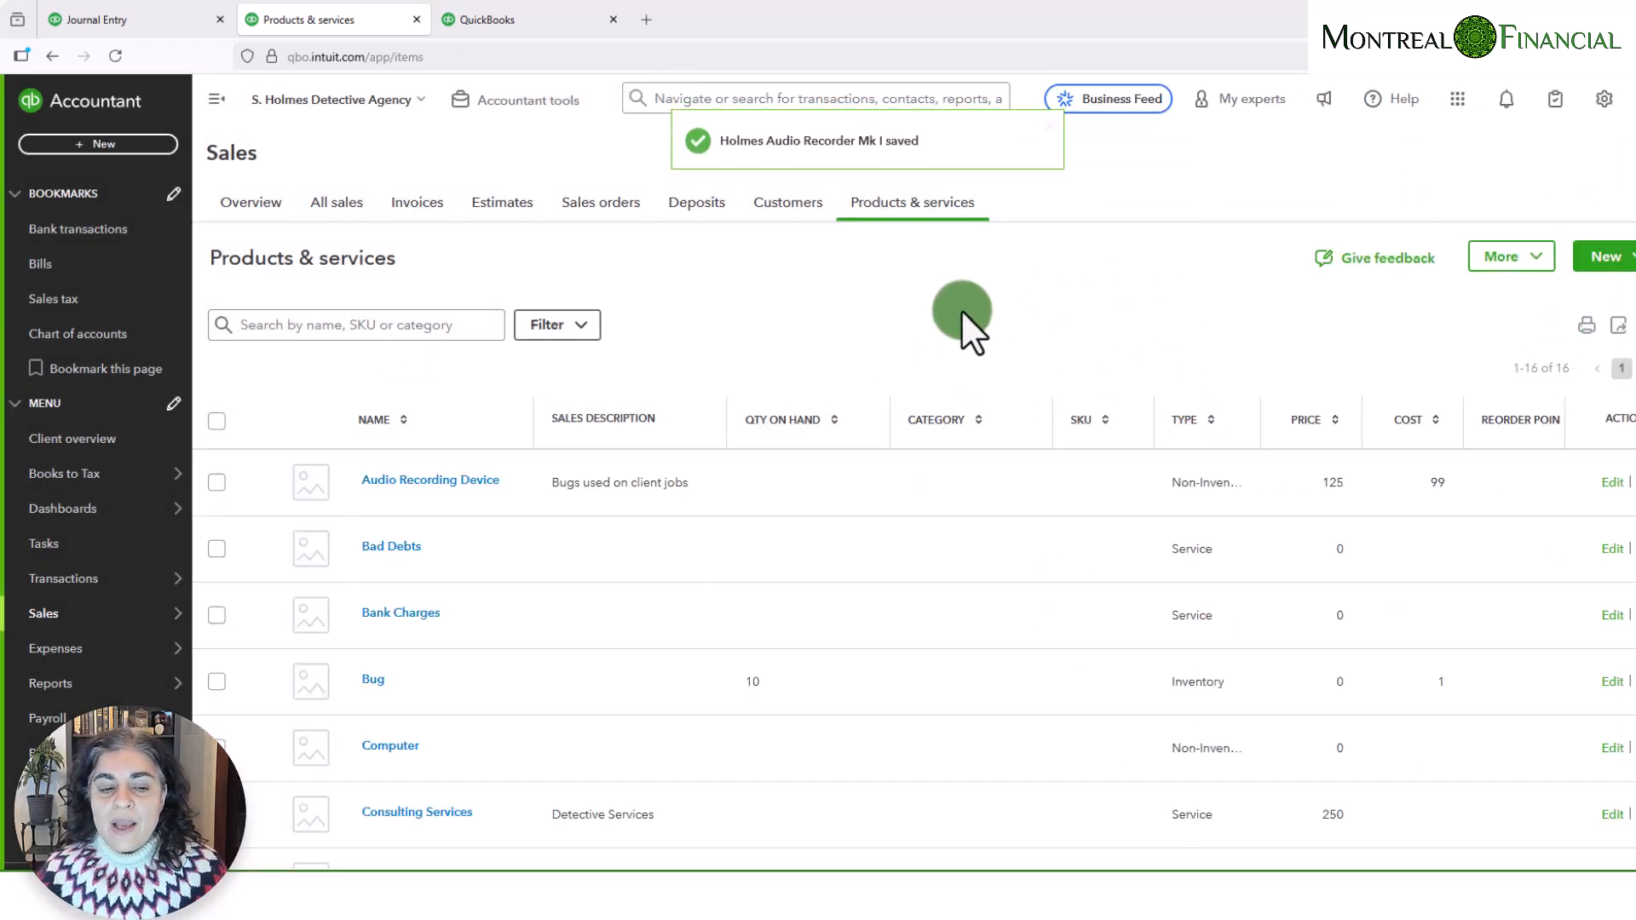
{"action": "scroll", "coordinate": [696, 656], "scroll_direction": "down", "scroll_amount": 7}
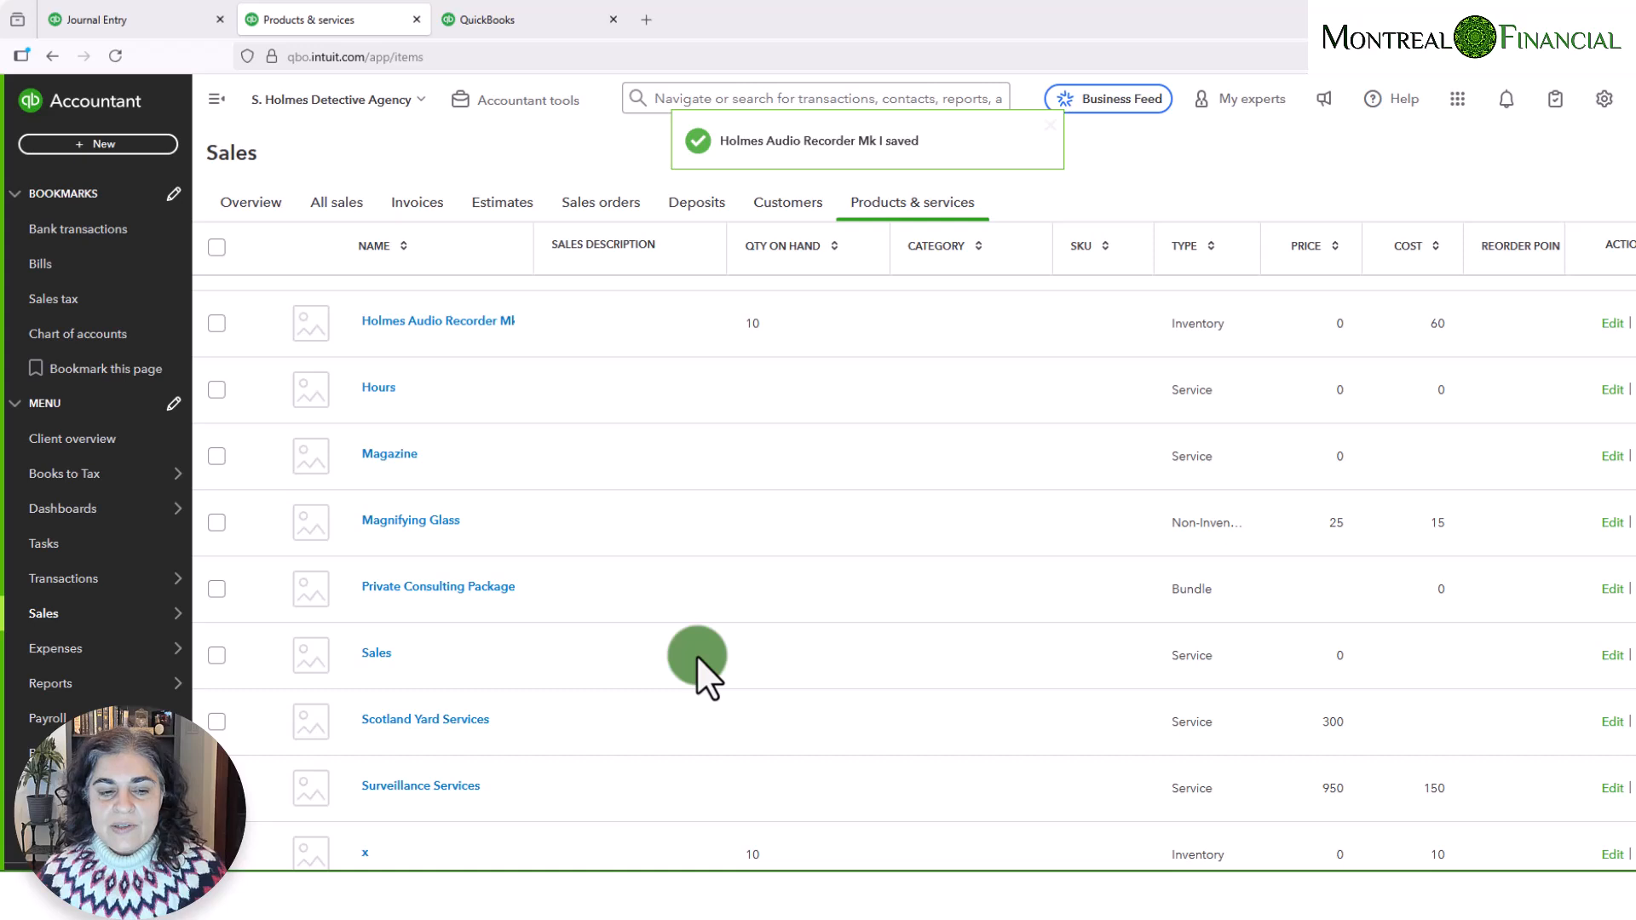
{"action": "scroll", "coordinate": [697, 655], "scroll_direction": "up", "scroll_amount": 3}
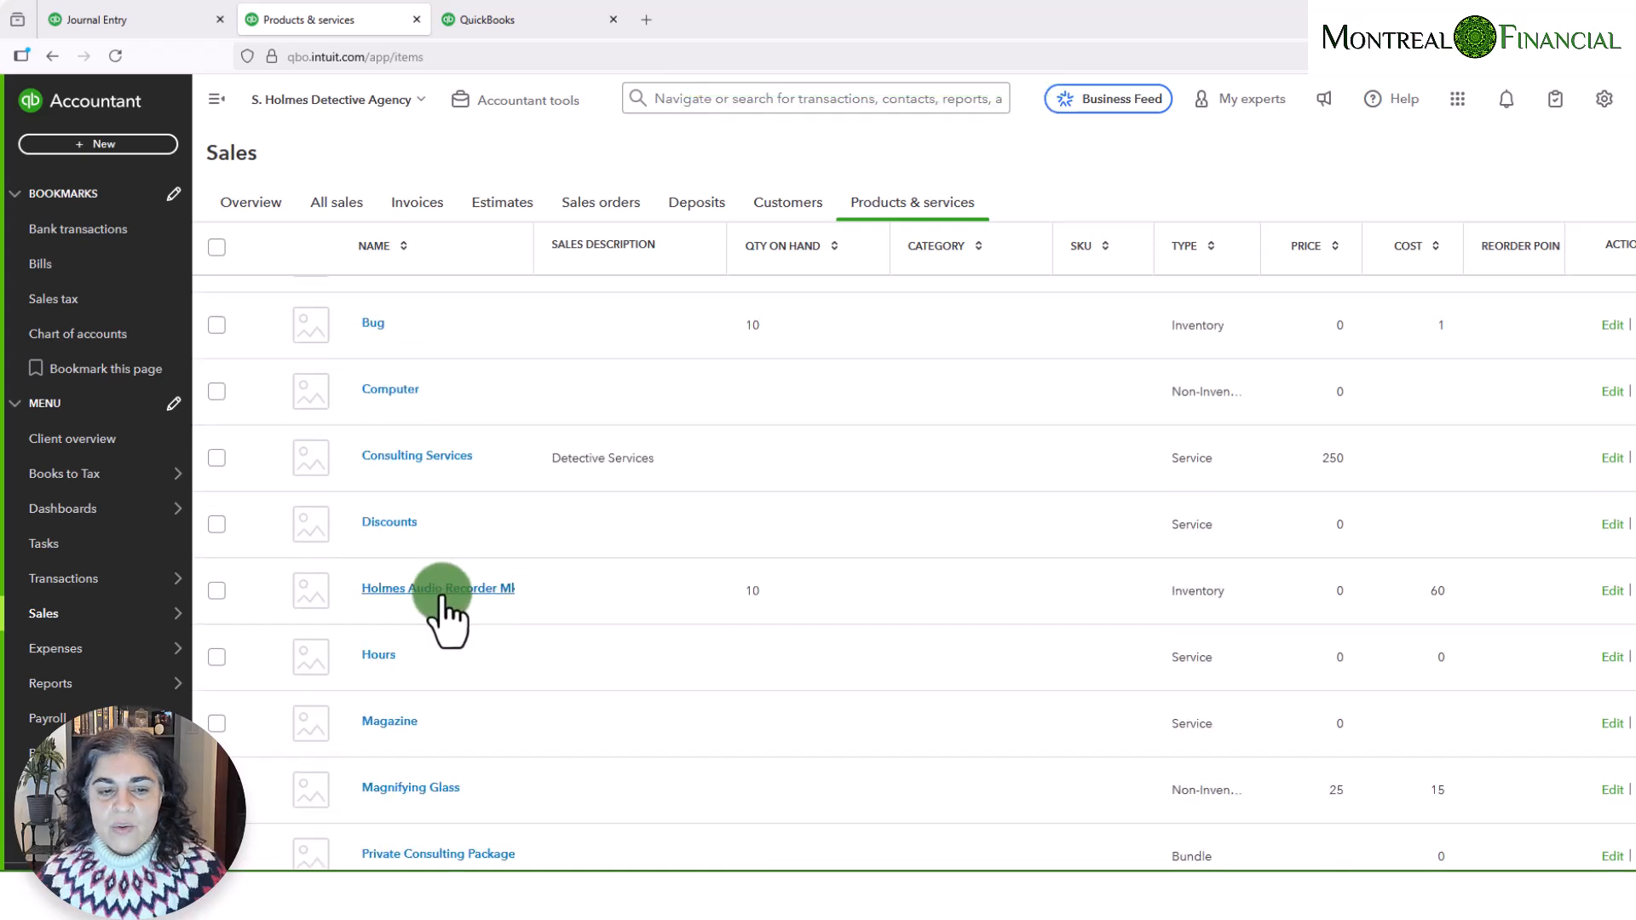
- Open the Balance Sheet report in a separate browser tab and show the transactions behind the 1300 Inventory Asset balance
{"action": "left_click", "coordinate": [100, 19]}
{"action": "mouse_move", "coordinate": [114, 686]}
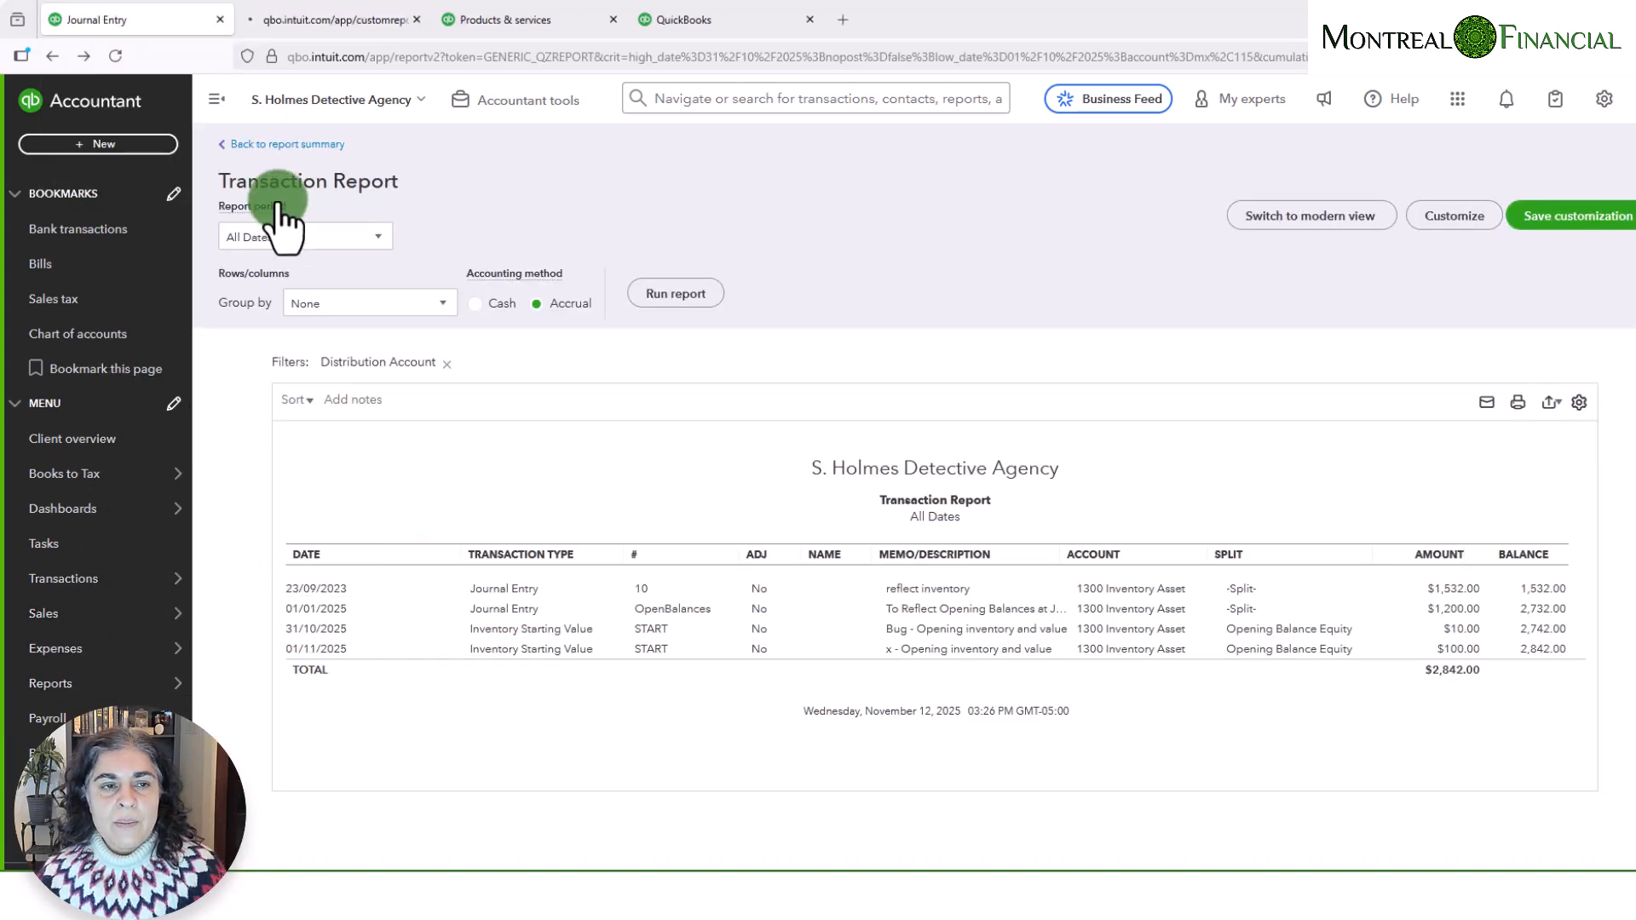
{"action": "left_click", "coordinate": [312, 26]}
{"action": "left_click", "coordinate": [274, 204]}
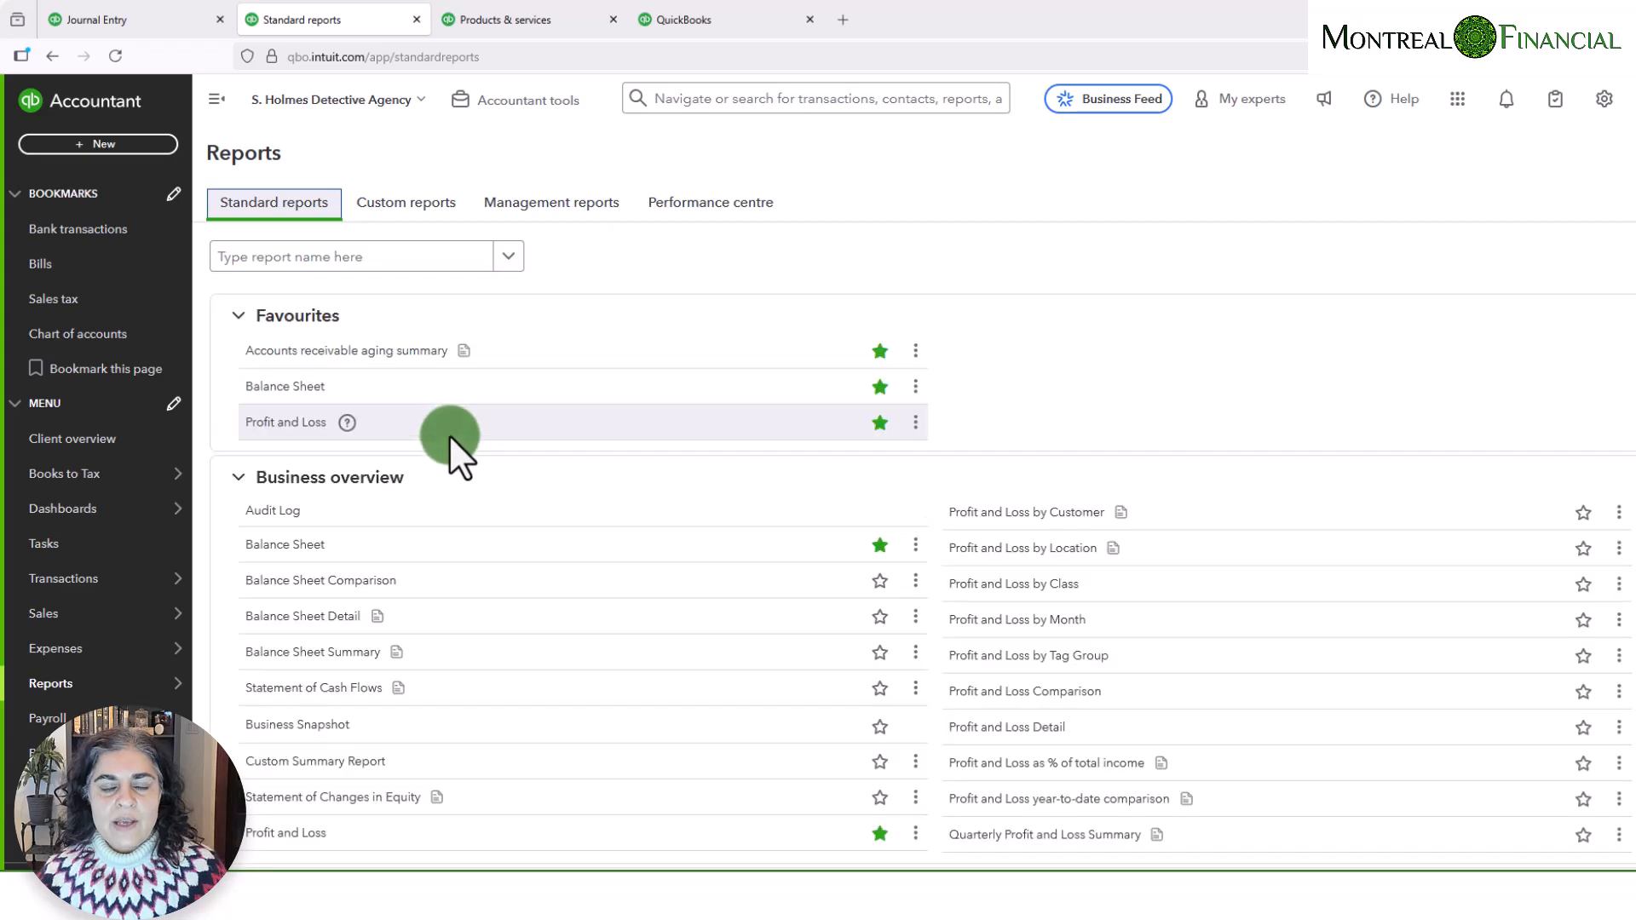
{"action": "left_click", "coordinate": [255, 387]}
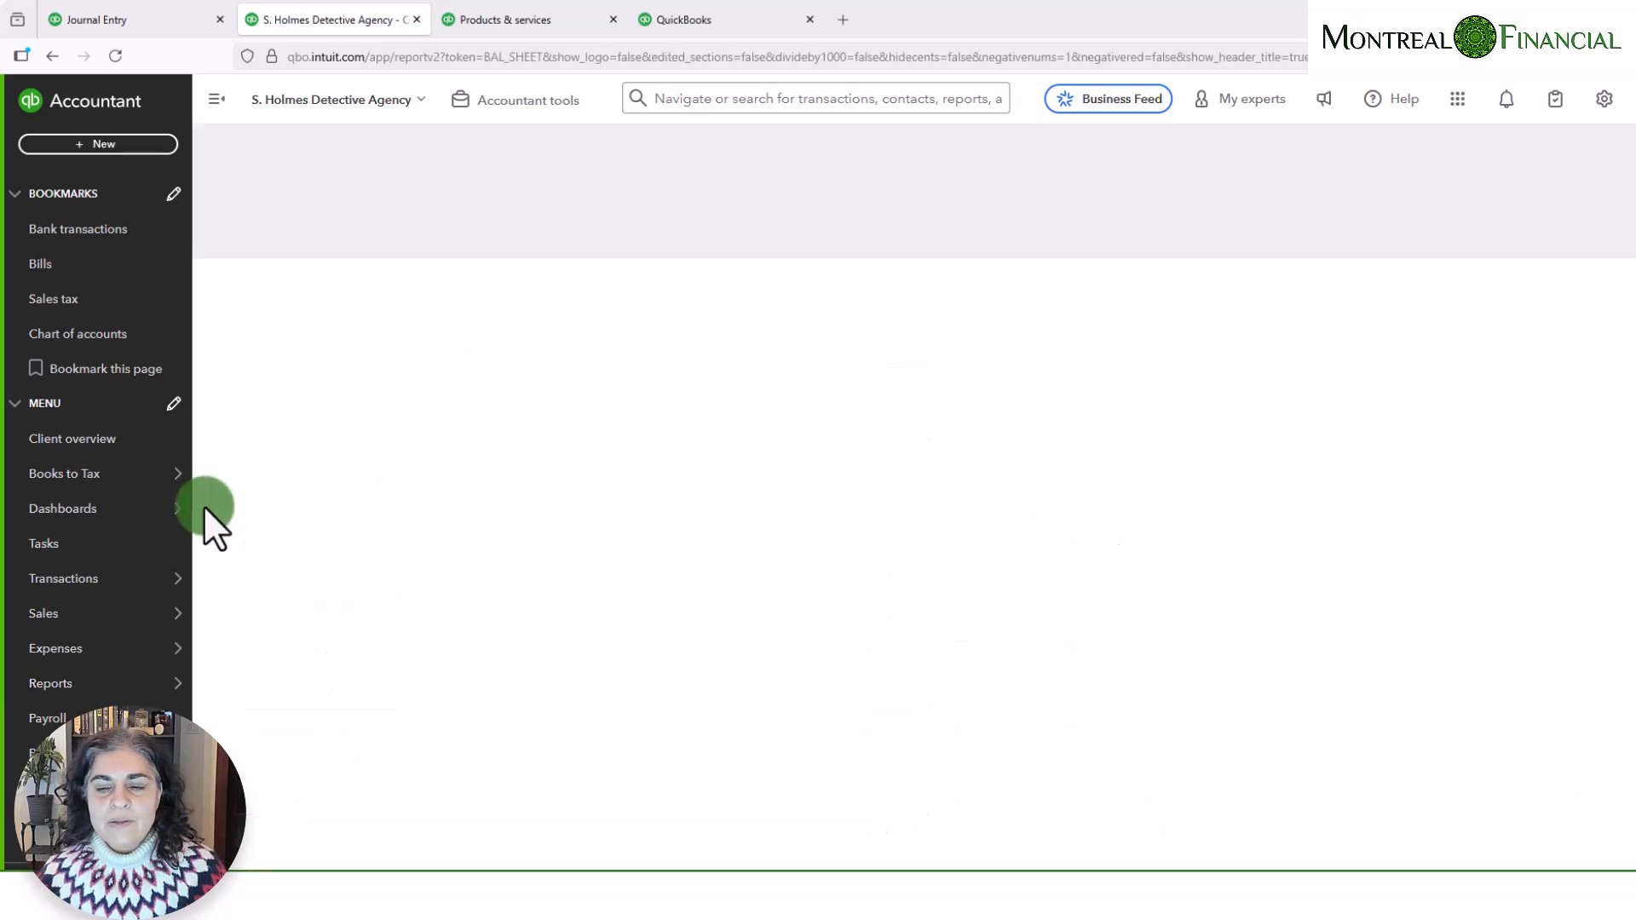
{"action": "scroll", "coordinate": [1170, 620], "scroll_direction": "down", "scroll_amount": 4}
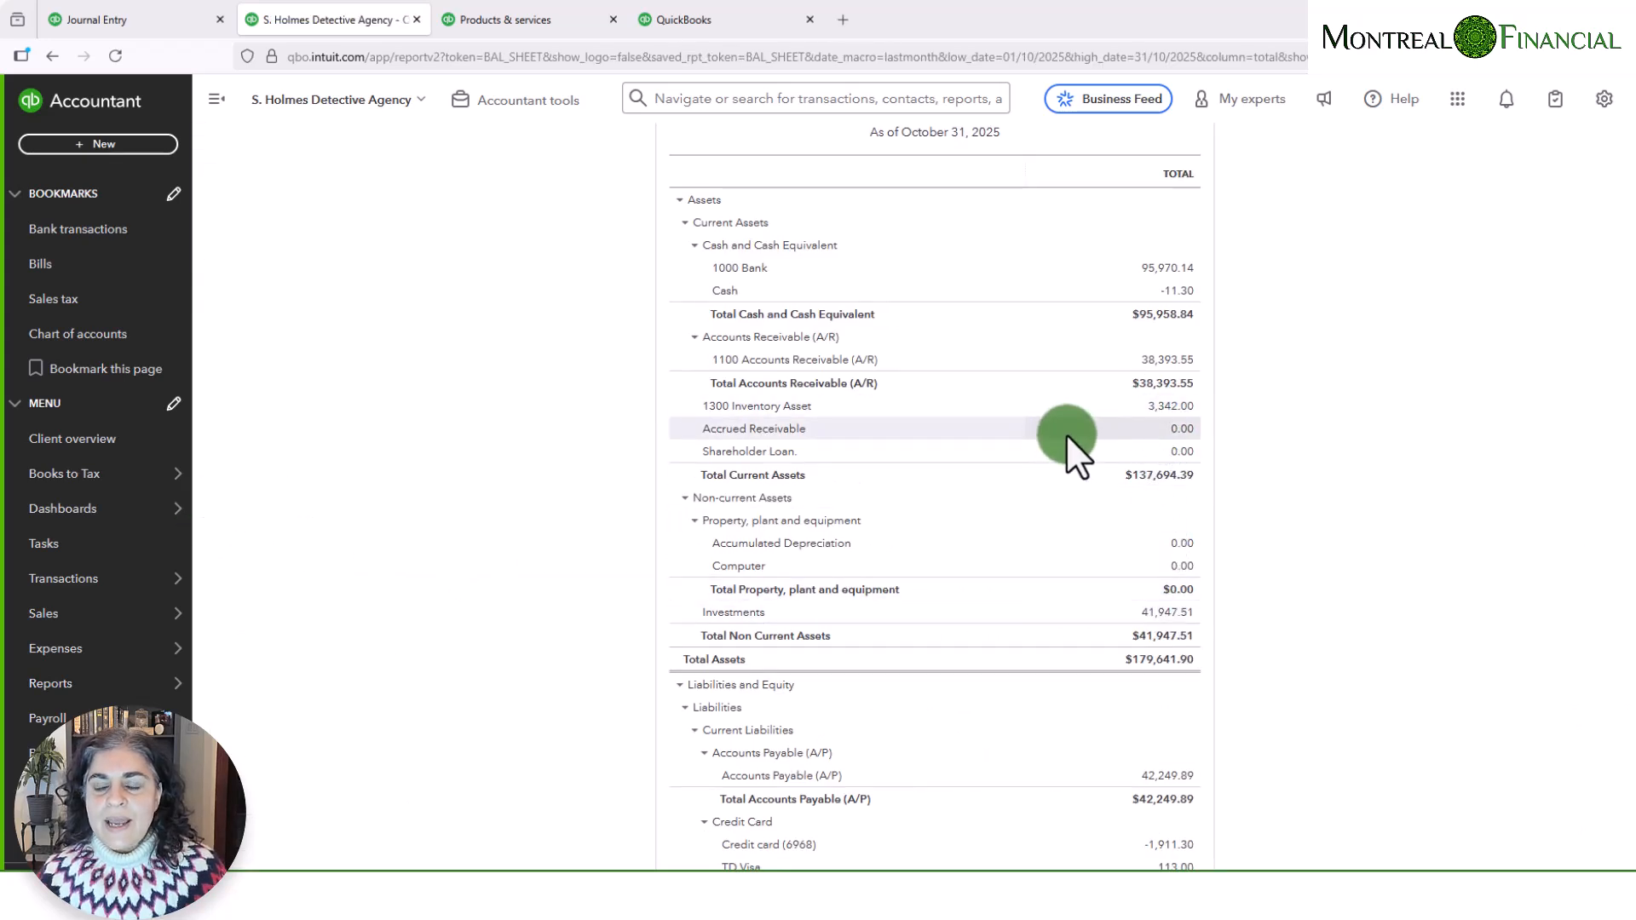
{"action": "left_click", "coordinate": [1162, 409]}
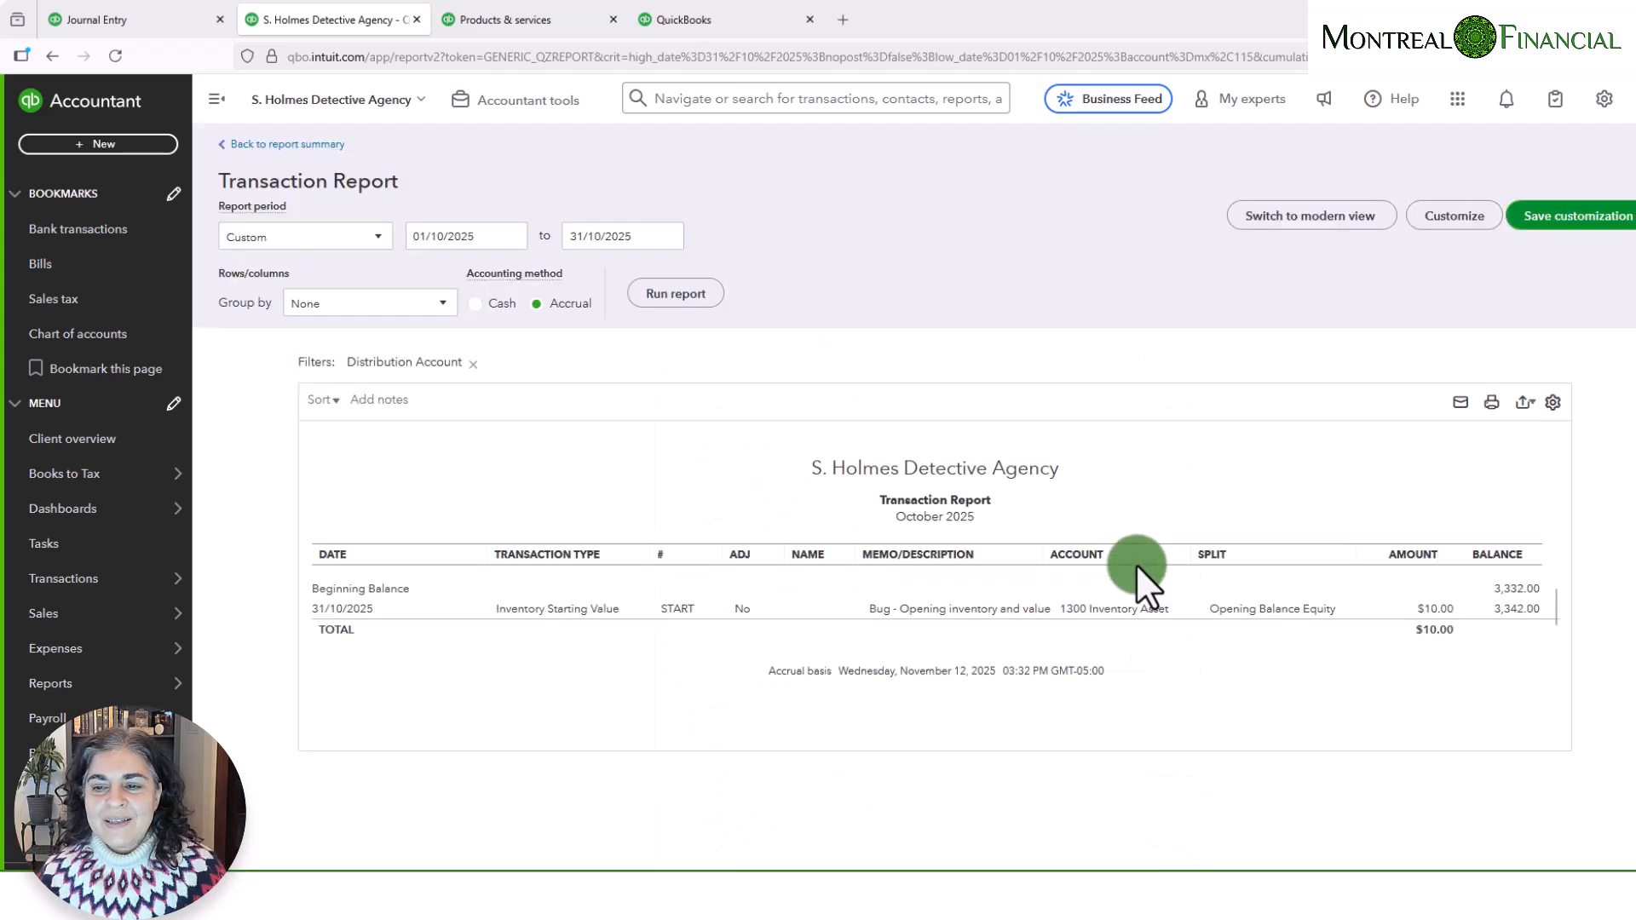
- Run the Inventory Asset transaction report for All Dates, examine the opening inventory entries and return to the Balance Sheet
{"action": "left_click", "coordinate": [289, 241]}
{"action": "left_click", "coordinate": [256, 259]}
{"action": "left_click", "coordinate": [669, 294]}
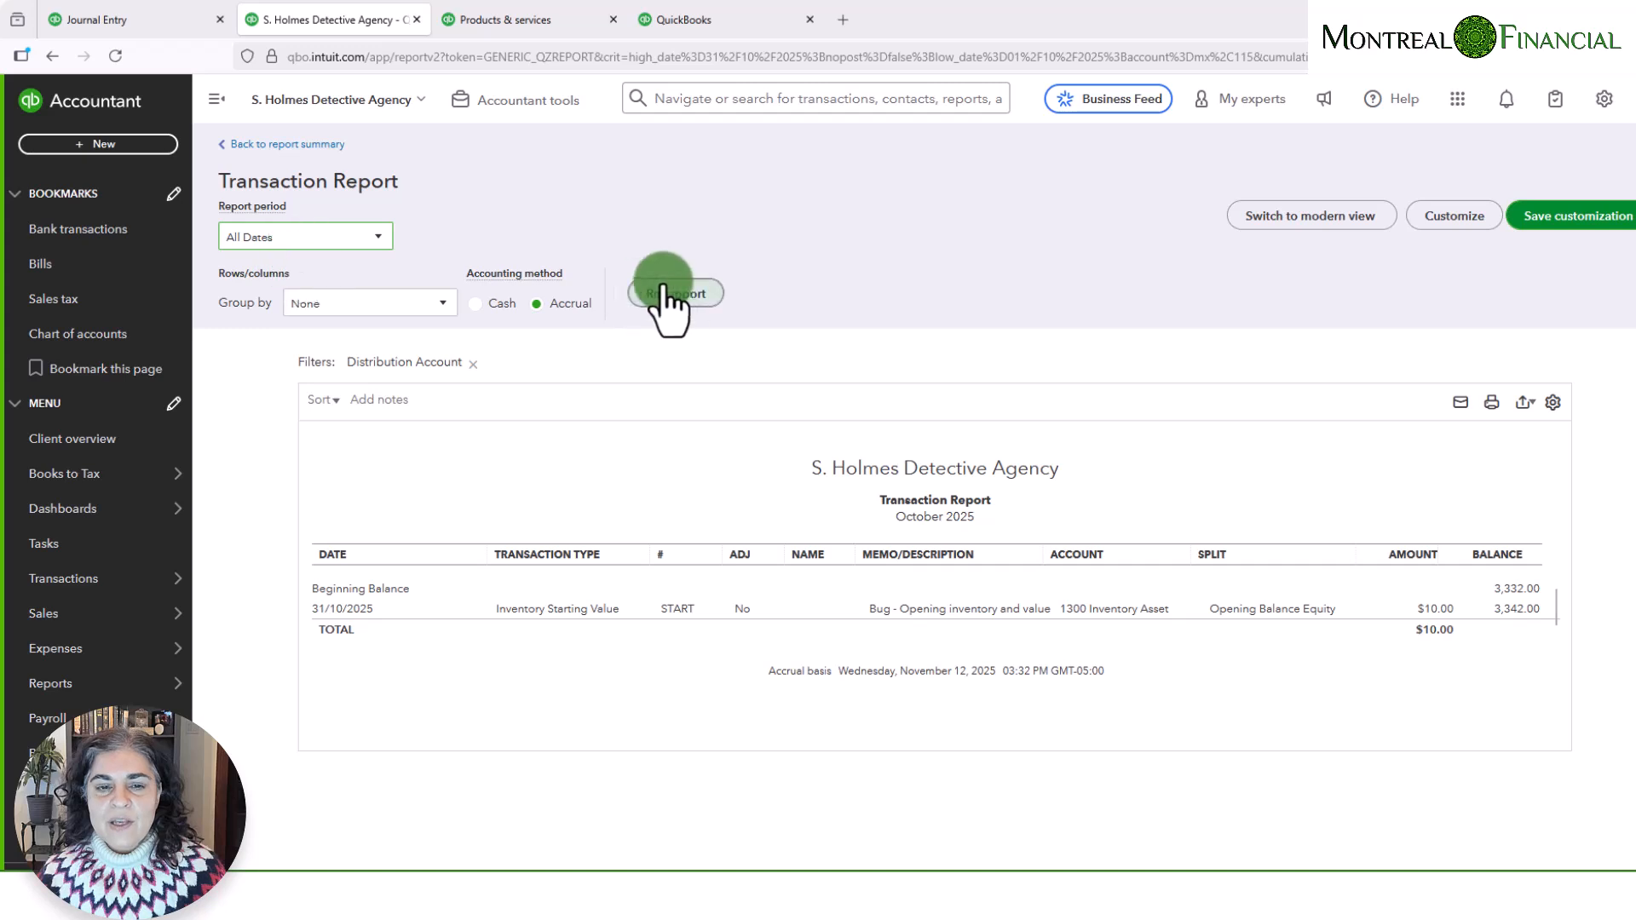
{"action": "left_click", "coordinate": [1523, 648]}
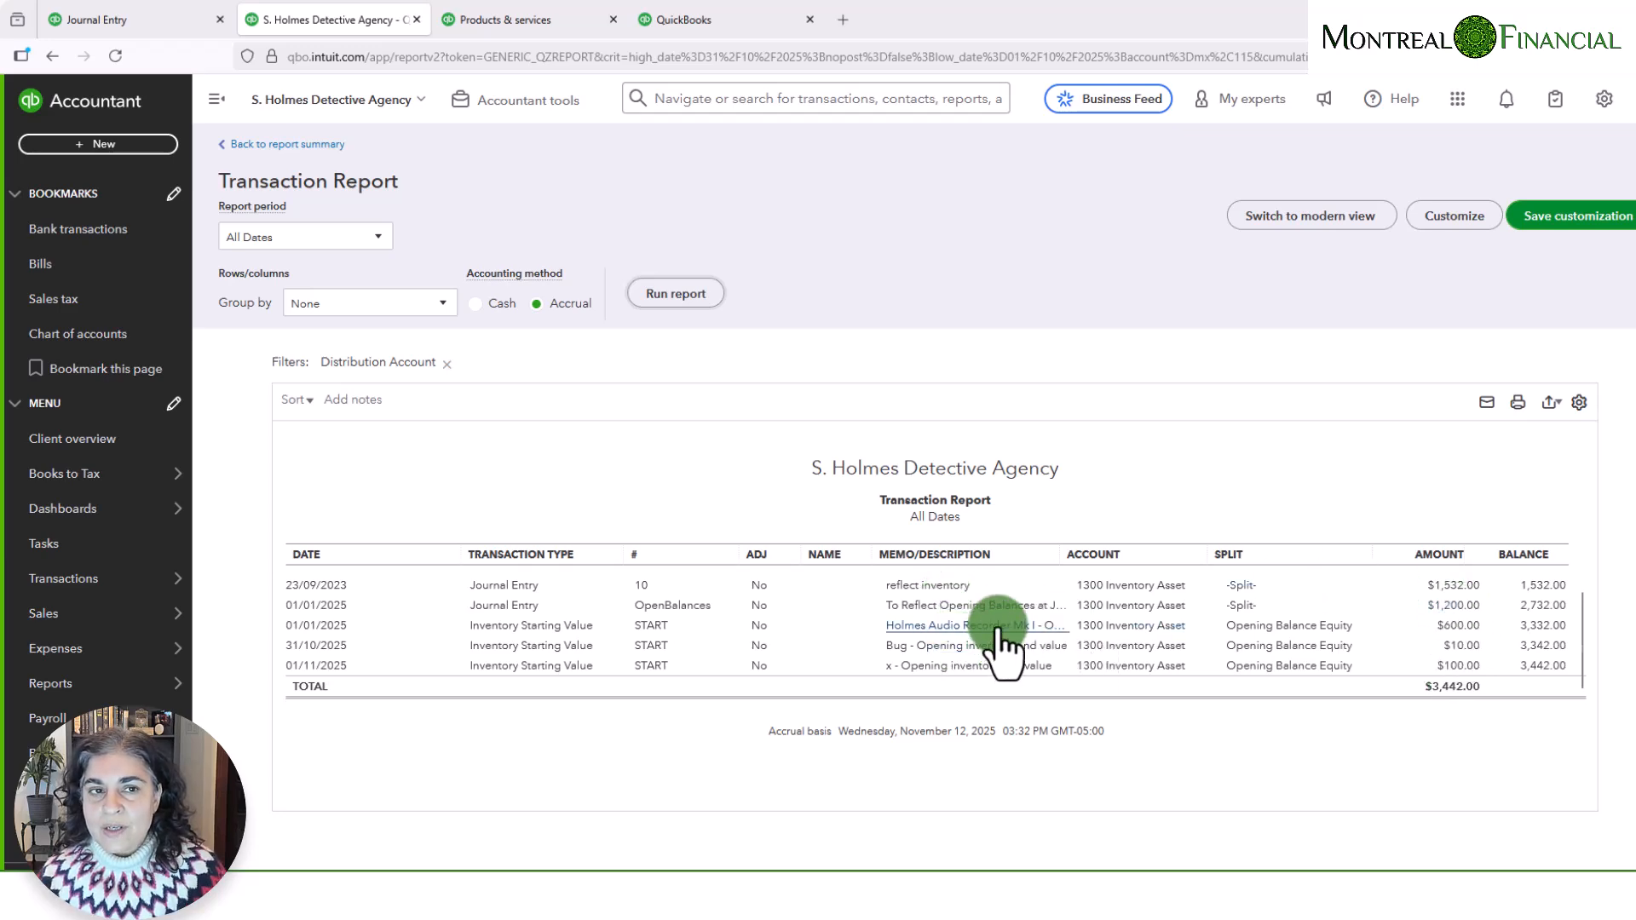
{"action": "left_click", "coordinate": [283, 145]}
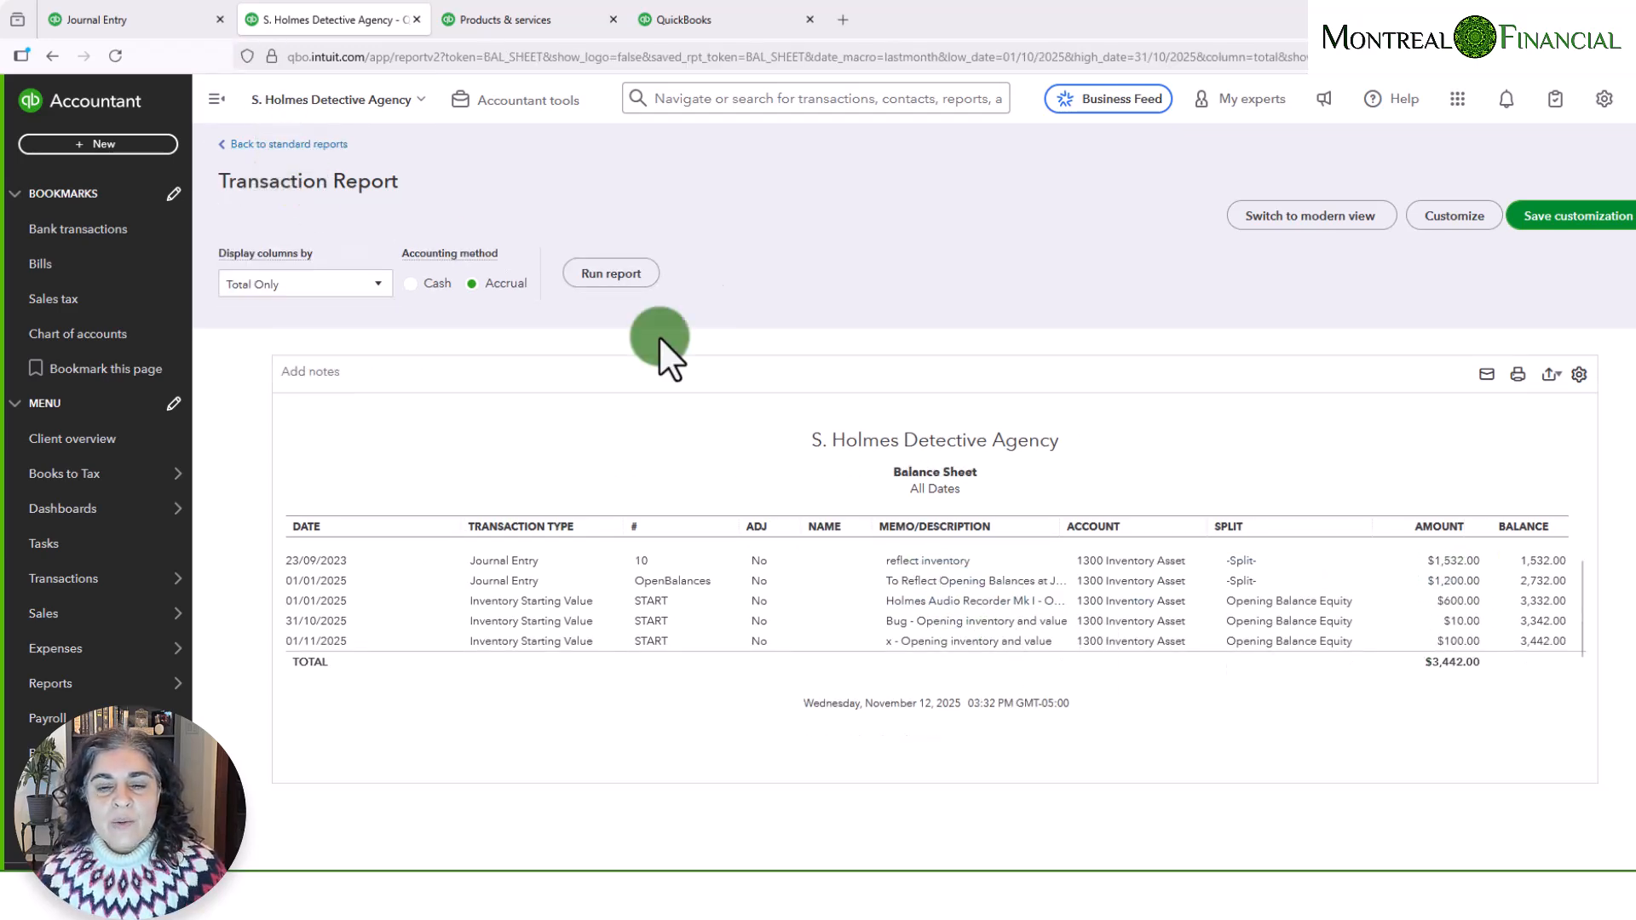
- Show the transactions behind the Balance Sheet's Opening Balance Equity, run that report for All Dates and examine the inventory starting value entries
{"action": "scroll", "coordinate": [1184, 707], "scroll_direction": "down", "scroll_amount": 6}
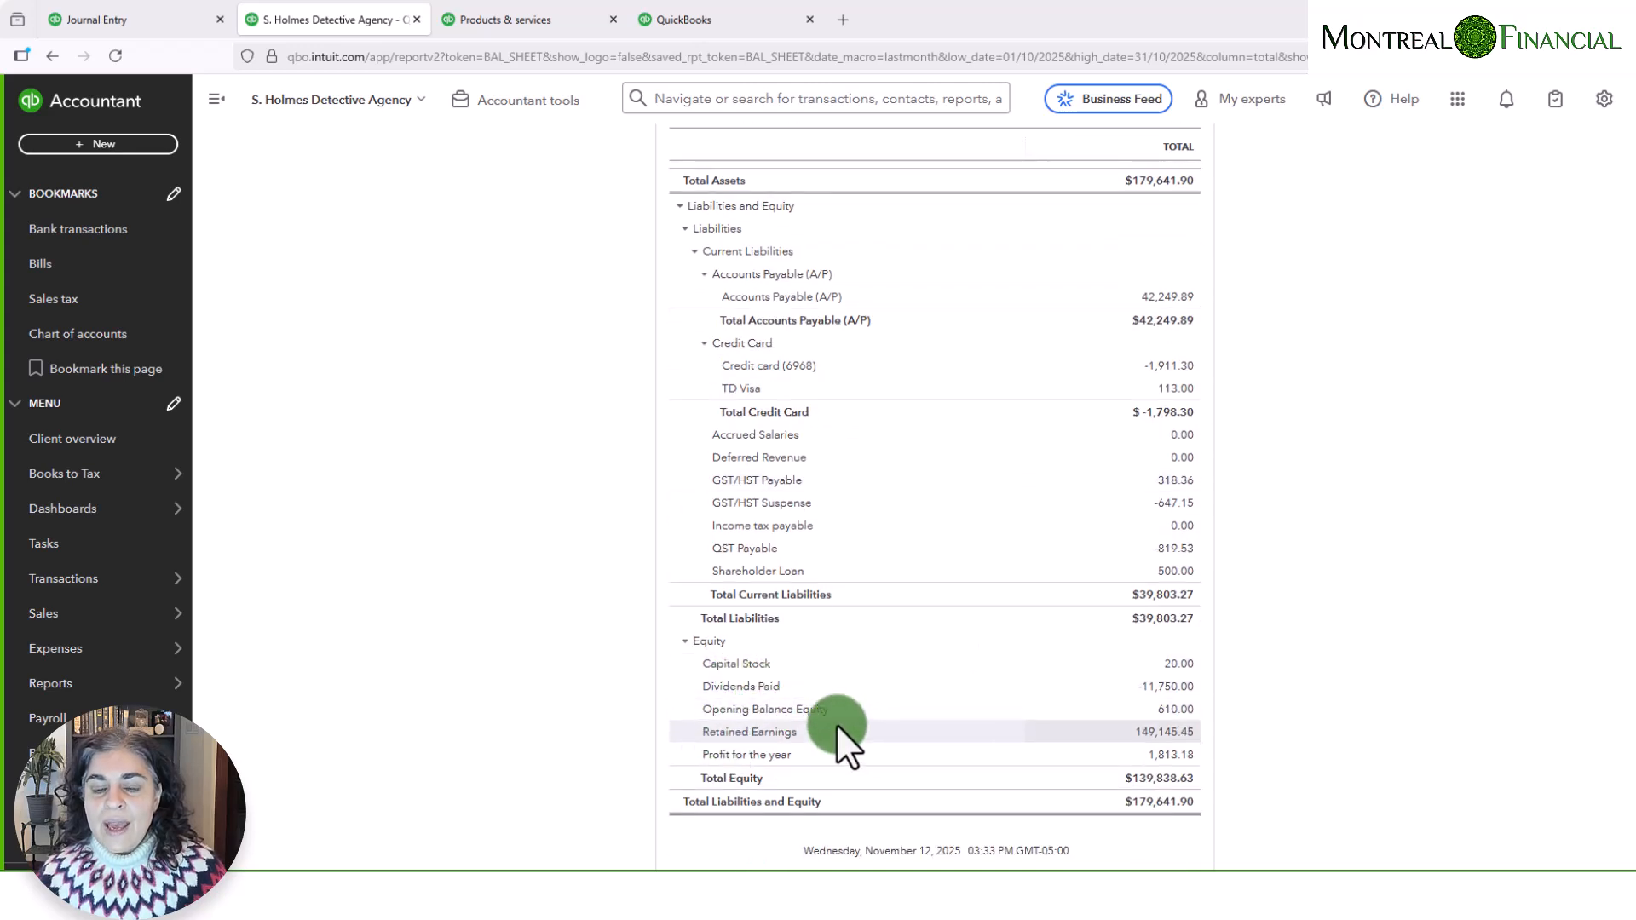
{"action": "left_click", "coordinate": [1179, 712]}
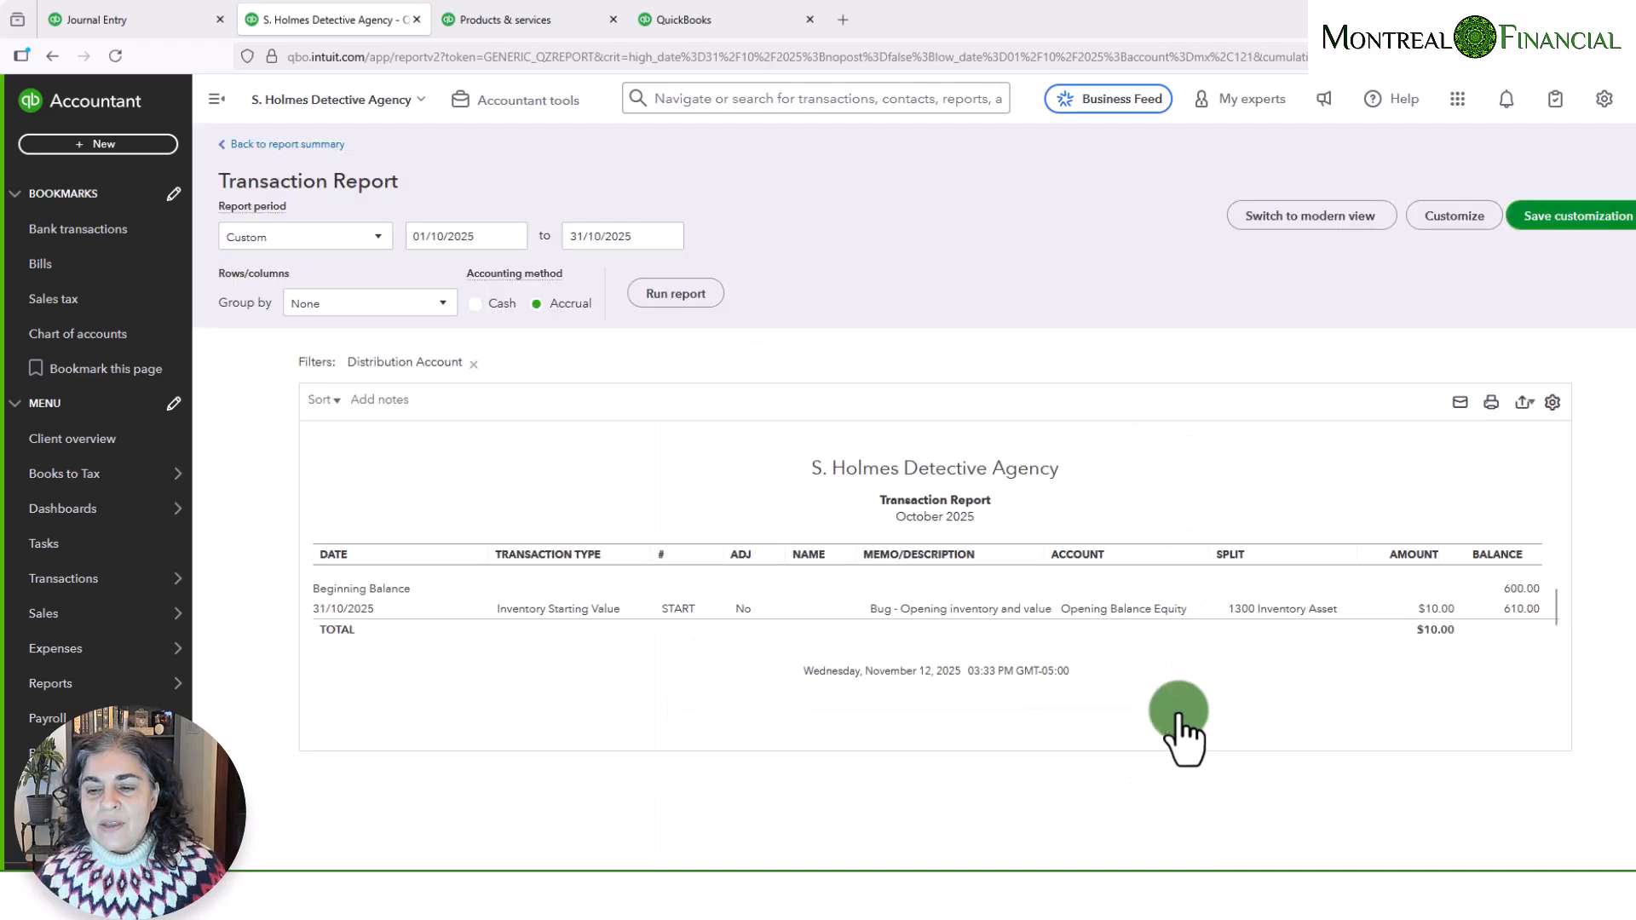
{"action": "left_click", "coordinate": [290, 237]}
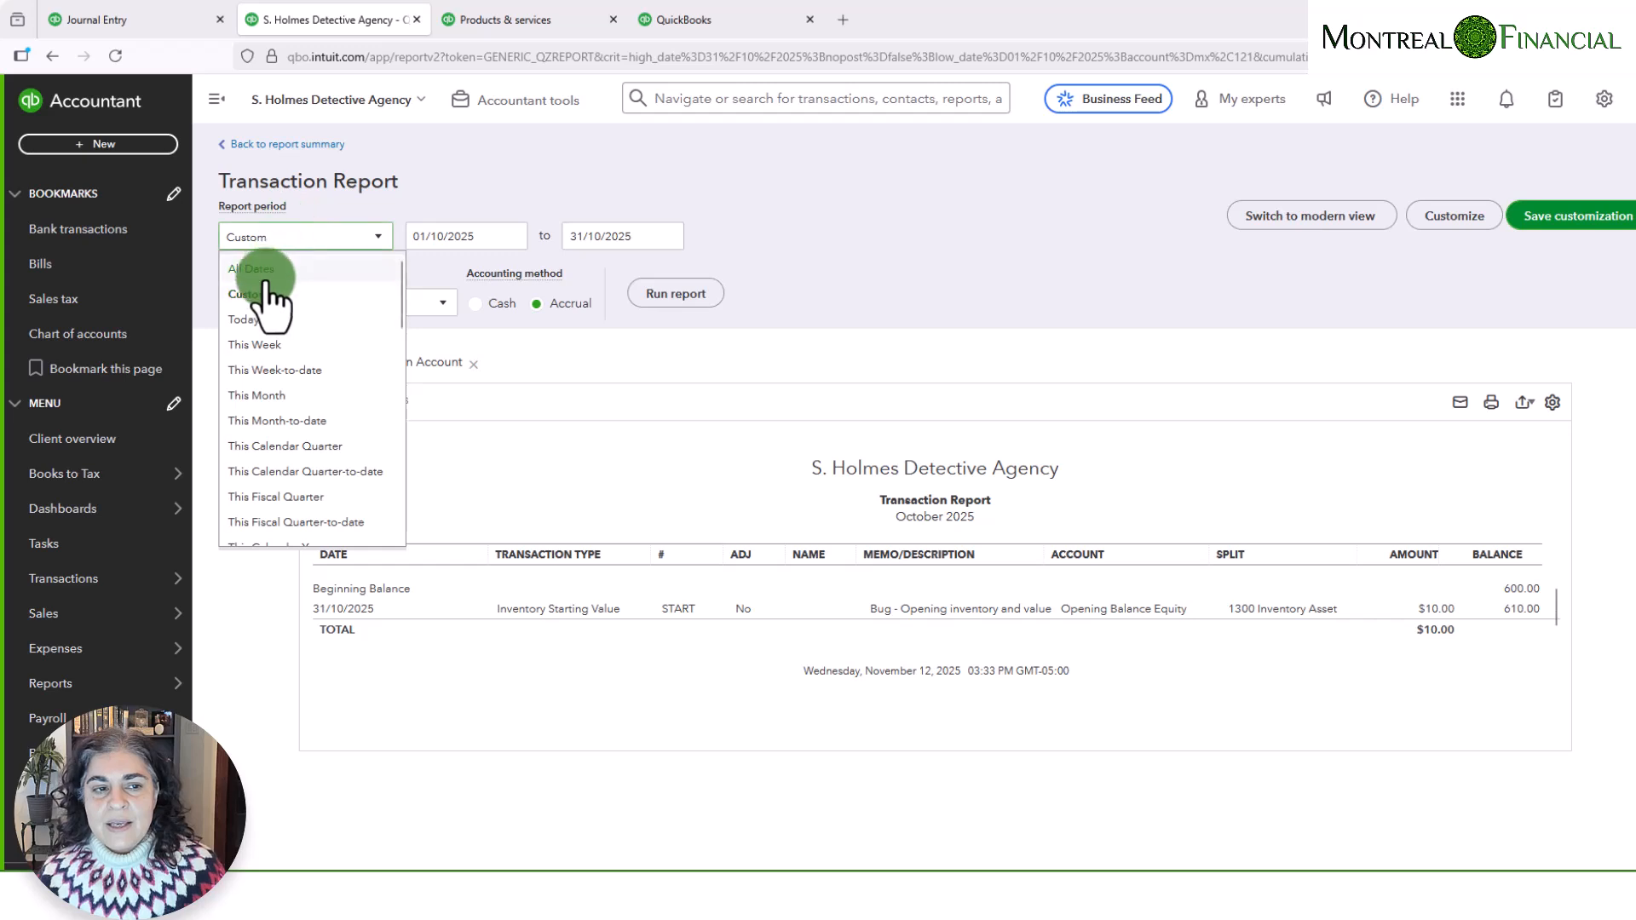
{"action": "left_click", "coordinate": [251, 268]}
{"action": "left_click", "coordinate": [654, 296]}
{"action": "left_click", "coordinate": [1410, 631]}
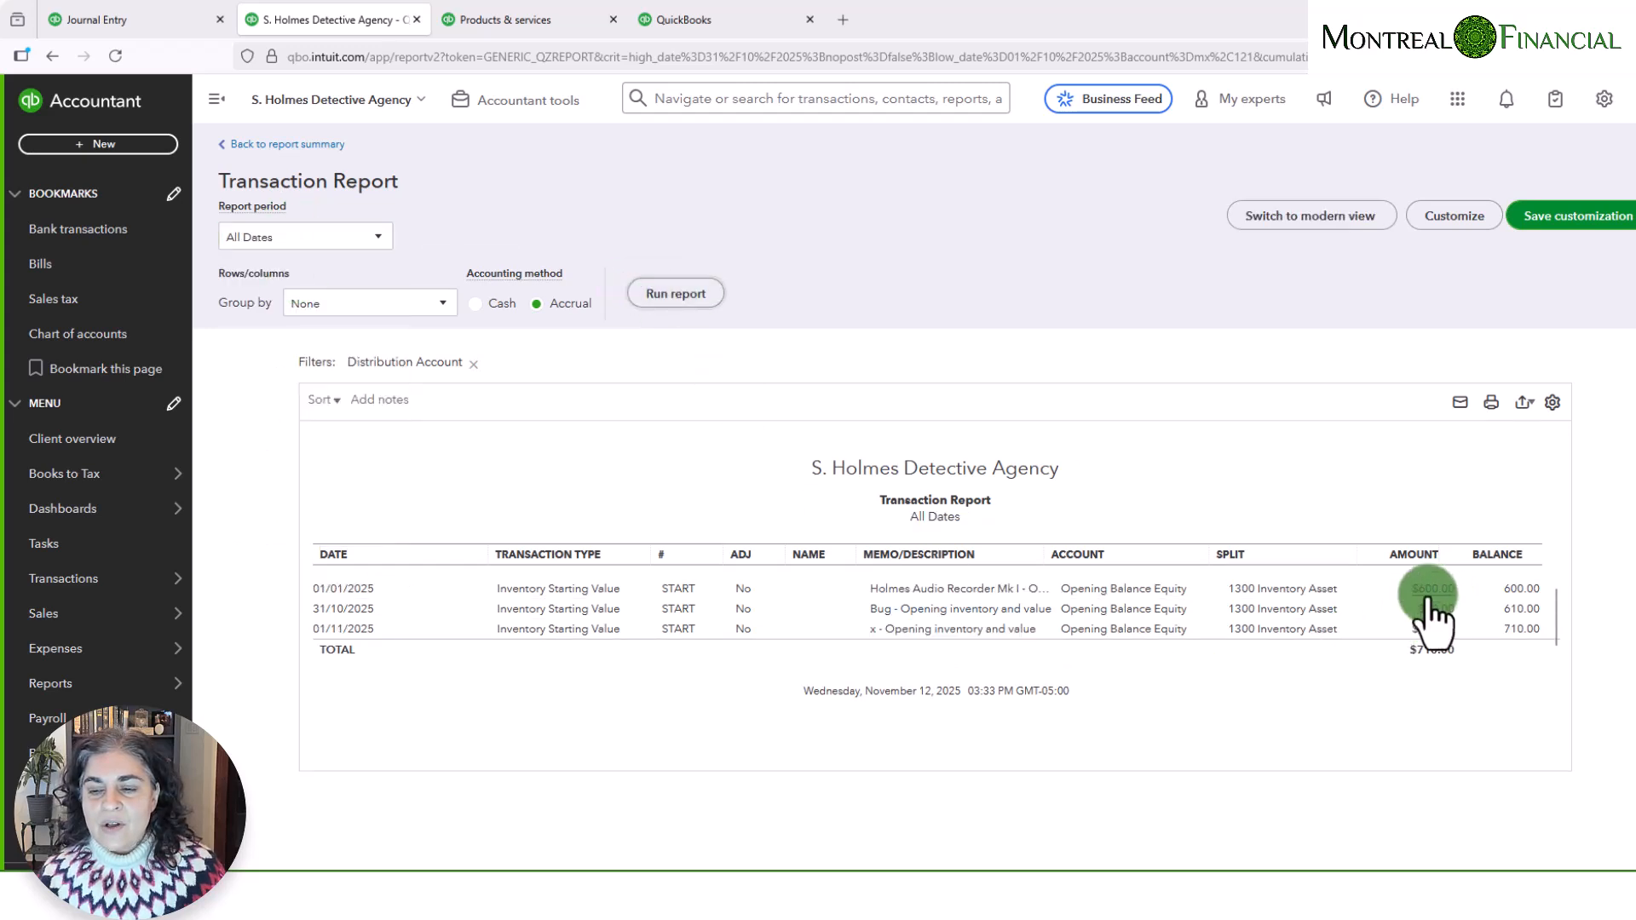
{"action": "left_click", "coordinate": [580, 589]}
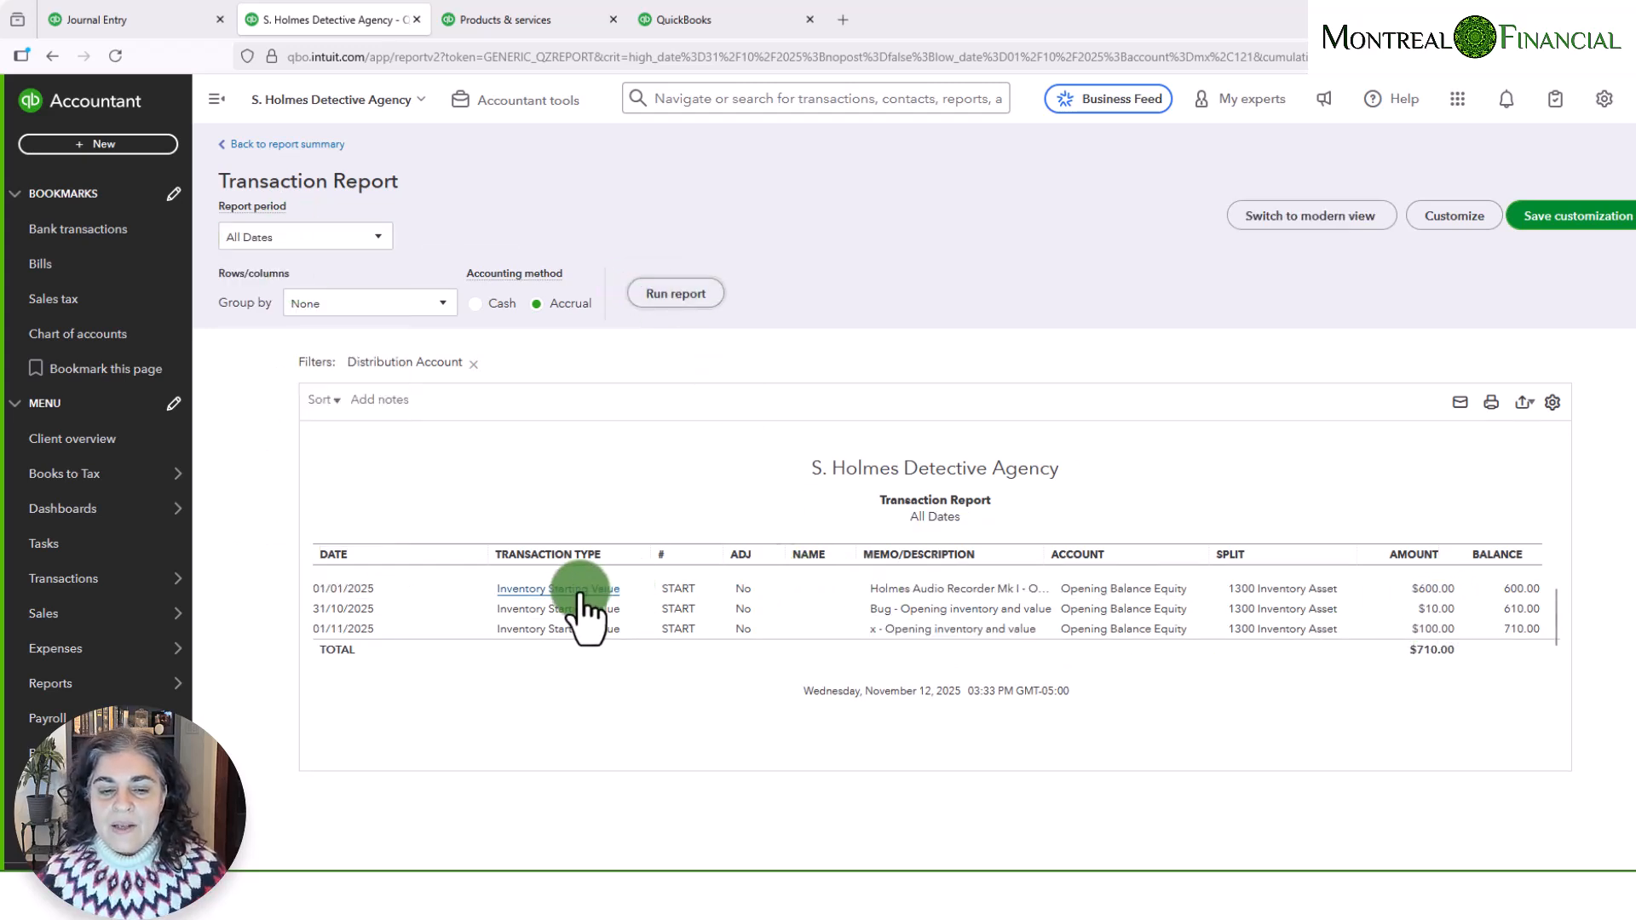
{"action": "left_click", "coordinate": [842, 601]}
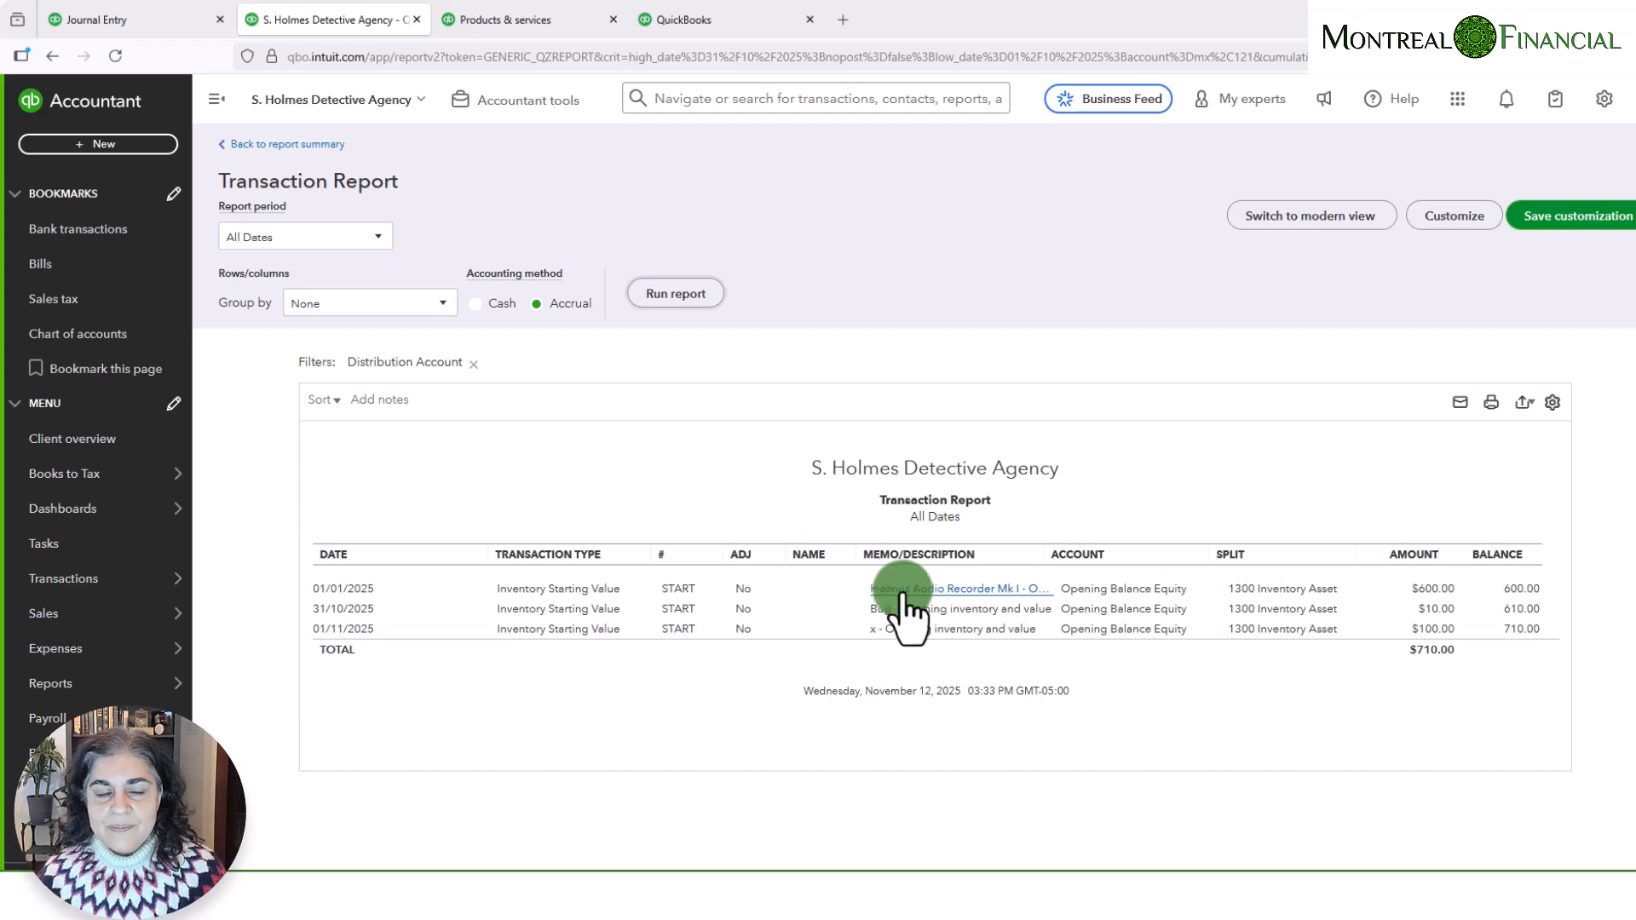
- Return to the products list and start a new inventory item named Watson Discreet Lapel Mic with an initial quantity on hand of 20
{"action": "left_click", "coordinate": [490, 18]}
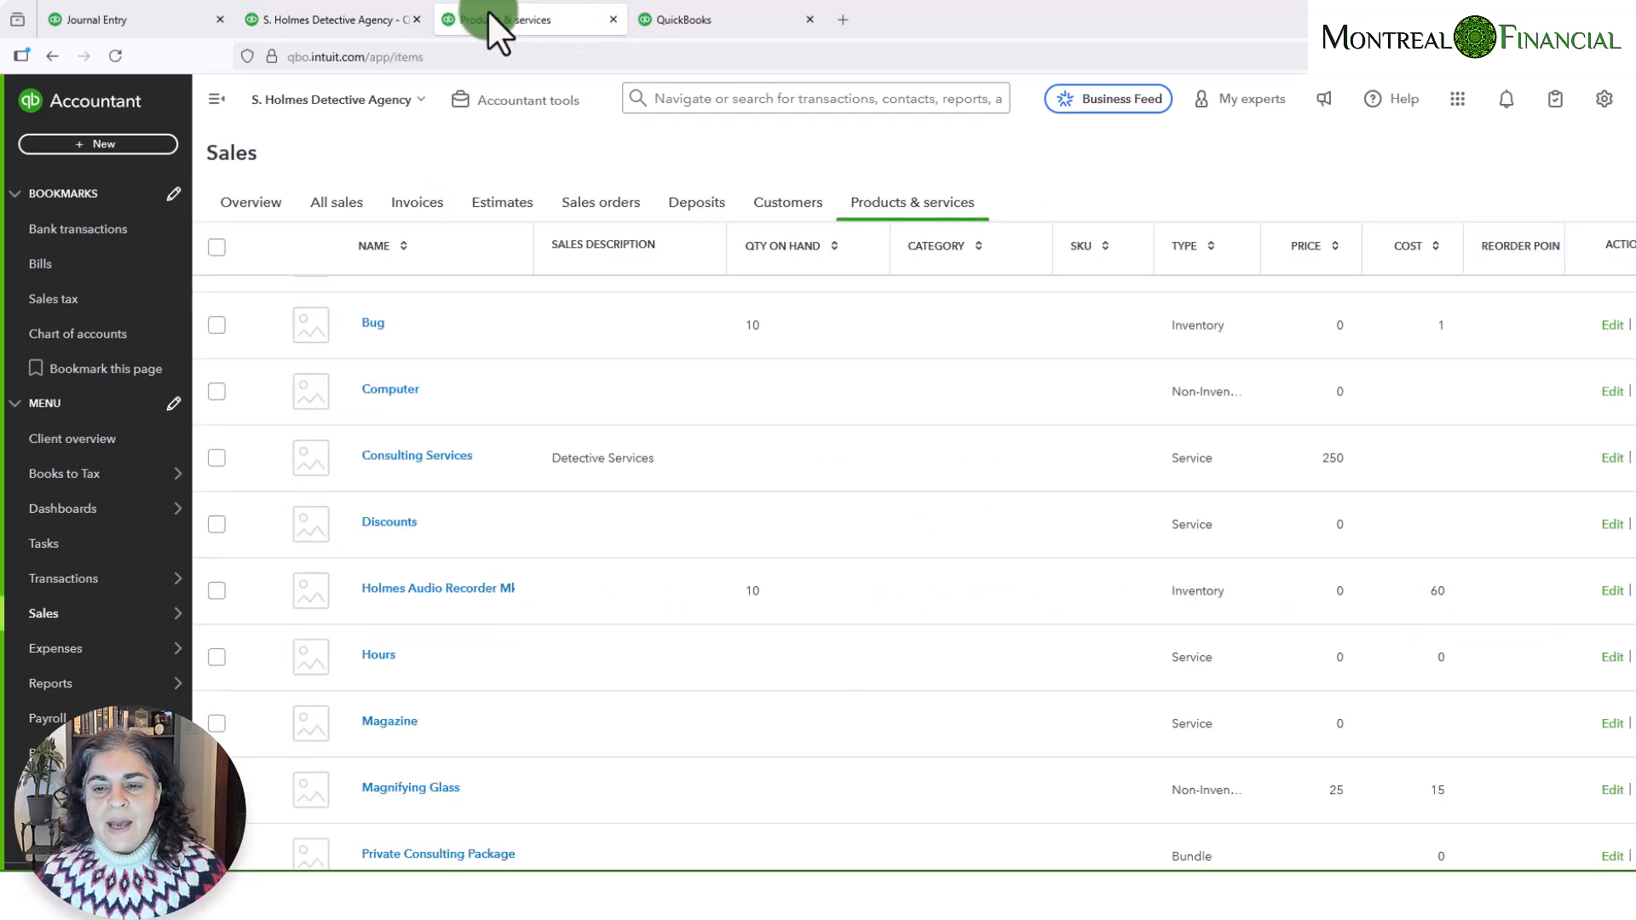
{"action": "left_click", "coordinate": [1015, 535]}
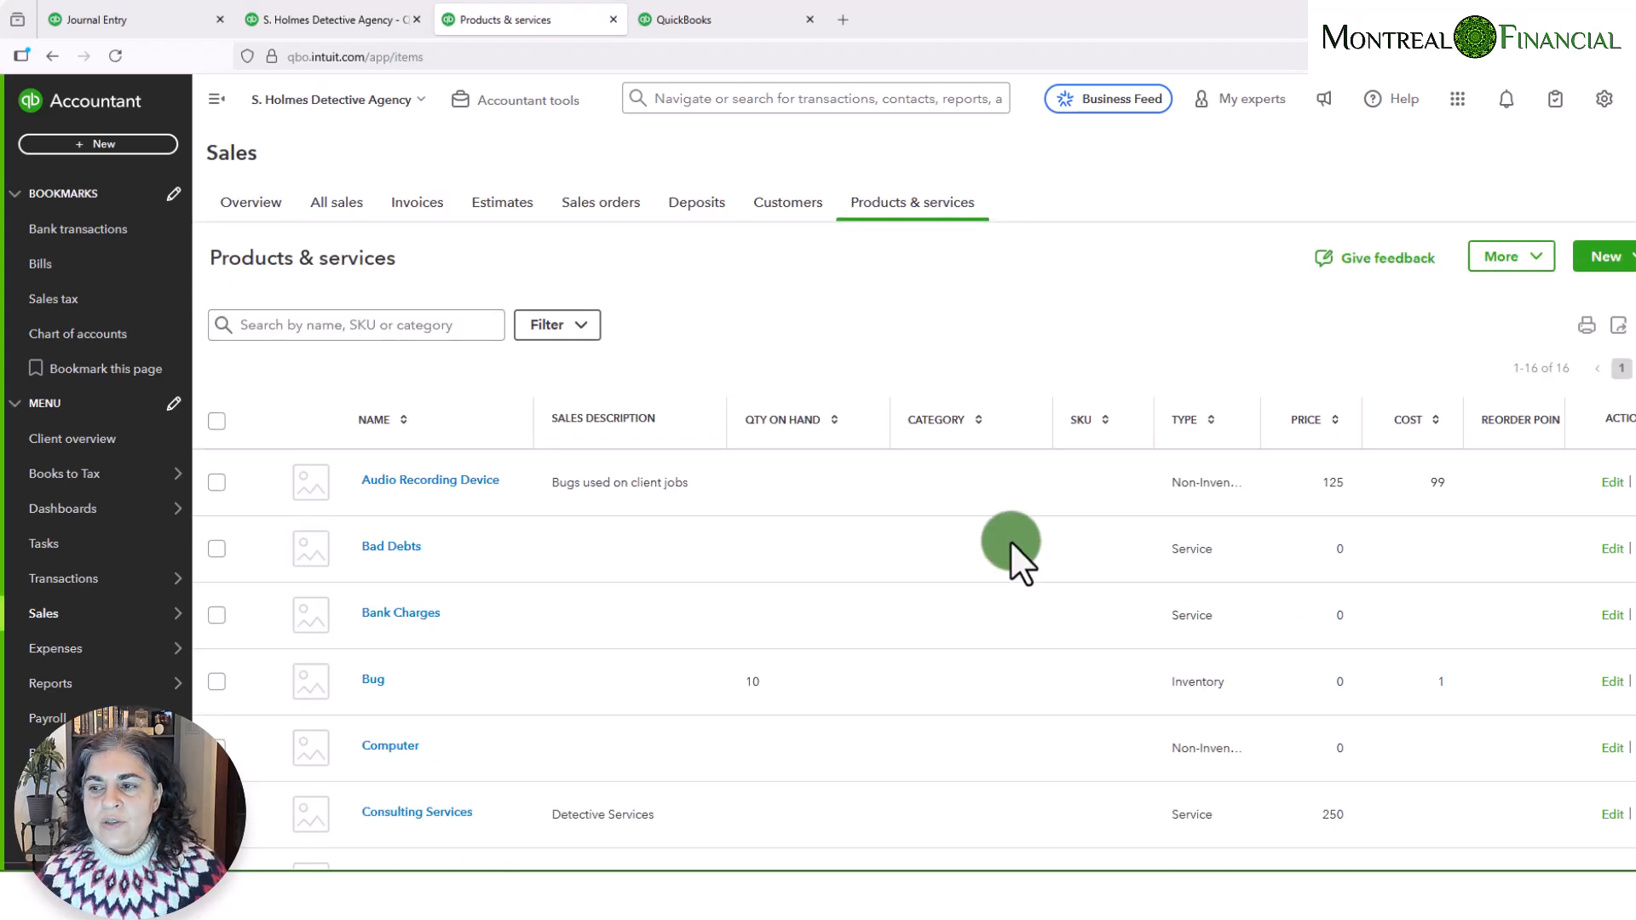
{"action": "left_click", "coordinate": [1609, 257]}
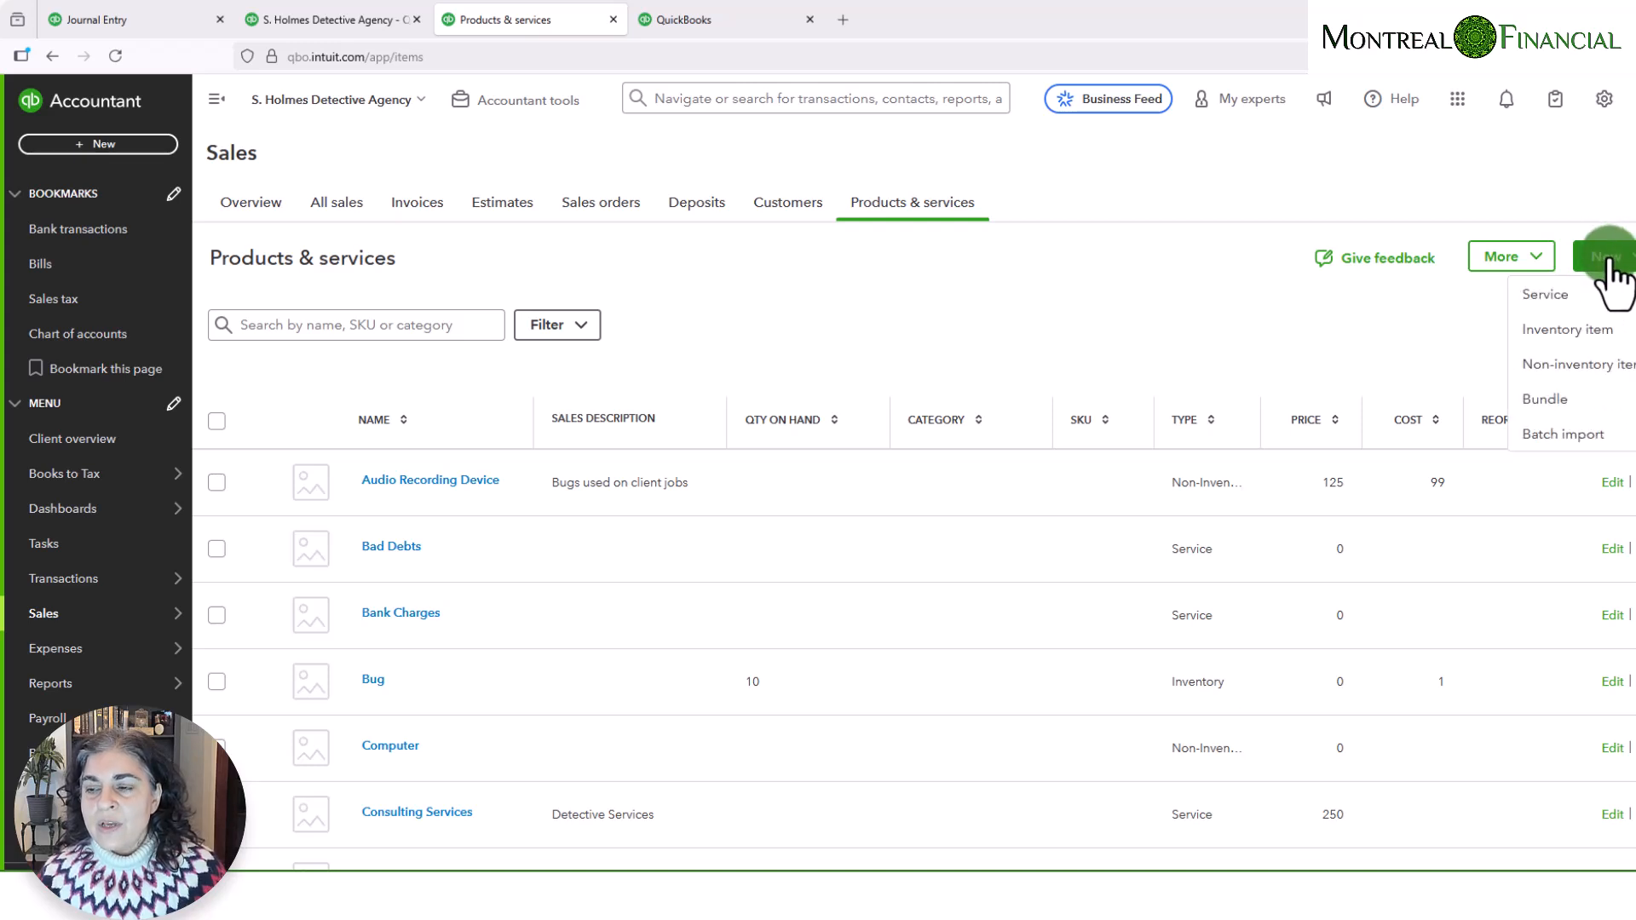
{"action": "left_click", "coordinate": [1586, 331]}
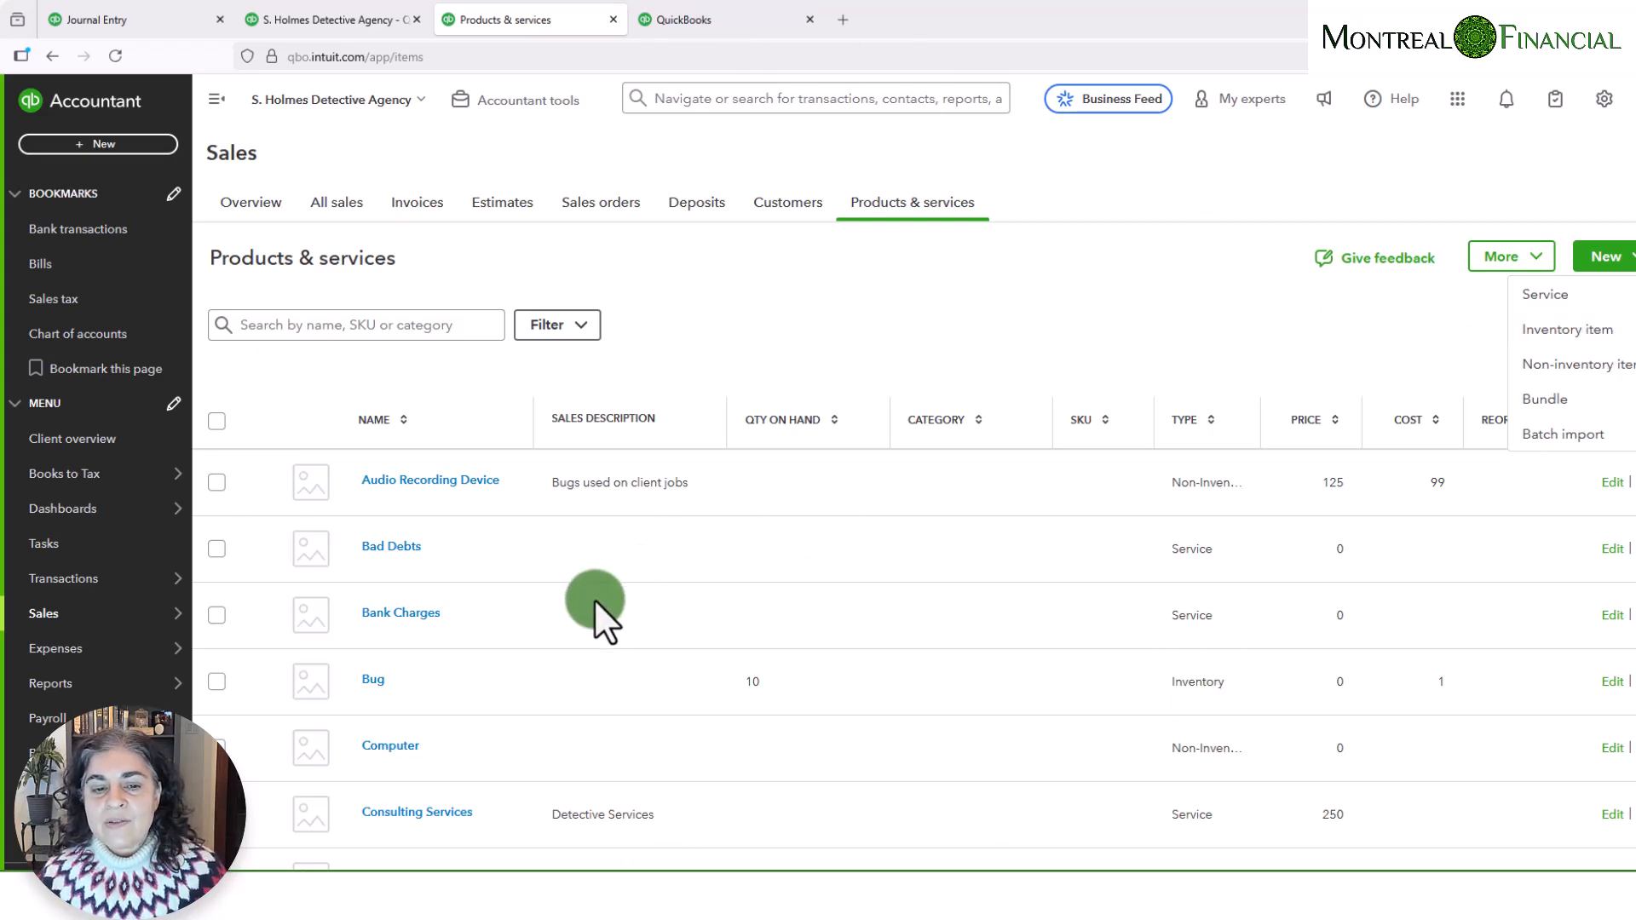
{"action": "left_click", "coordinate": [1570, 332]}
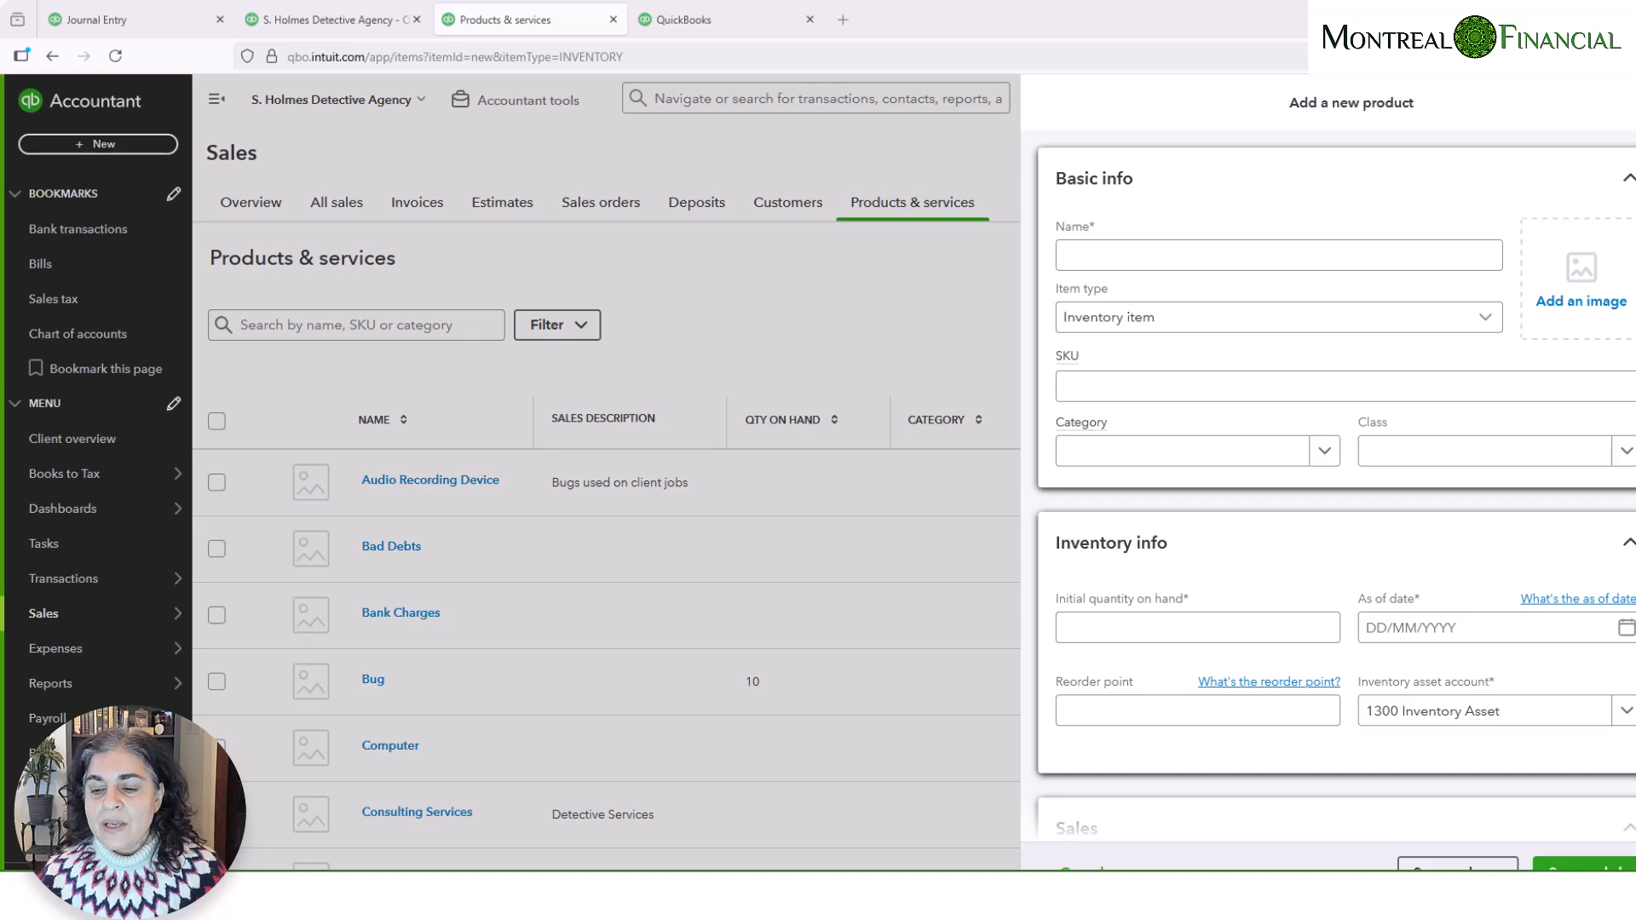
{"action": "mouse_move", "coordinate": [1193, 864]}
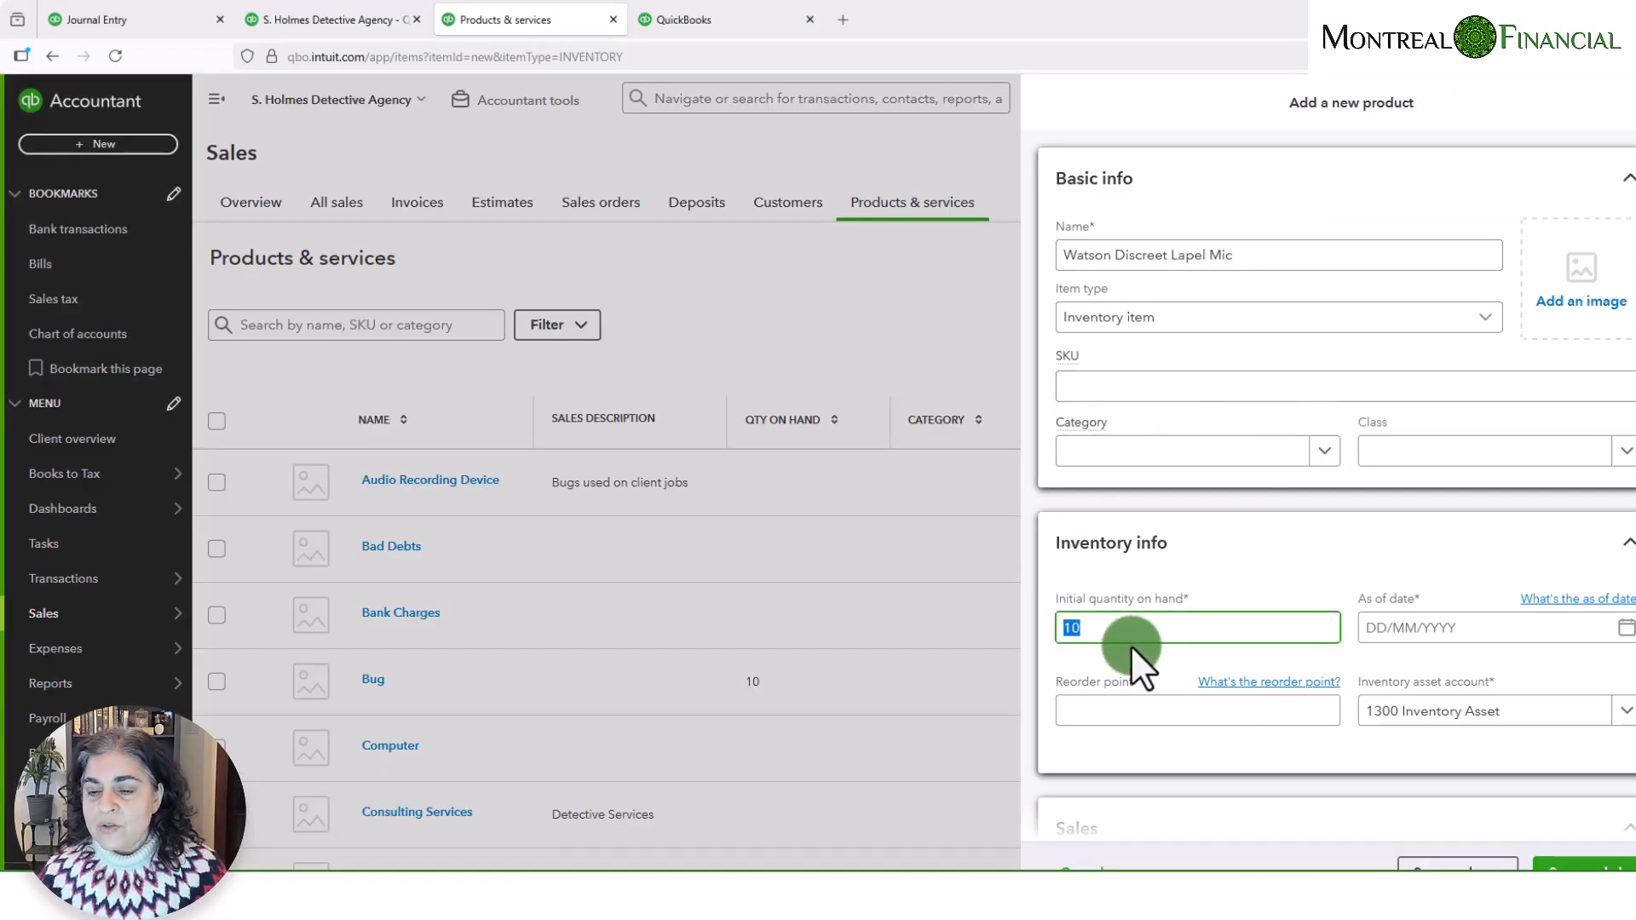
{"action": "type", "text": "20"}
{"action": "key", "text": "Tab"}
- Set the lapel mic's inventory as-of date to 01/01/2025
{"action": "left_click", "coordinate": [1430, 631]}
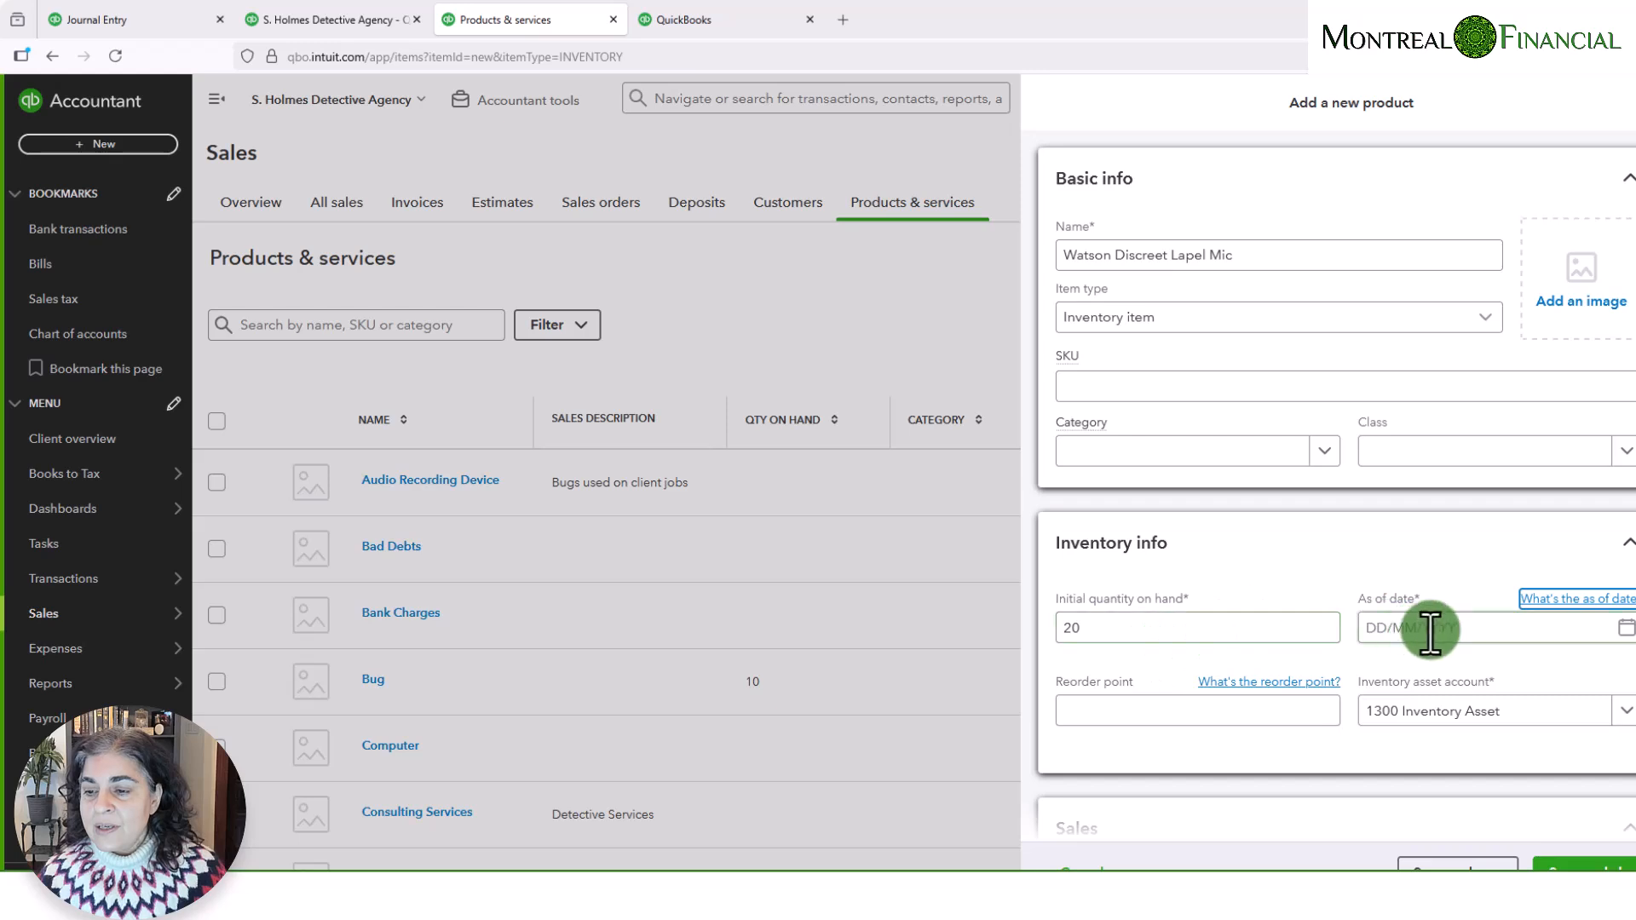
{"action": "left_click", "coordinate": [1618, 628]}
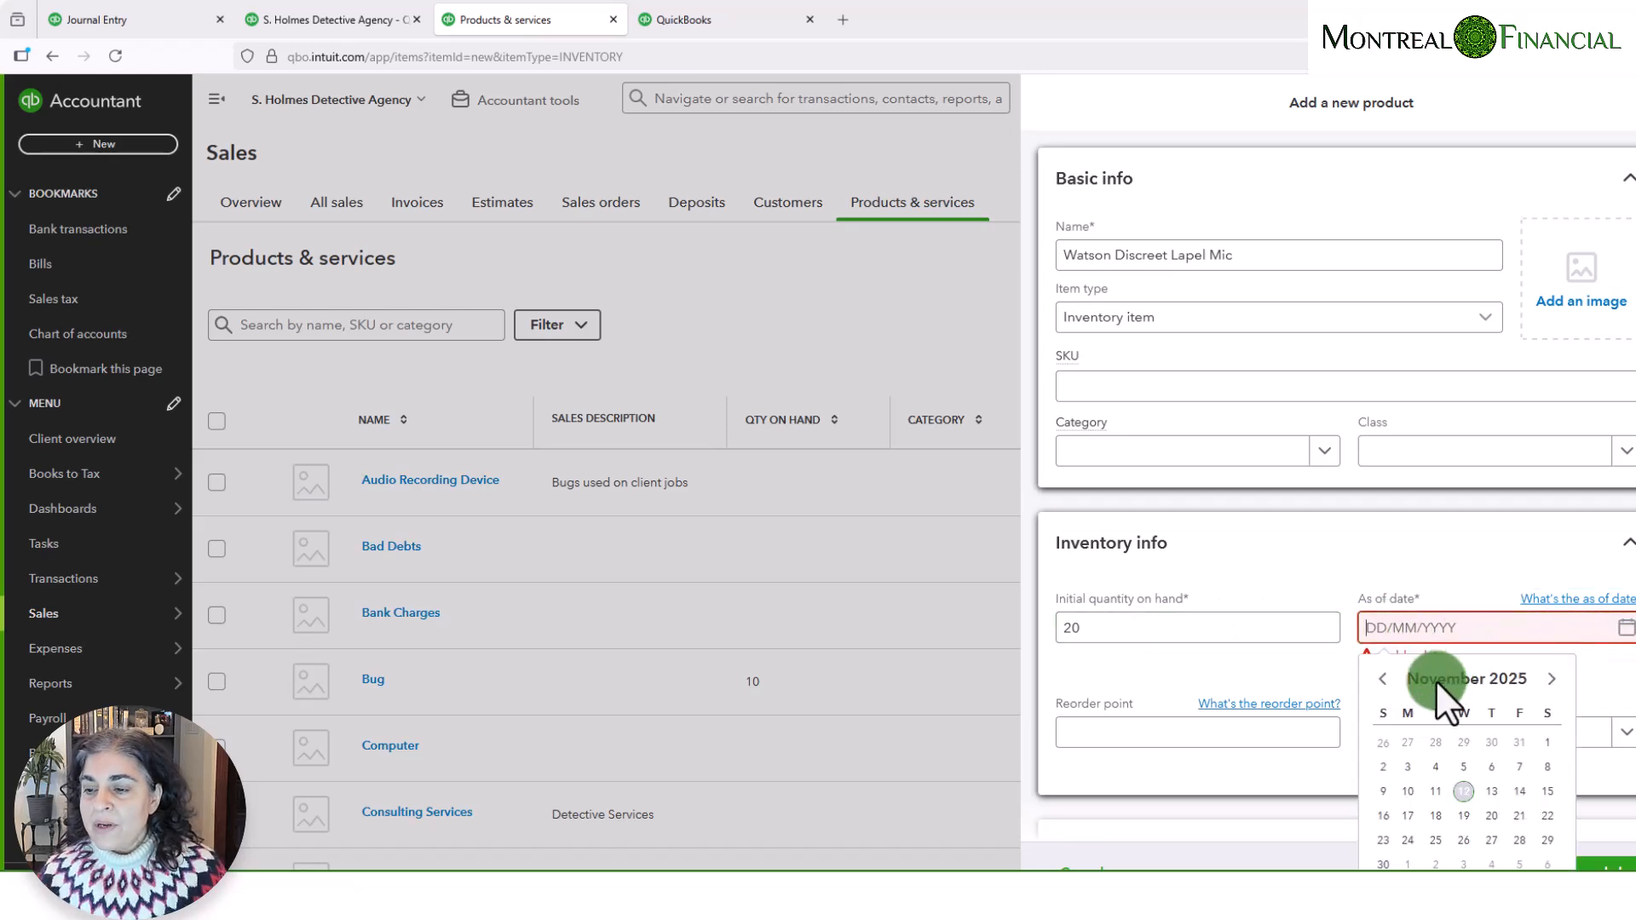
{"action": "left_click", "coordinate": [1382, 679]}
{"action": "left_click", "coordinate": [1382, 679]}
{"action": "left_click", "coordinate": [1381, 679]}
{"action": "left_click", "coordinate": [1381, 680]}
{"action": "left_click", "coordinate": [1381, 679]}
{"action": "left_click", "coordinate": [1381, 679]}
{"action": "left_click", "coordinate": [1381, 679]}
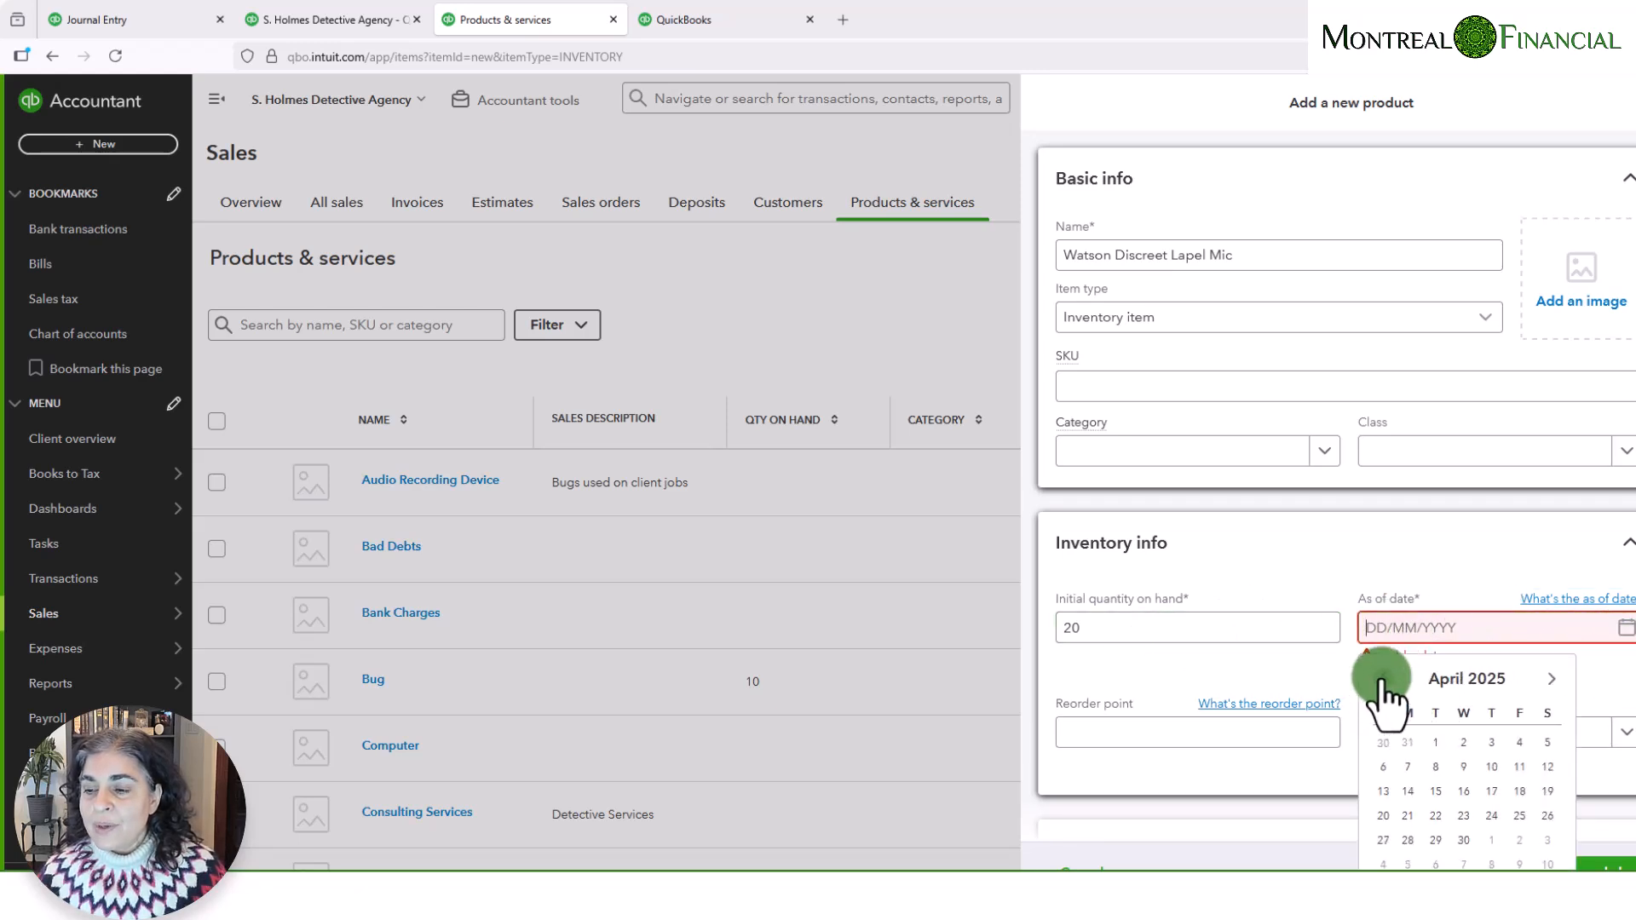
{"action": "left_click", "coordinate": [1382, 679]}
{"action": "left_click", "coordinate": [1382, 679]}
{"action": "left_click", "coordinate": [1381, 680]}
{"action": "left_click", "coordinate": [1464, 742]}
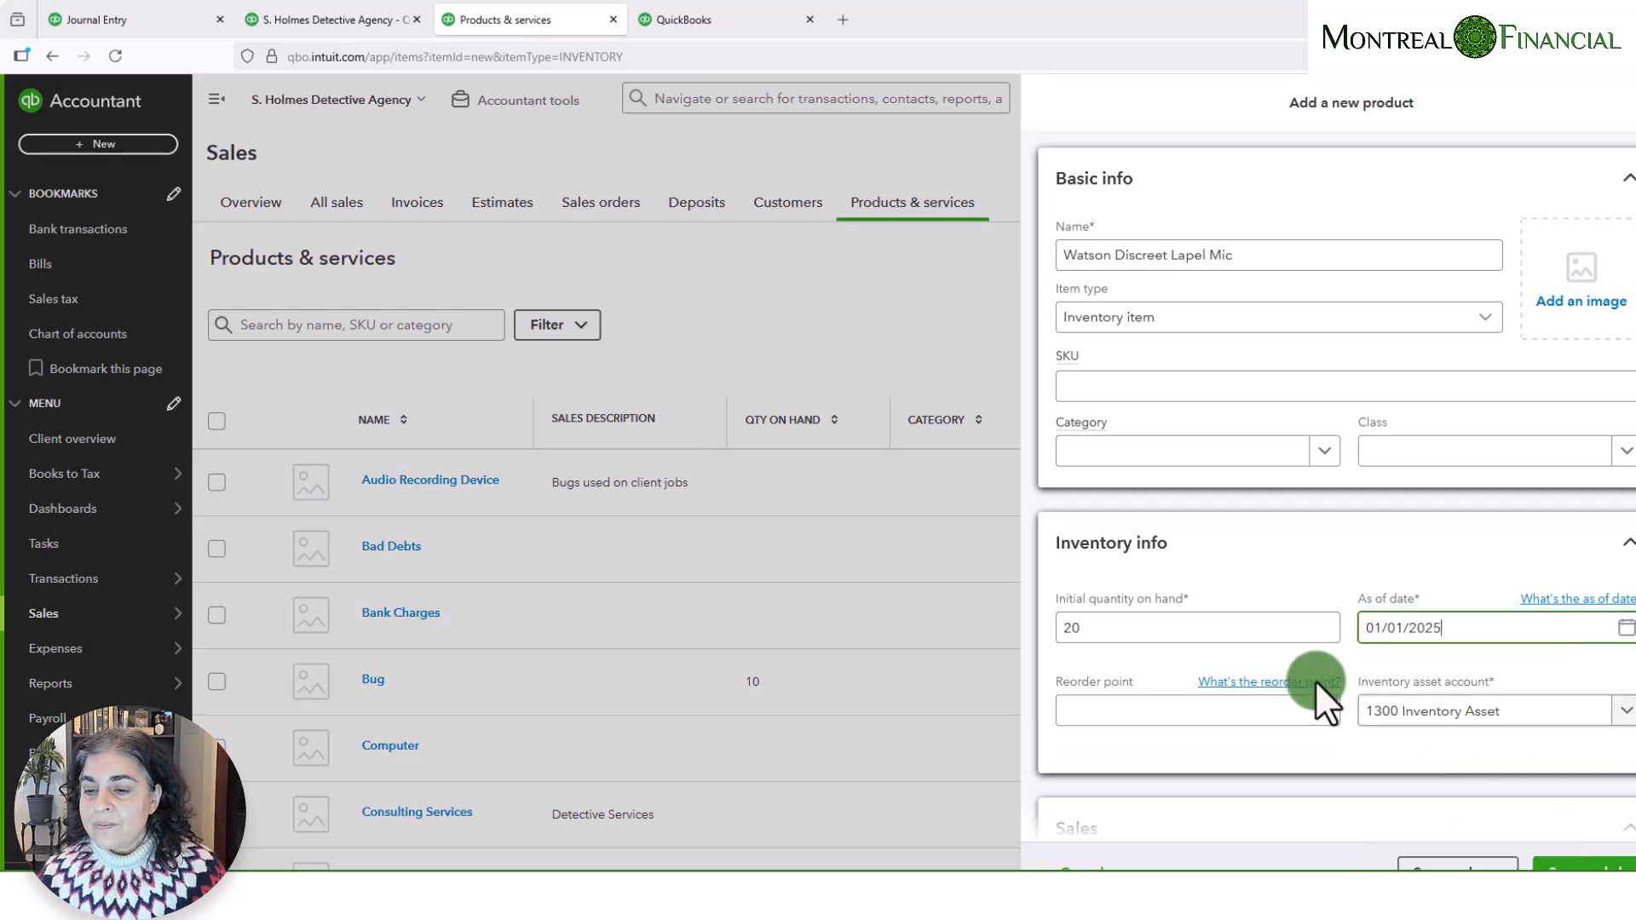
- Set the lapel mic's purchase cost to 30 and save the new product
{"action": "scroll", "coordinate": [1455, 726], "scroll_direction": "down", "scroll_amount": 3}
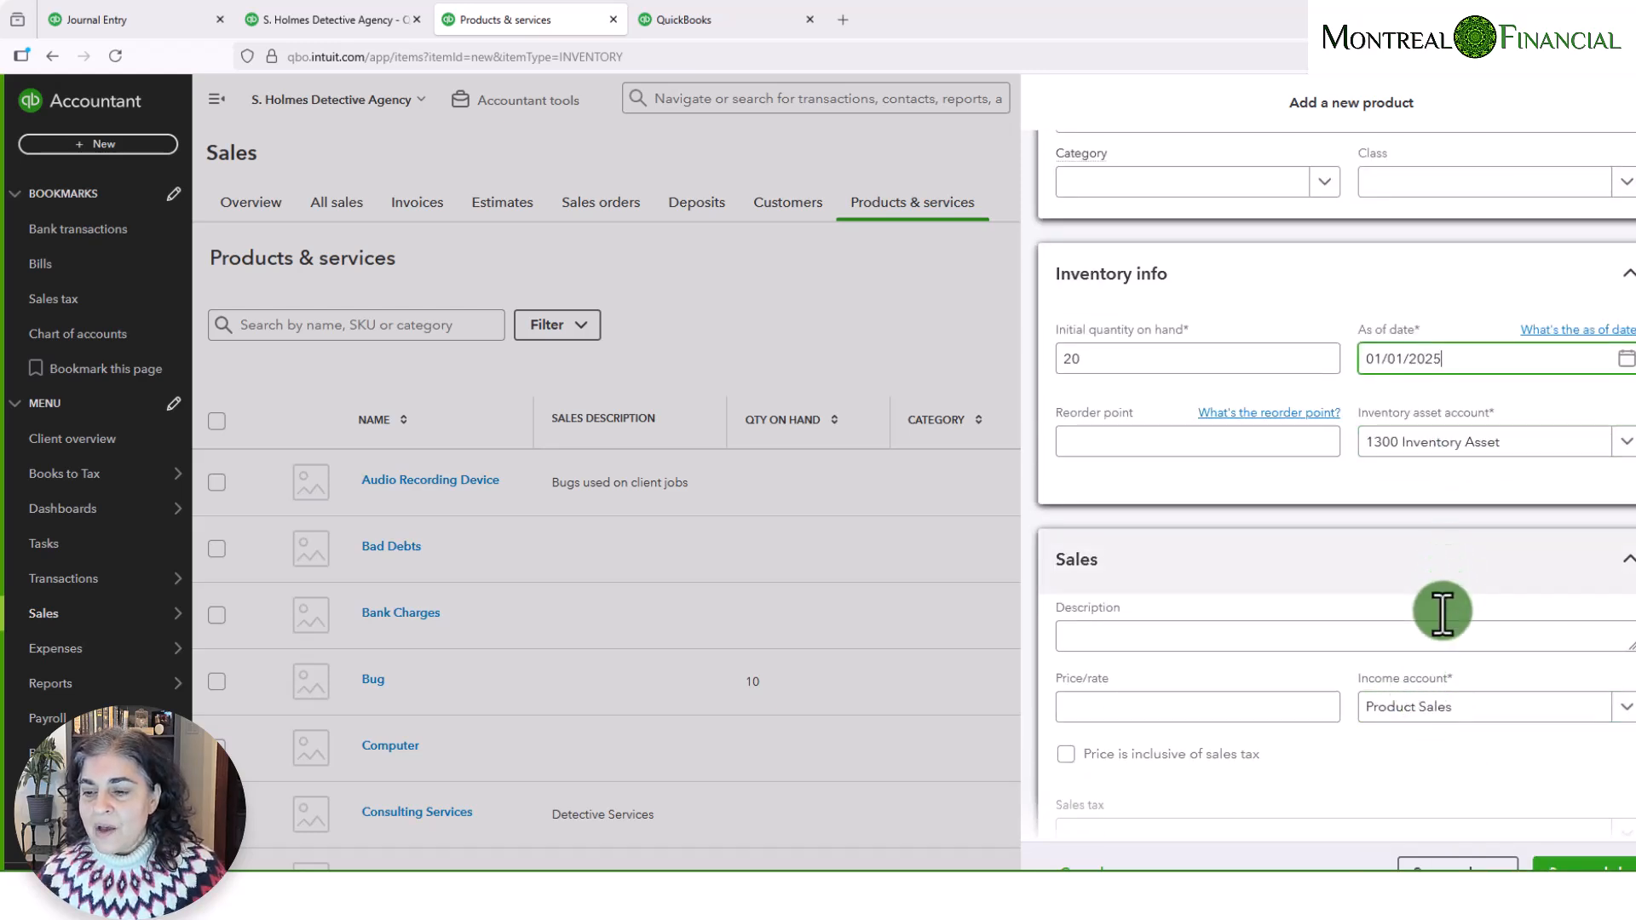
{"action": "scroll", "coordinate": [1443, 610], "scroll_direction": "down", "scroll_amount": 3}
{"action": "scroll", "coordinate": [1431, 596], "scroll_direction": "down", "scroll_amount": 3}
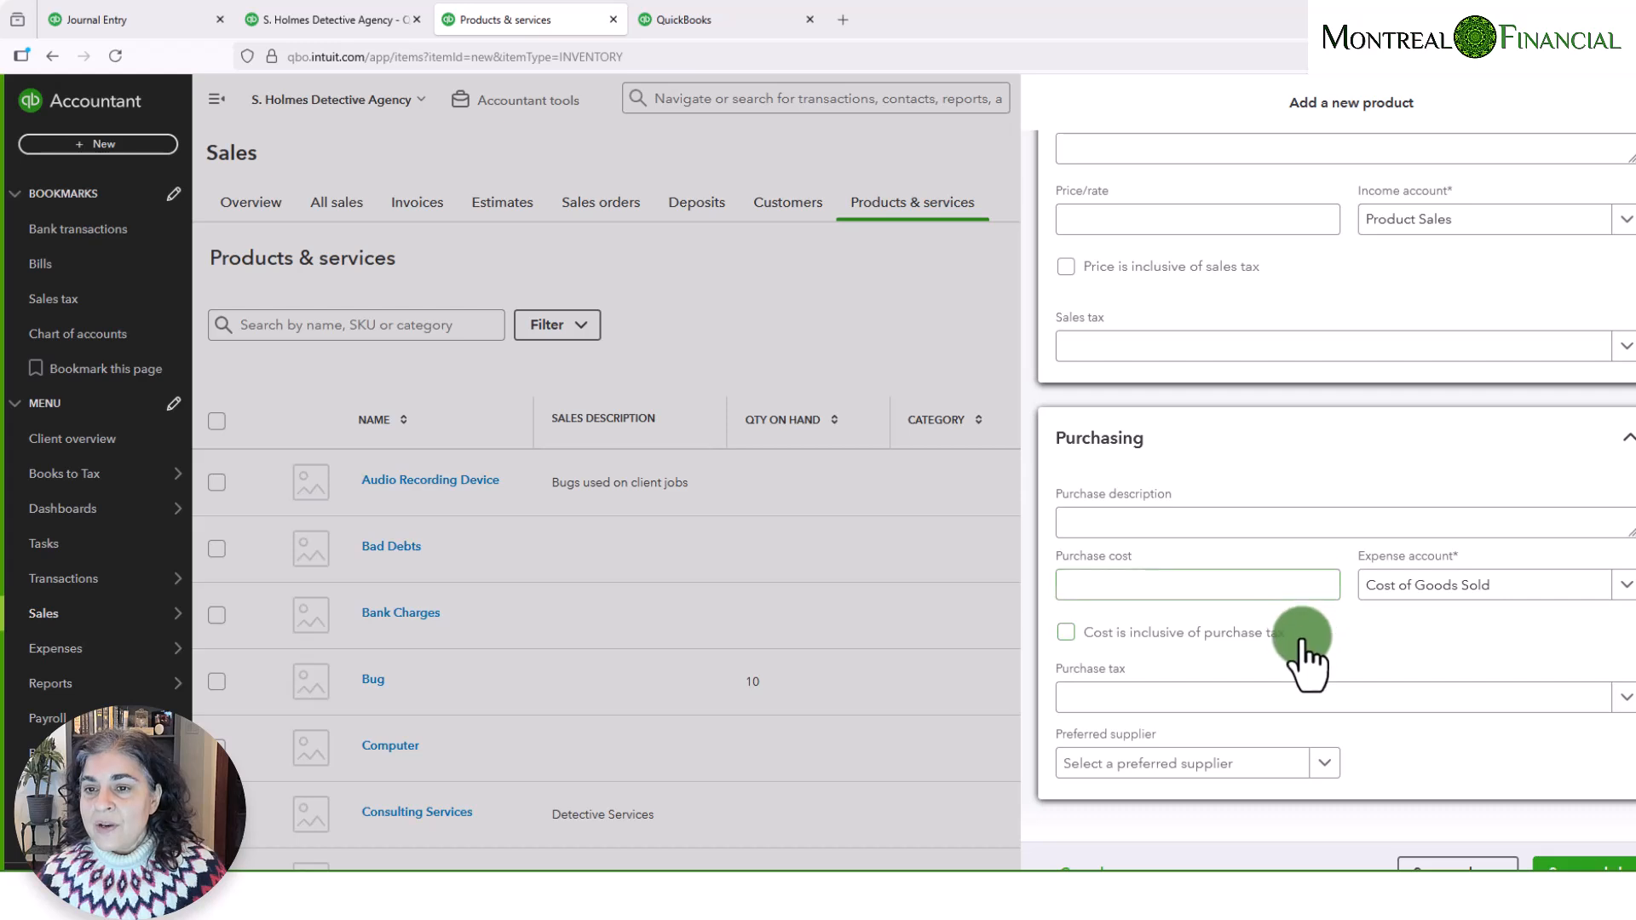
{"action": "left_click", "coordinate": [1116, 580]}
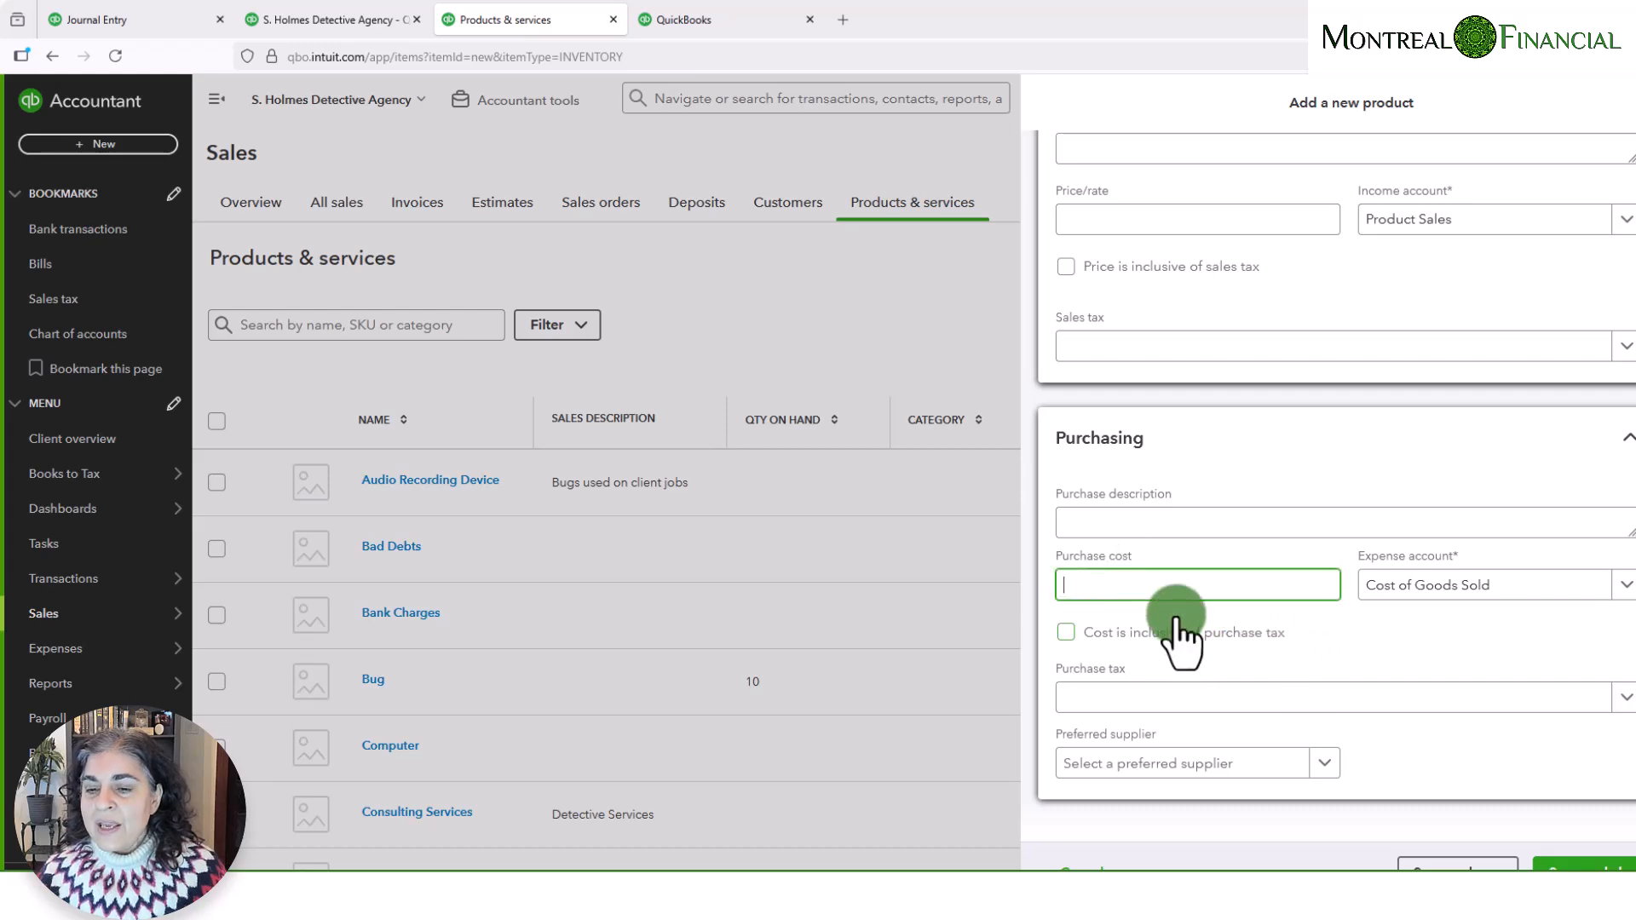
{"action": "scroll", "coordinate": [1185, 570], "scroll_direction": "up", "scroll_amount": 2}
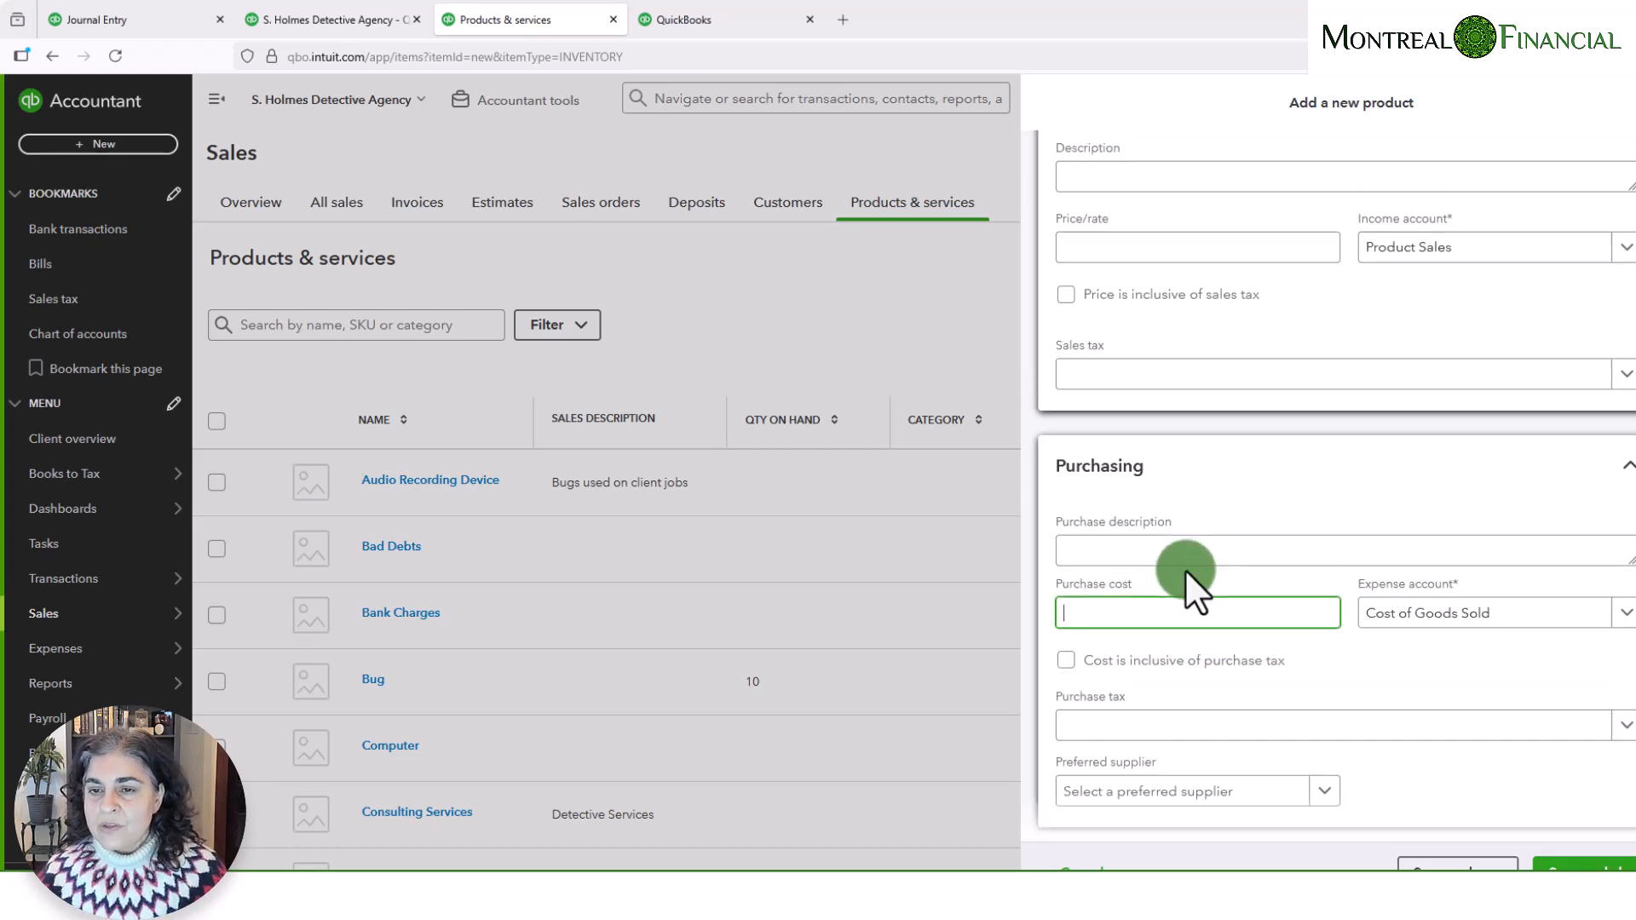
{"action": "scroll", "coordinate": [1185, 571], "scroll_direction": "down", "scroll_amount": 2}
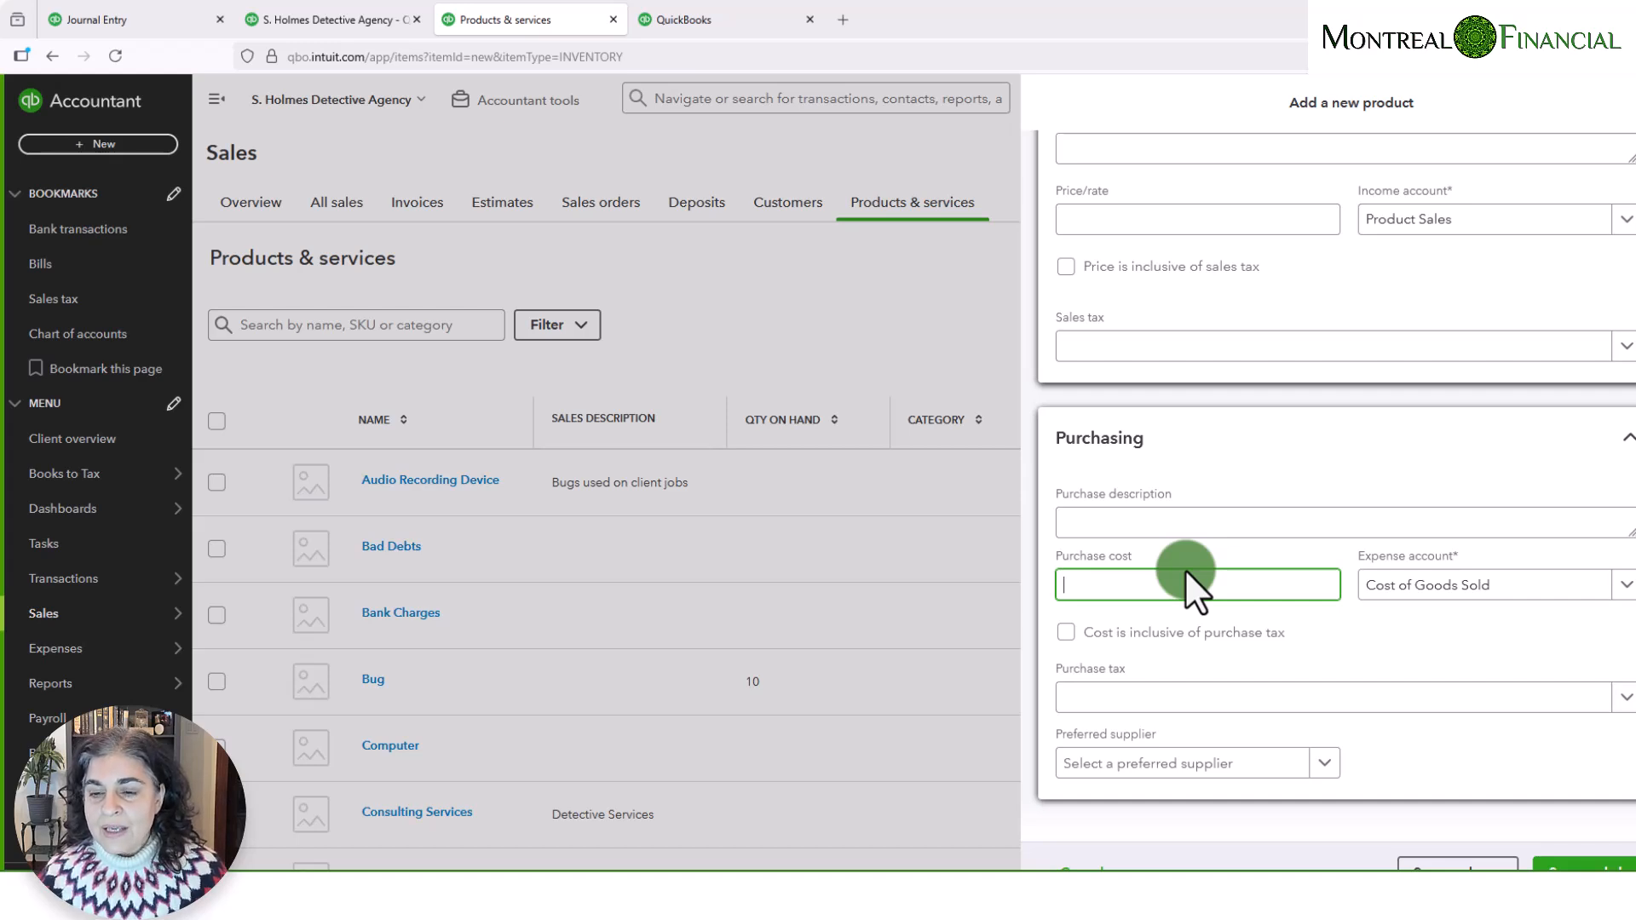
{"action": "type", "text": "30"}
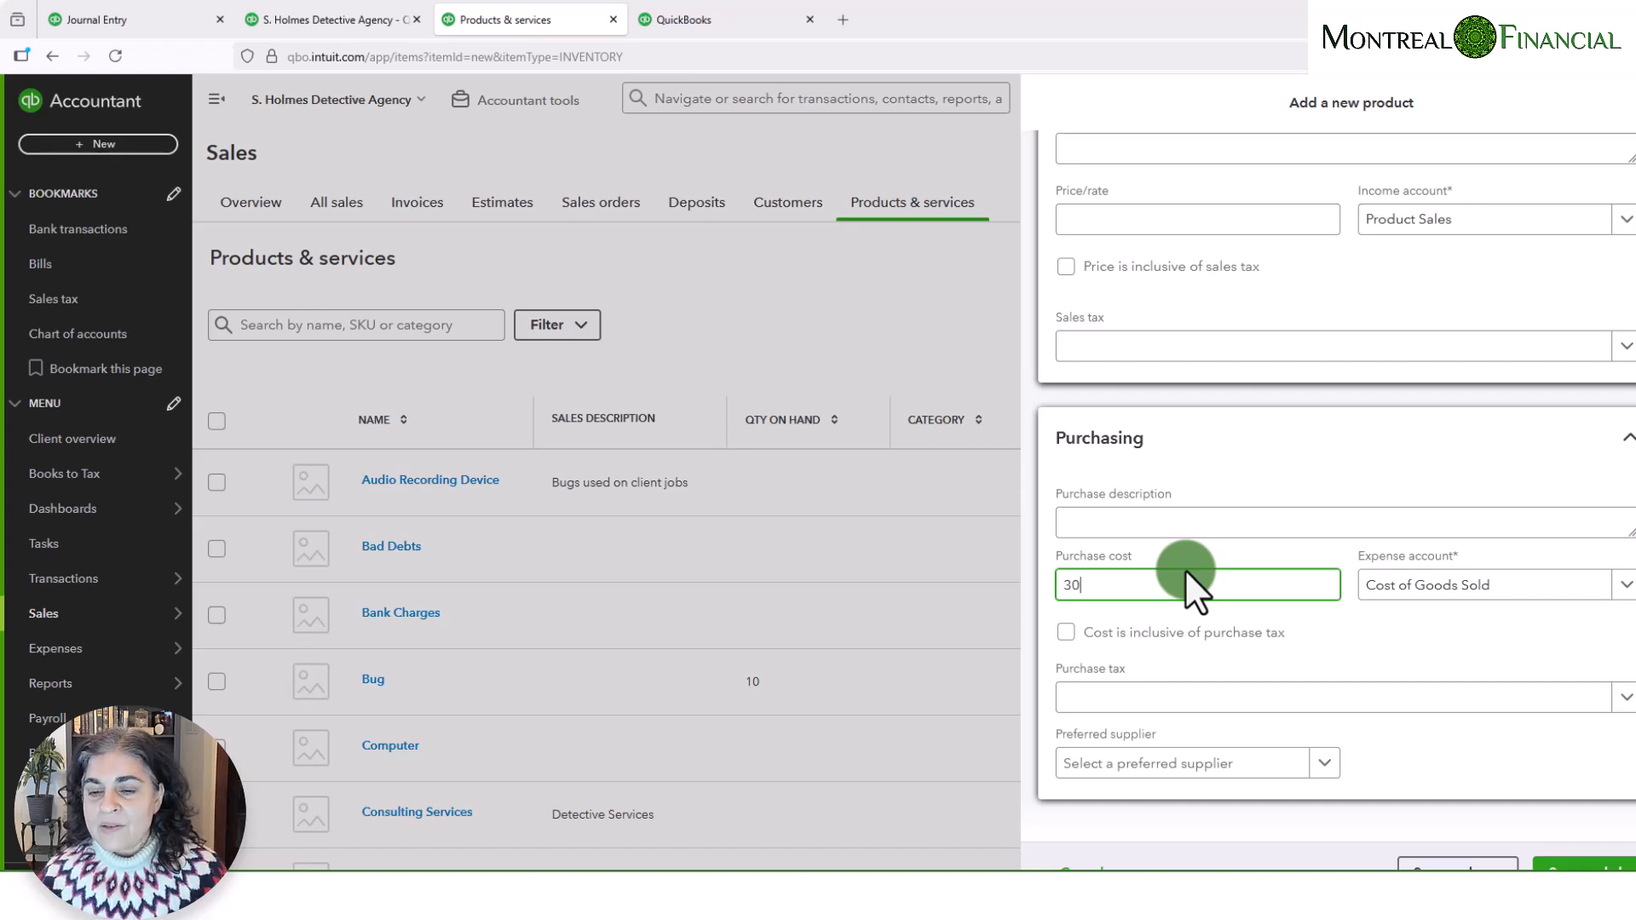
{"action": "left_click", "coordinate": [1587, 866]}
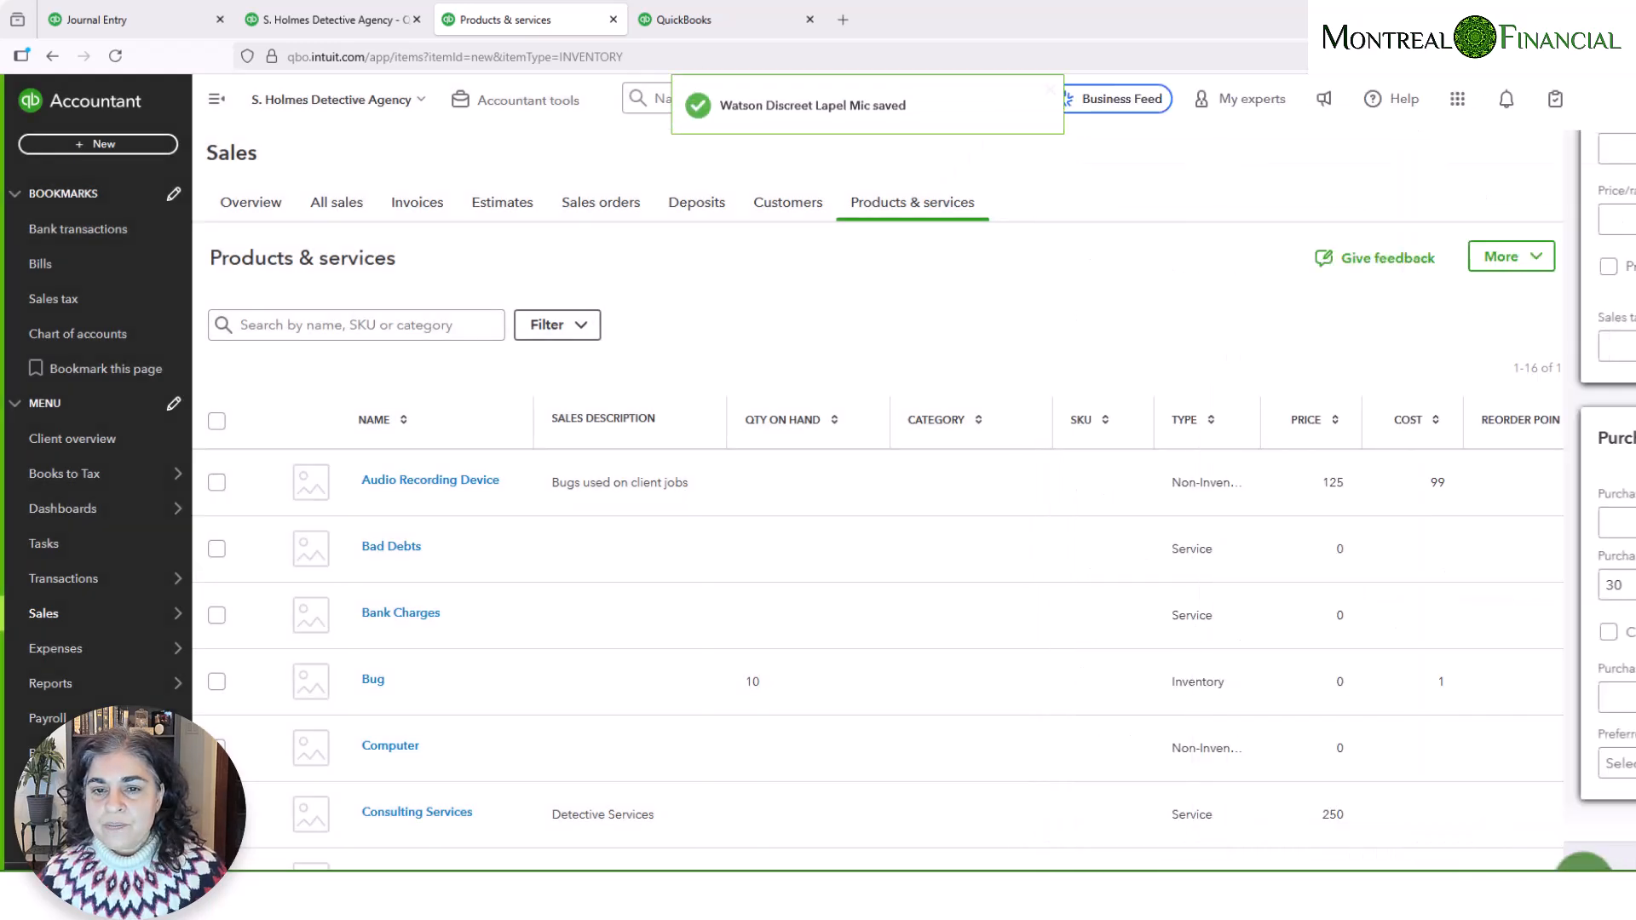
- Reopen the Balance Sheet from the standard reports and check the 1300 Inventory Asset and Opening Balance Equity balances
{"action": "left_click", "coordinate": [362, 21]}
{"action": "mouse_move", "coordinate": [102, 683]}
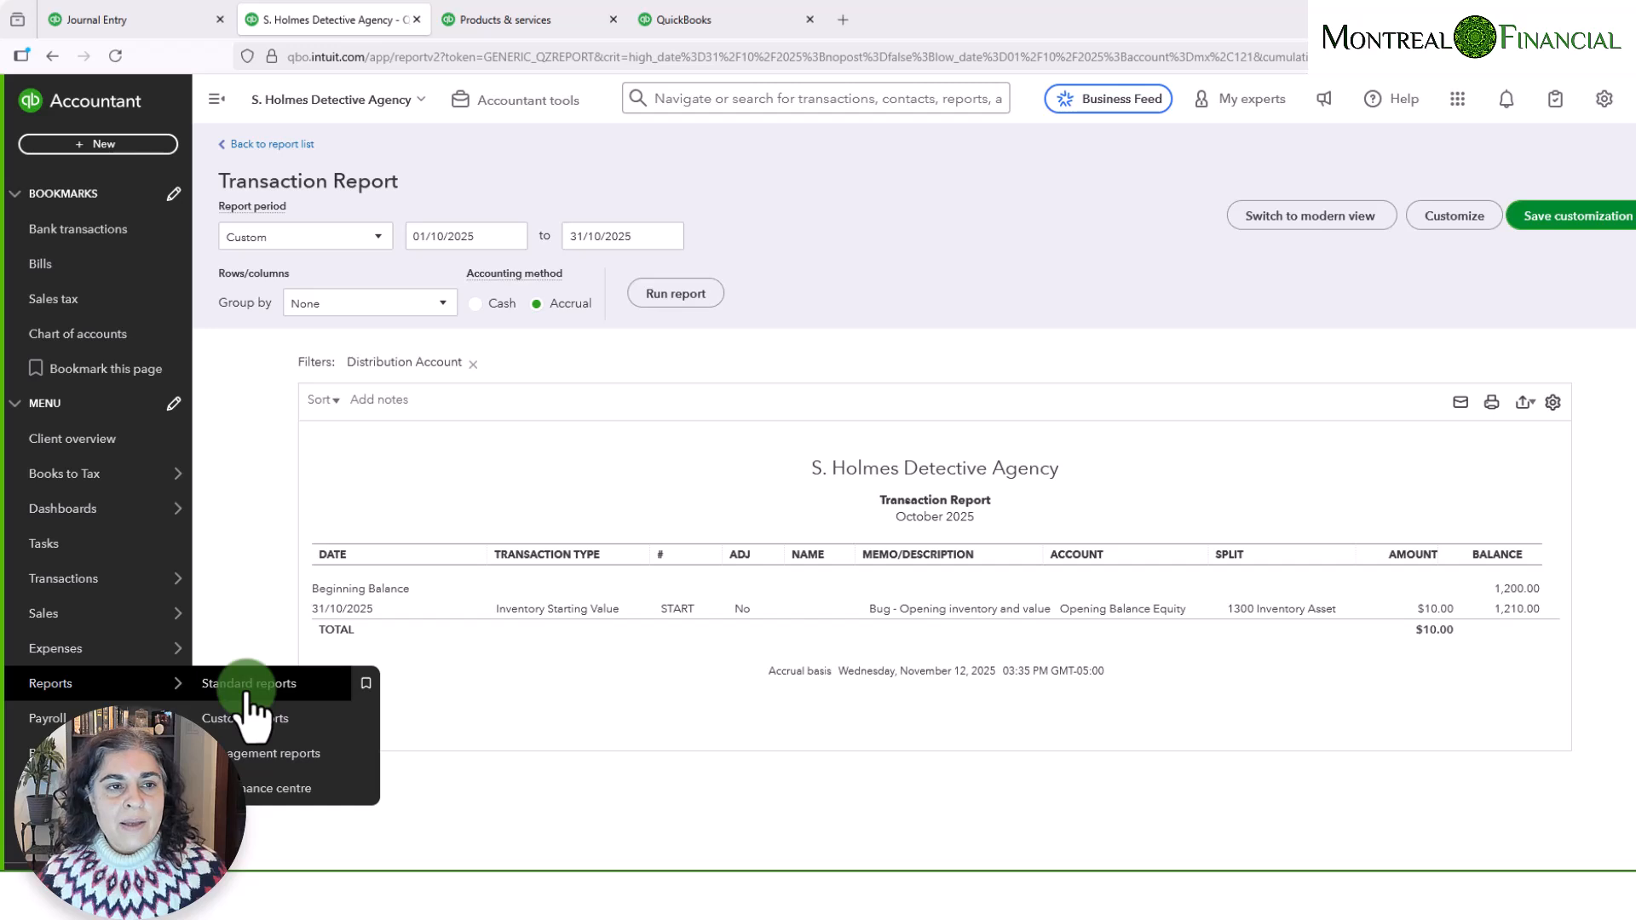
{"action": "left_click", "coordinate": [249, 684]}
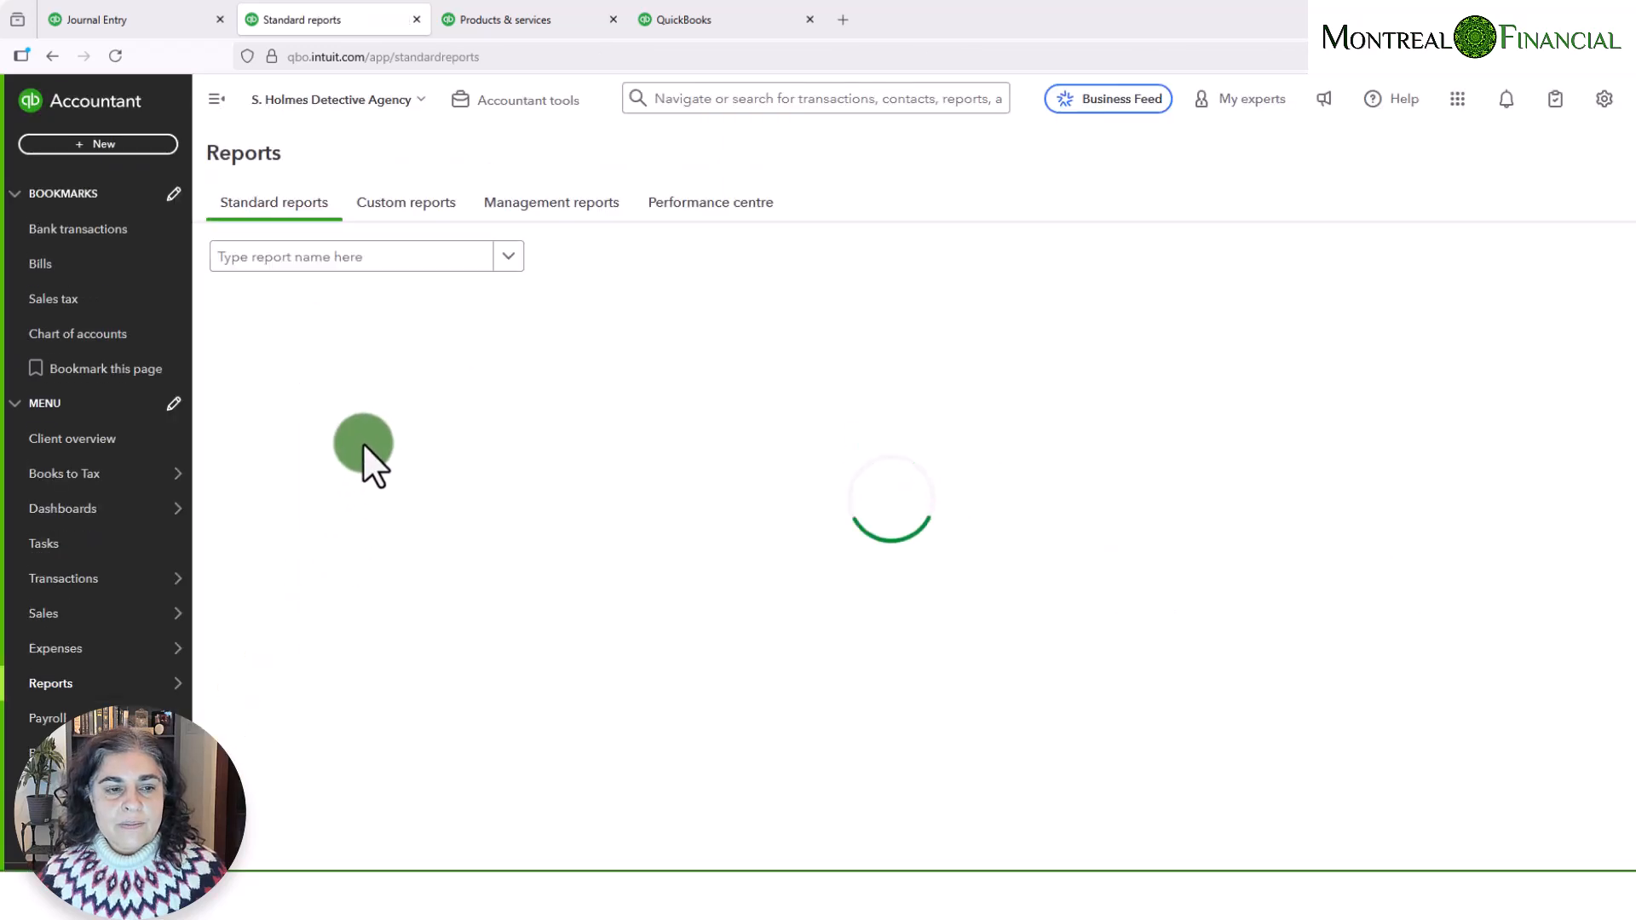
{"action": "left_click", "coordinate": [292, 388]}
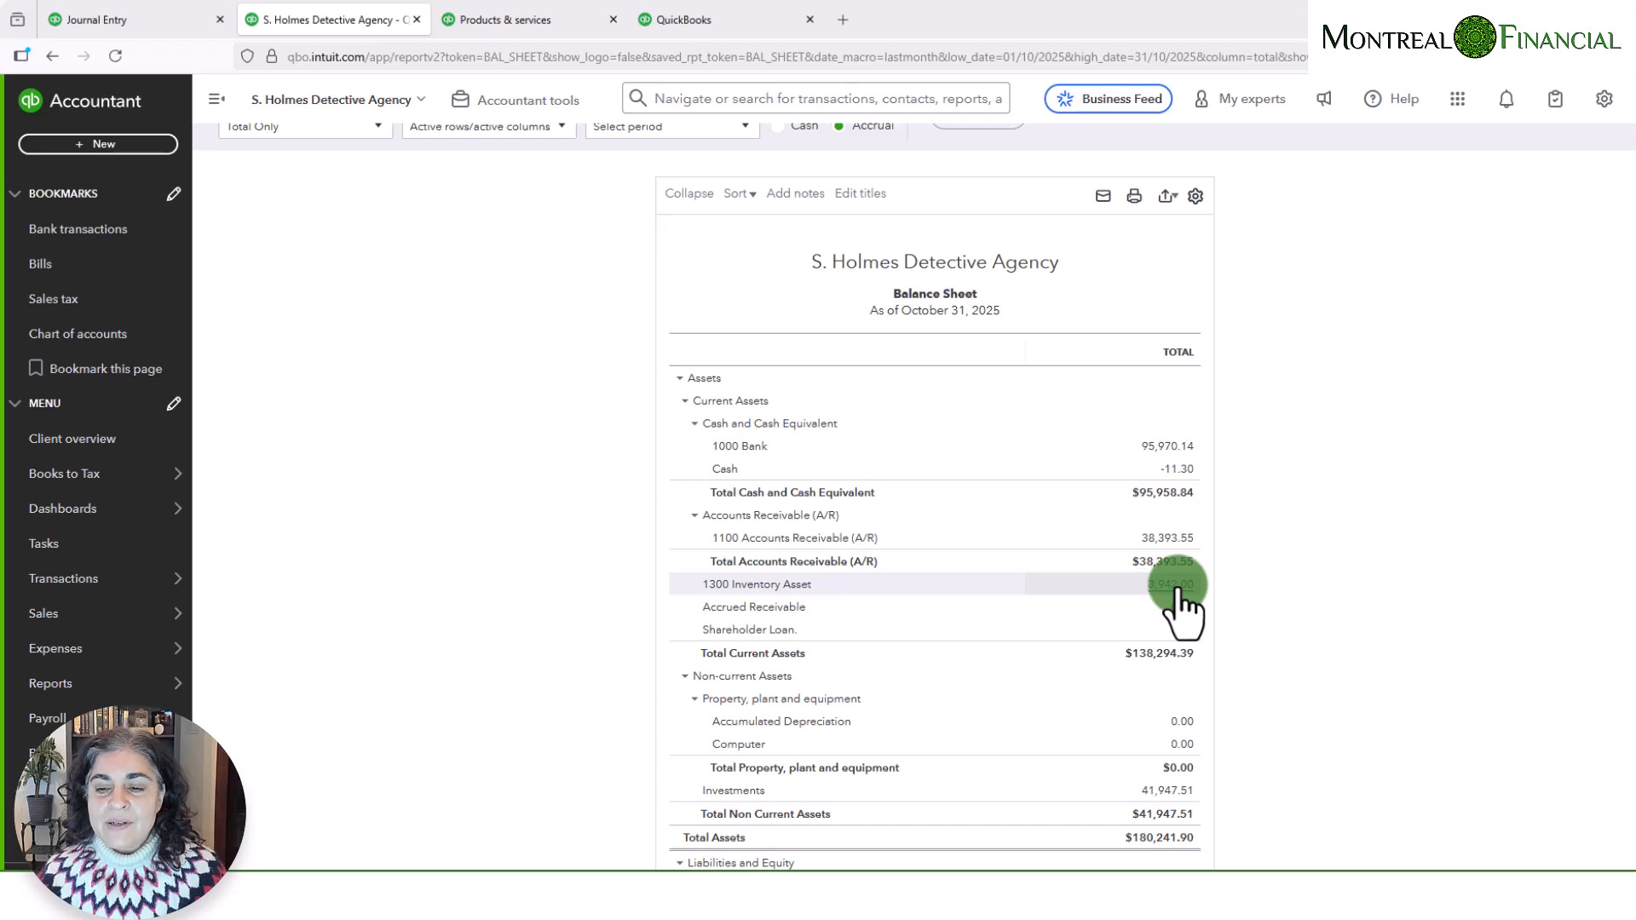
{"action": "scroll", "coordinate": [1296, 626], "scroll_direction": "down", "scroll_amount": 7}
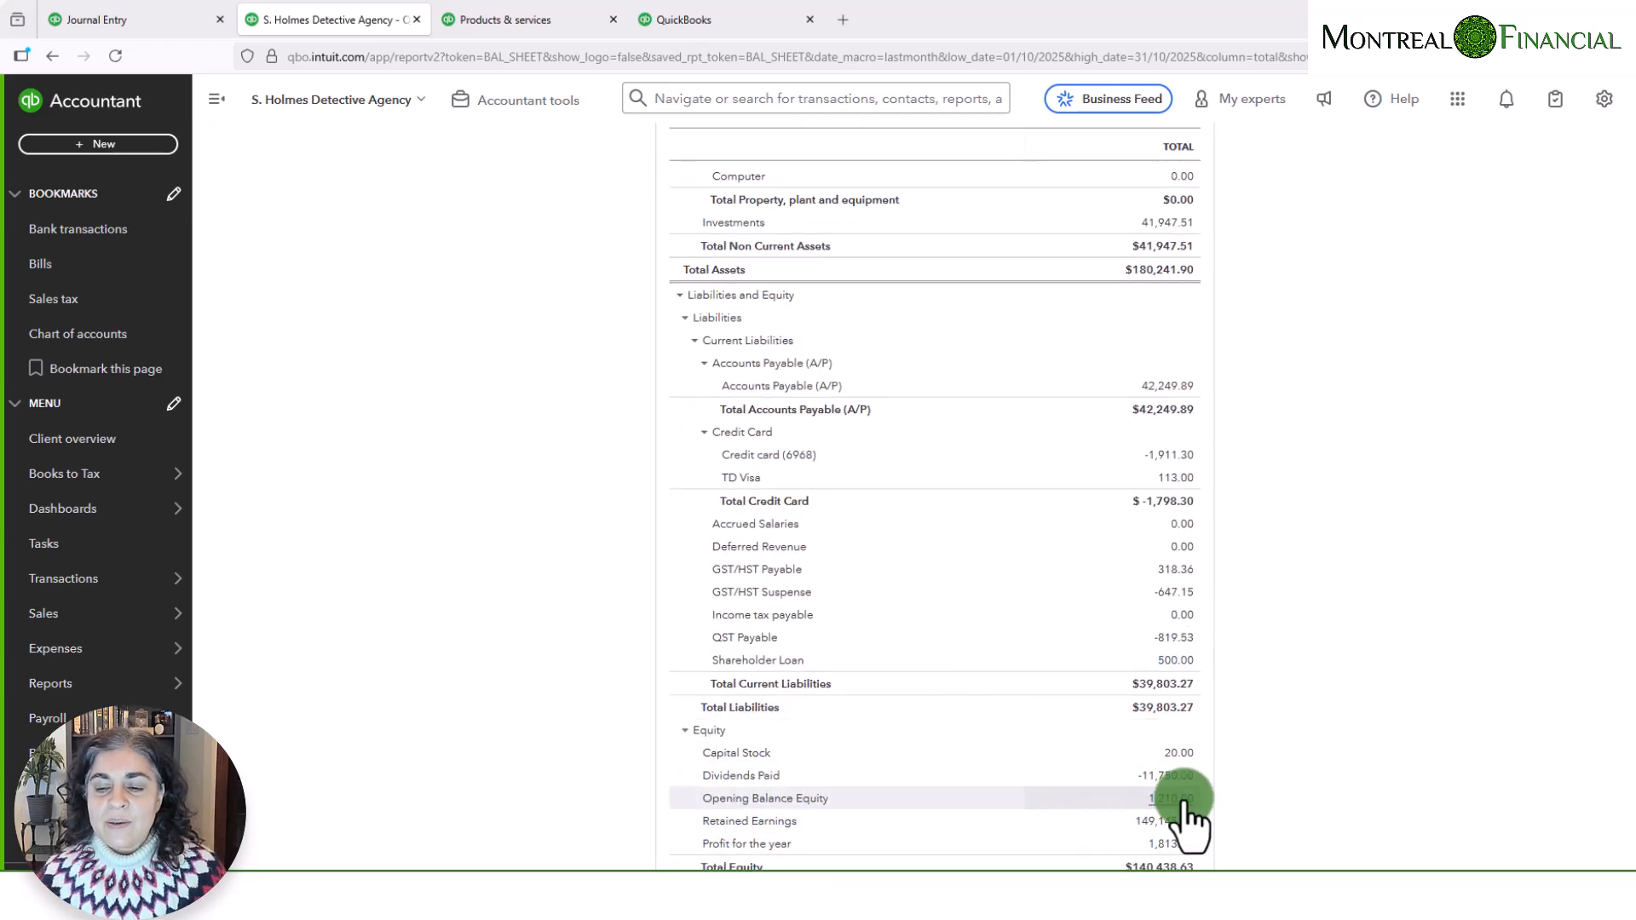
{"action": "scroll", "coordinate": [1302, 769], "scroll_direction": "up", "scroll_amount": 5}
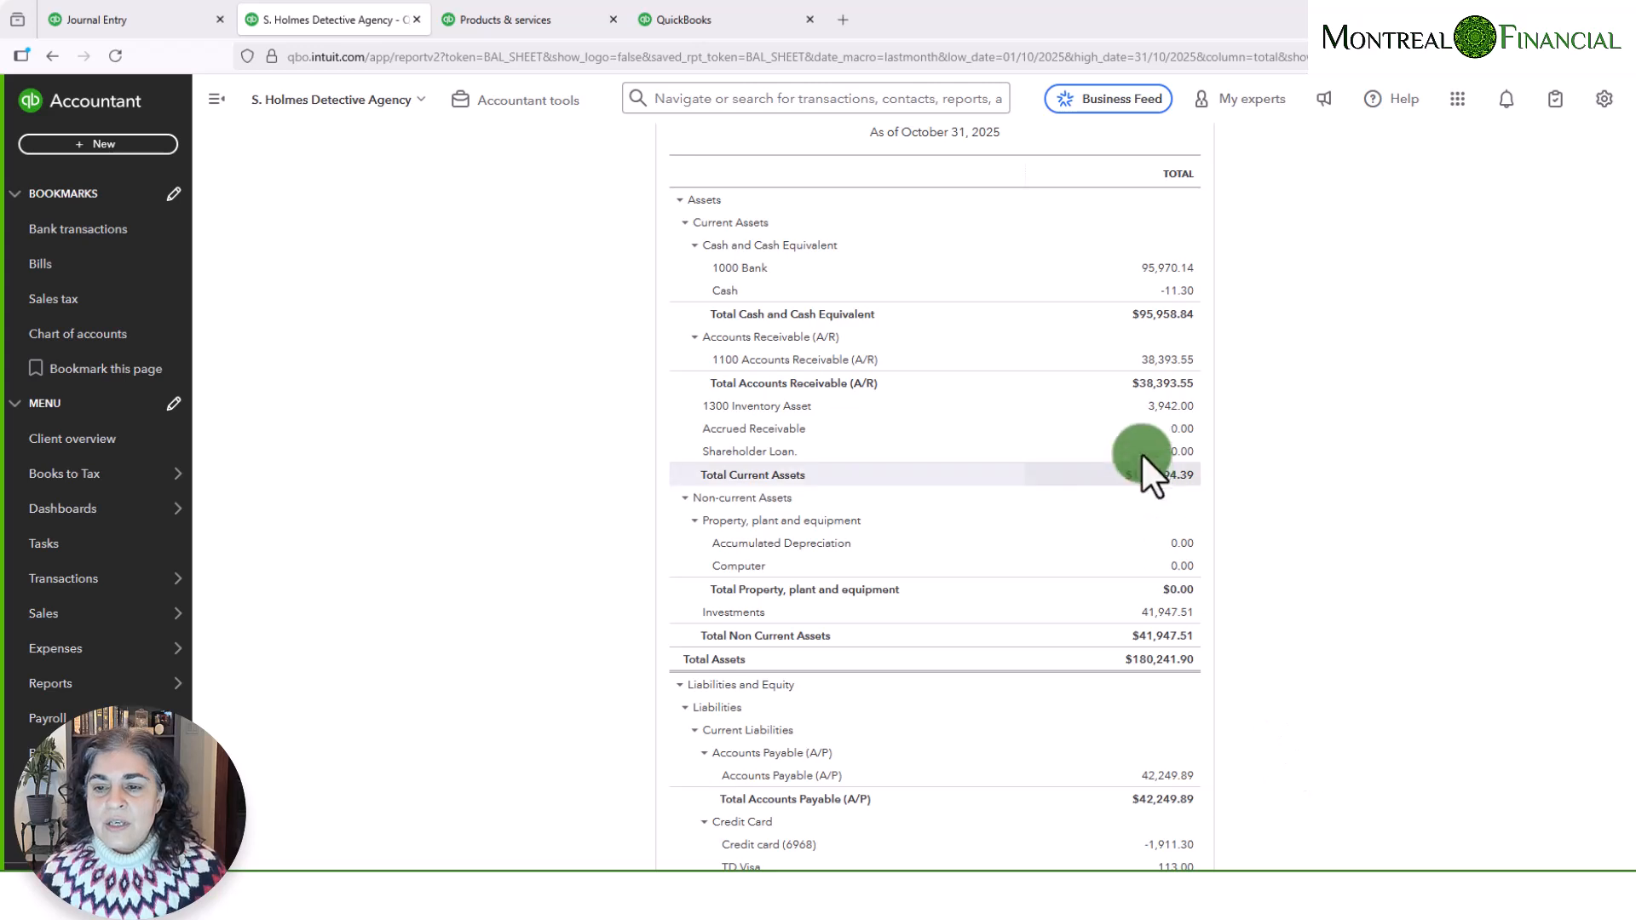
- Show the transactions behind 1300 Inventory Asset for All Dates and compare the journal entry with the inventory starting values
{"action": "left_click", "coordinate": [1169, 407]}
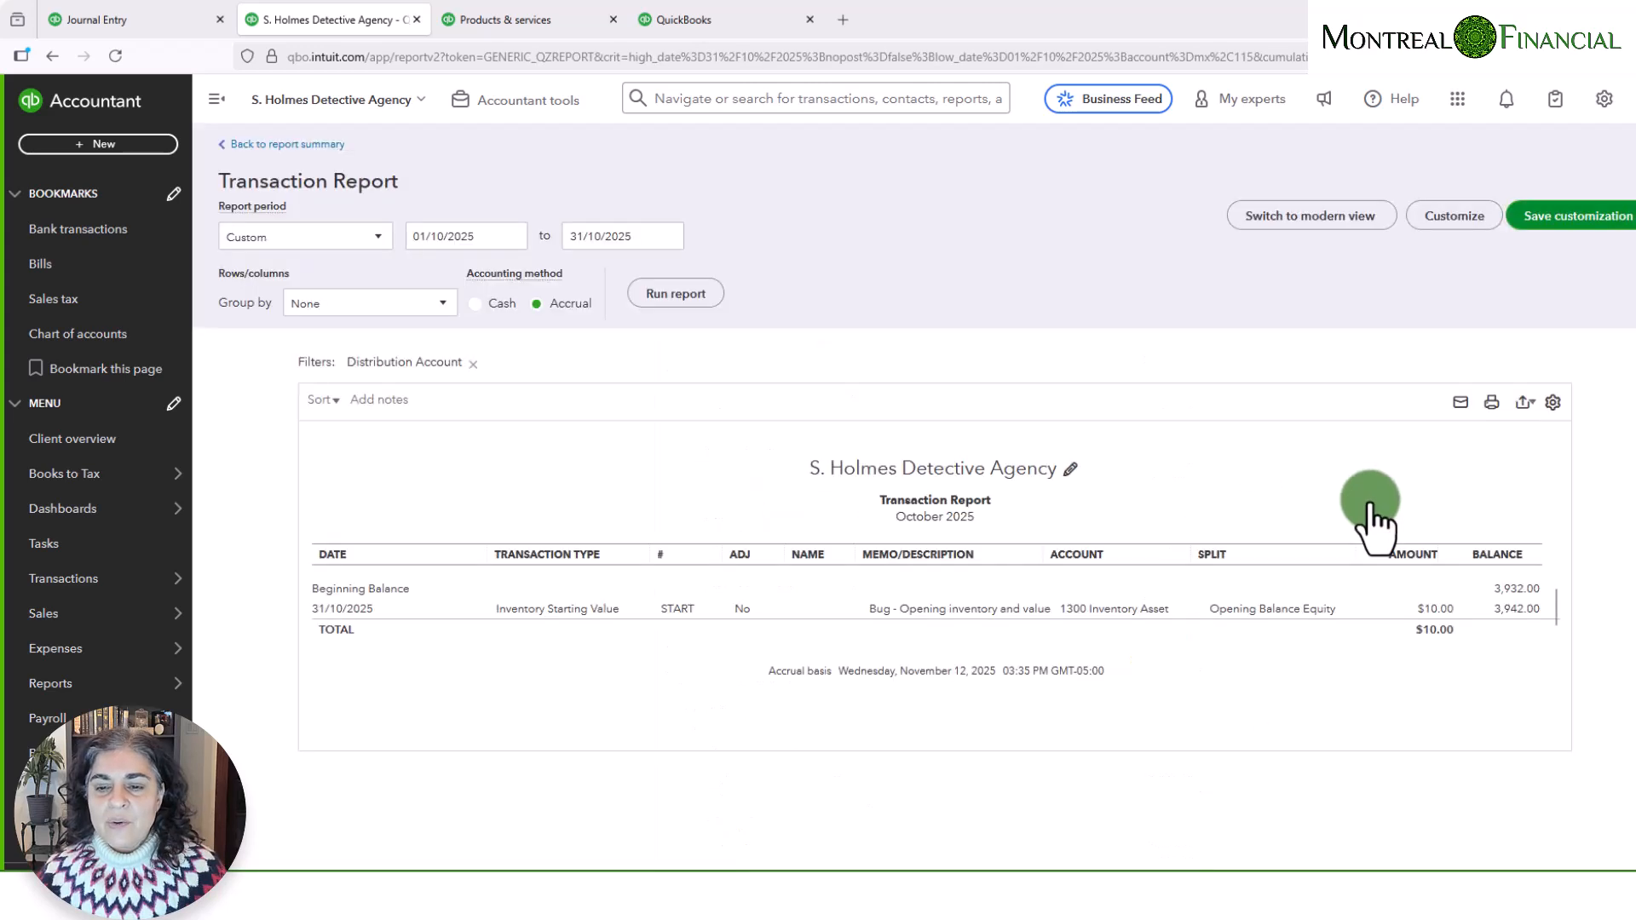
{"action": "left_click", "coordinate": [321, 243]}
{"action": "left_click", "coordinate": [285, 266]}
{"action": "left_click", "coordinate": [634, 304]}
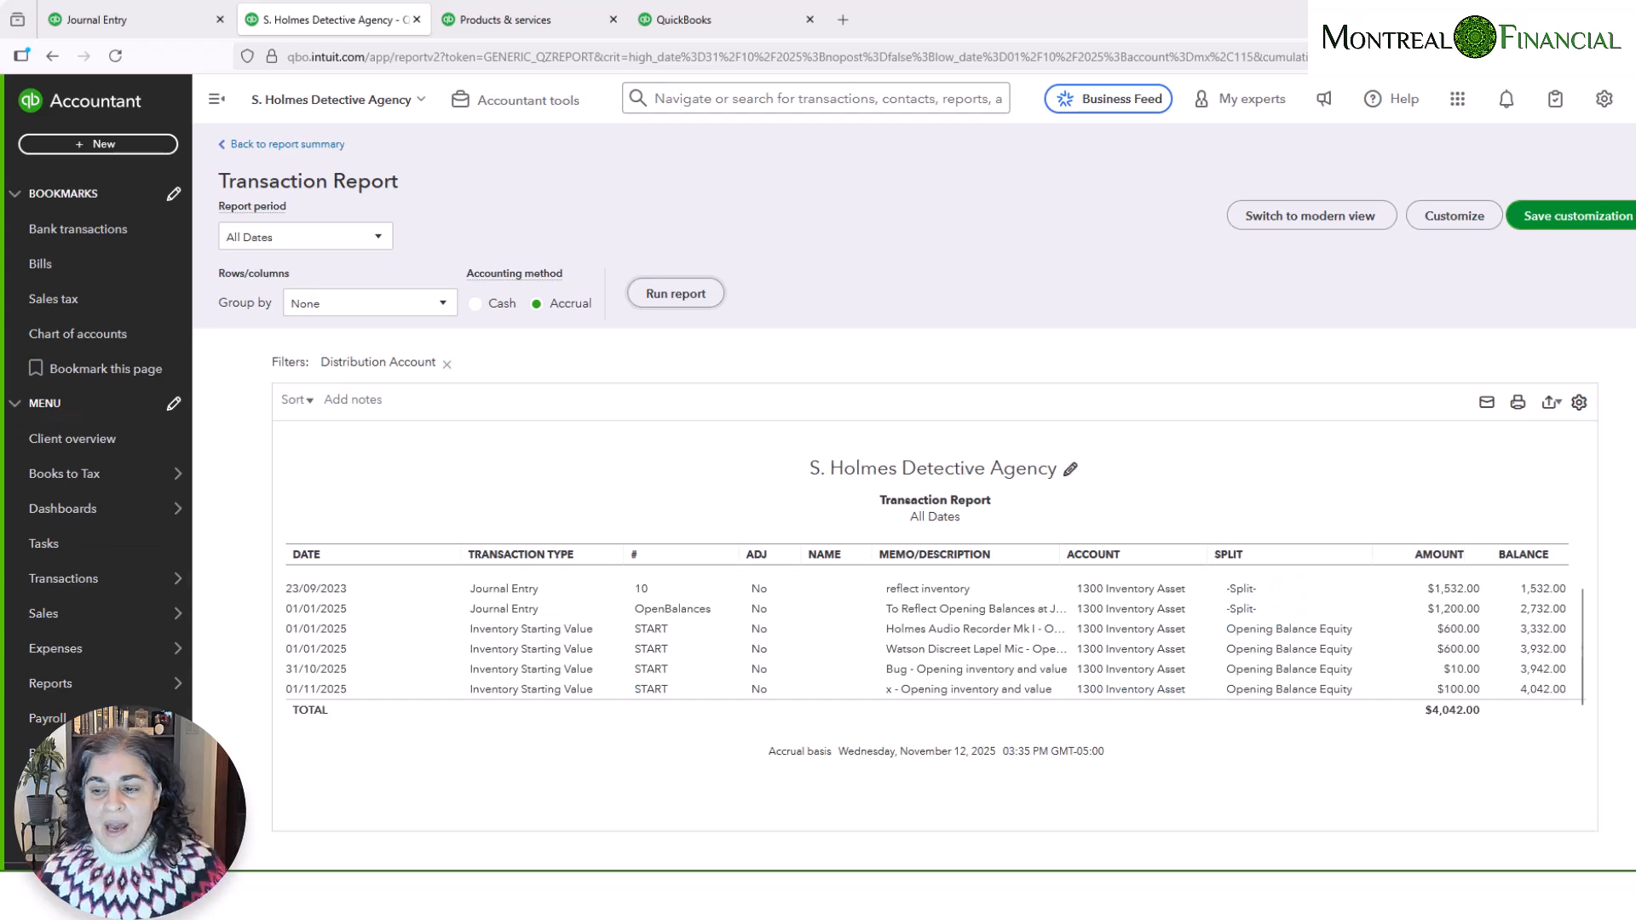
{"action": "left_click", "coordinate": [1484, 628]}
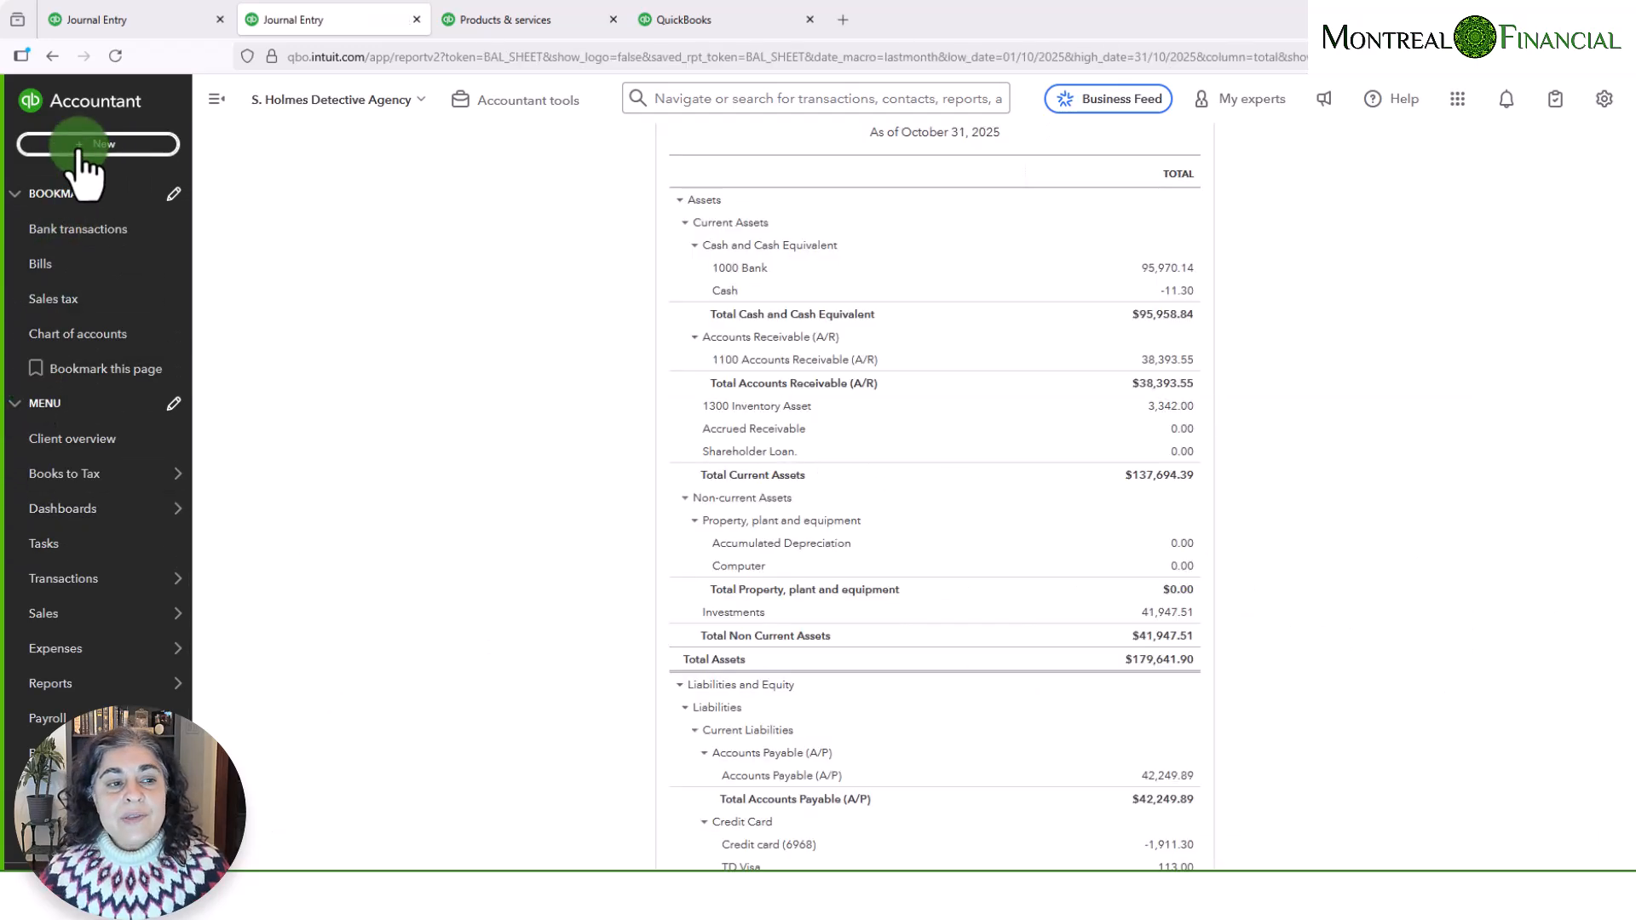
- Start a journal entry dated 01/01/2025 with a $1,200 credit to 1300 Inventory Asset, described as "To reverse inventory opening balance"
{"action": "left_click", "coordinate": [94, 144]}
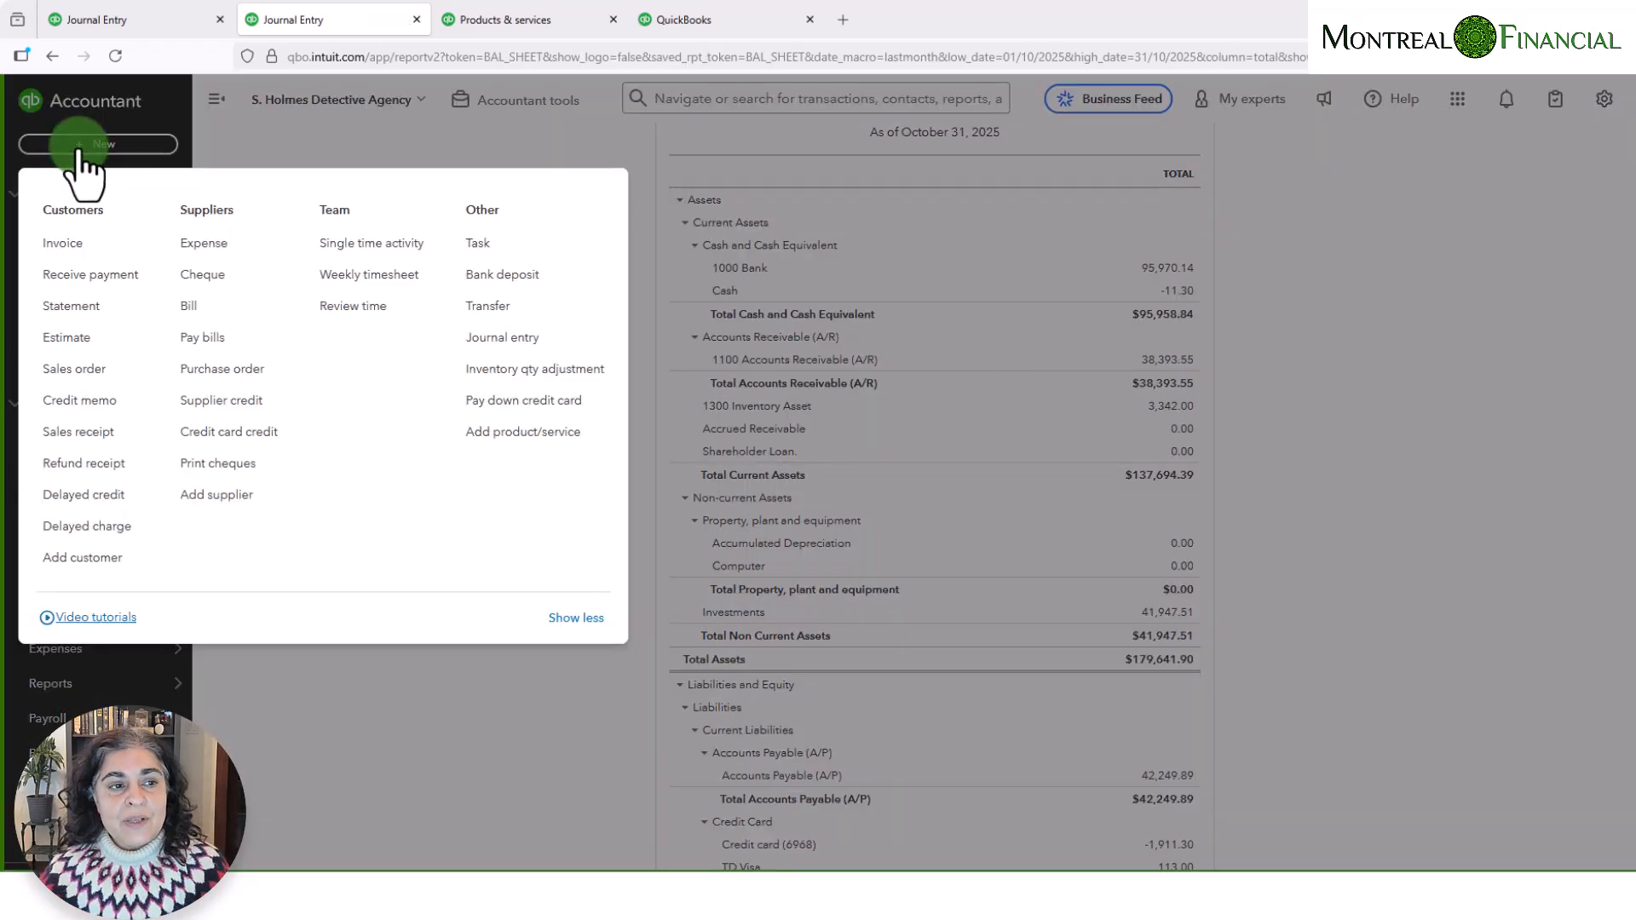
{"action": "left_click", "coordinate": [517, 341]}
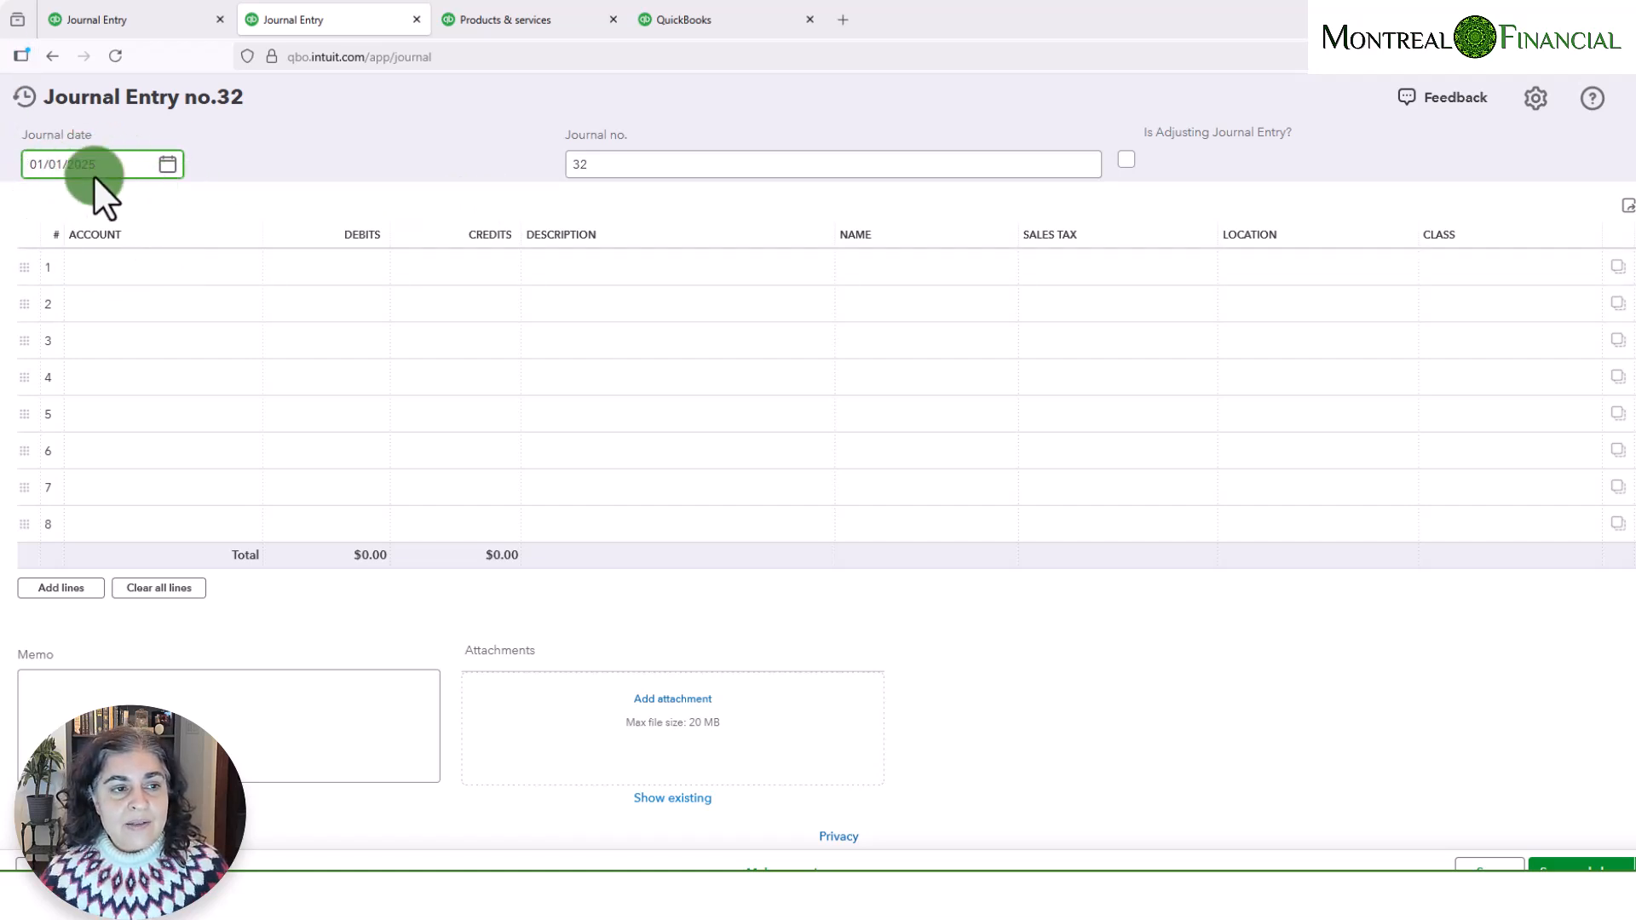
{"action": "left_click", "coordinate": [132, 271]}
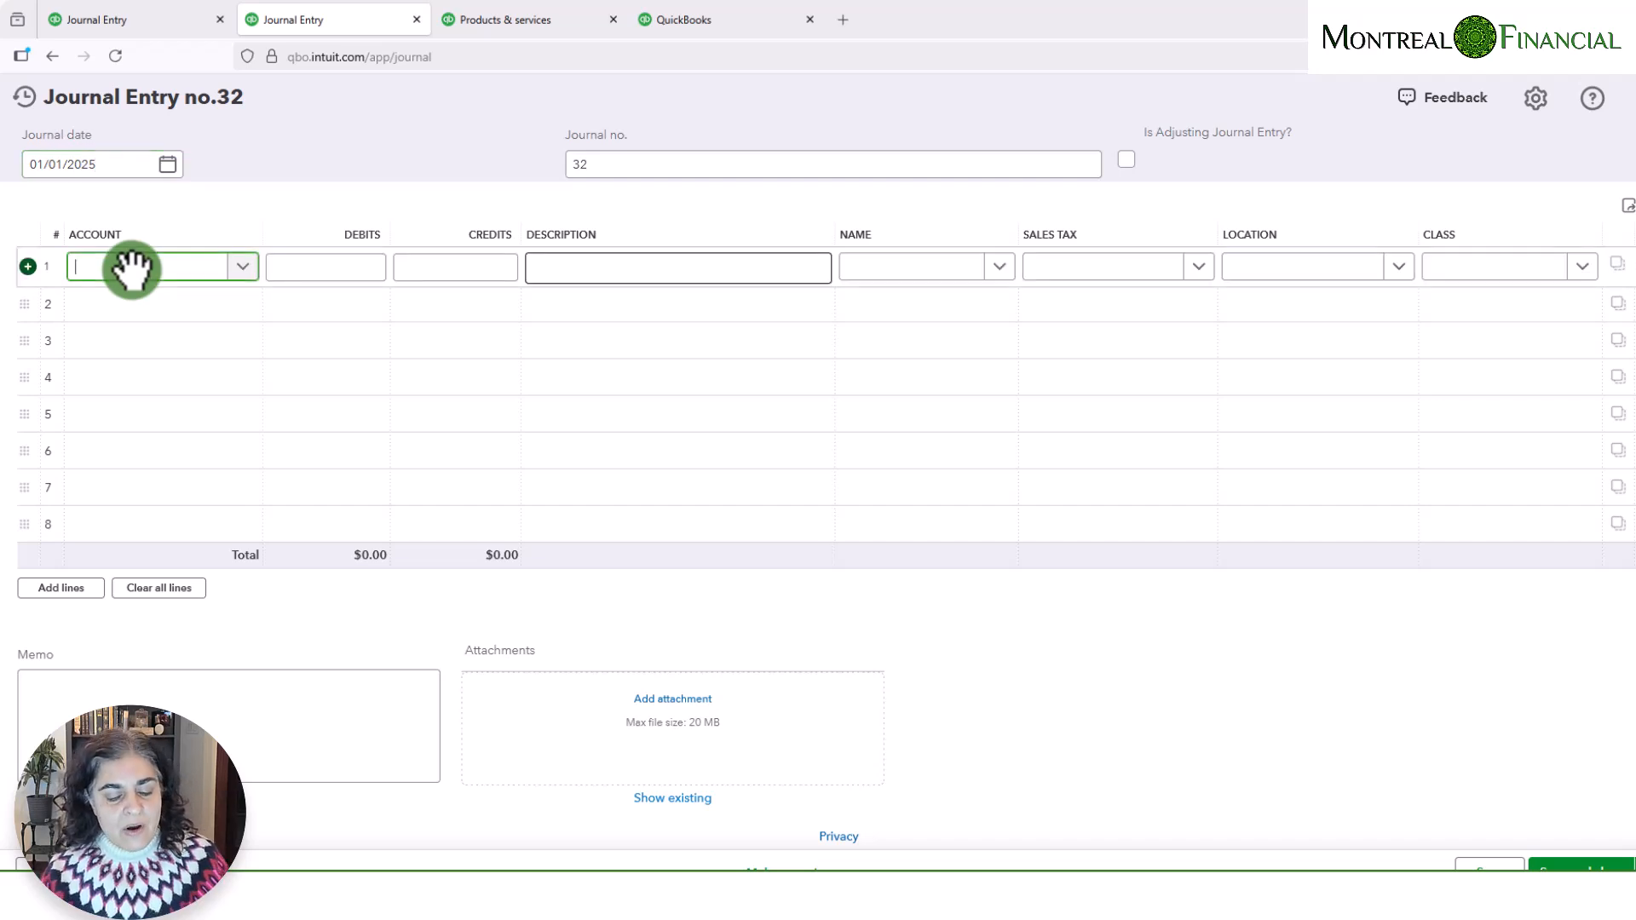
{"action": "type", "text": "inven"}
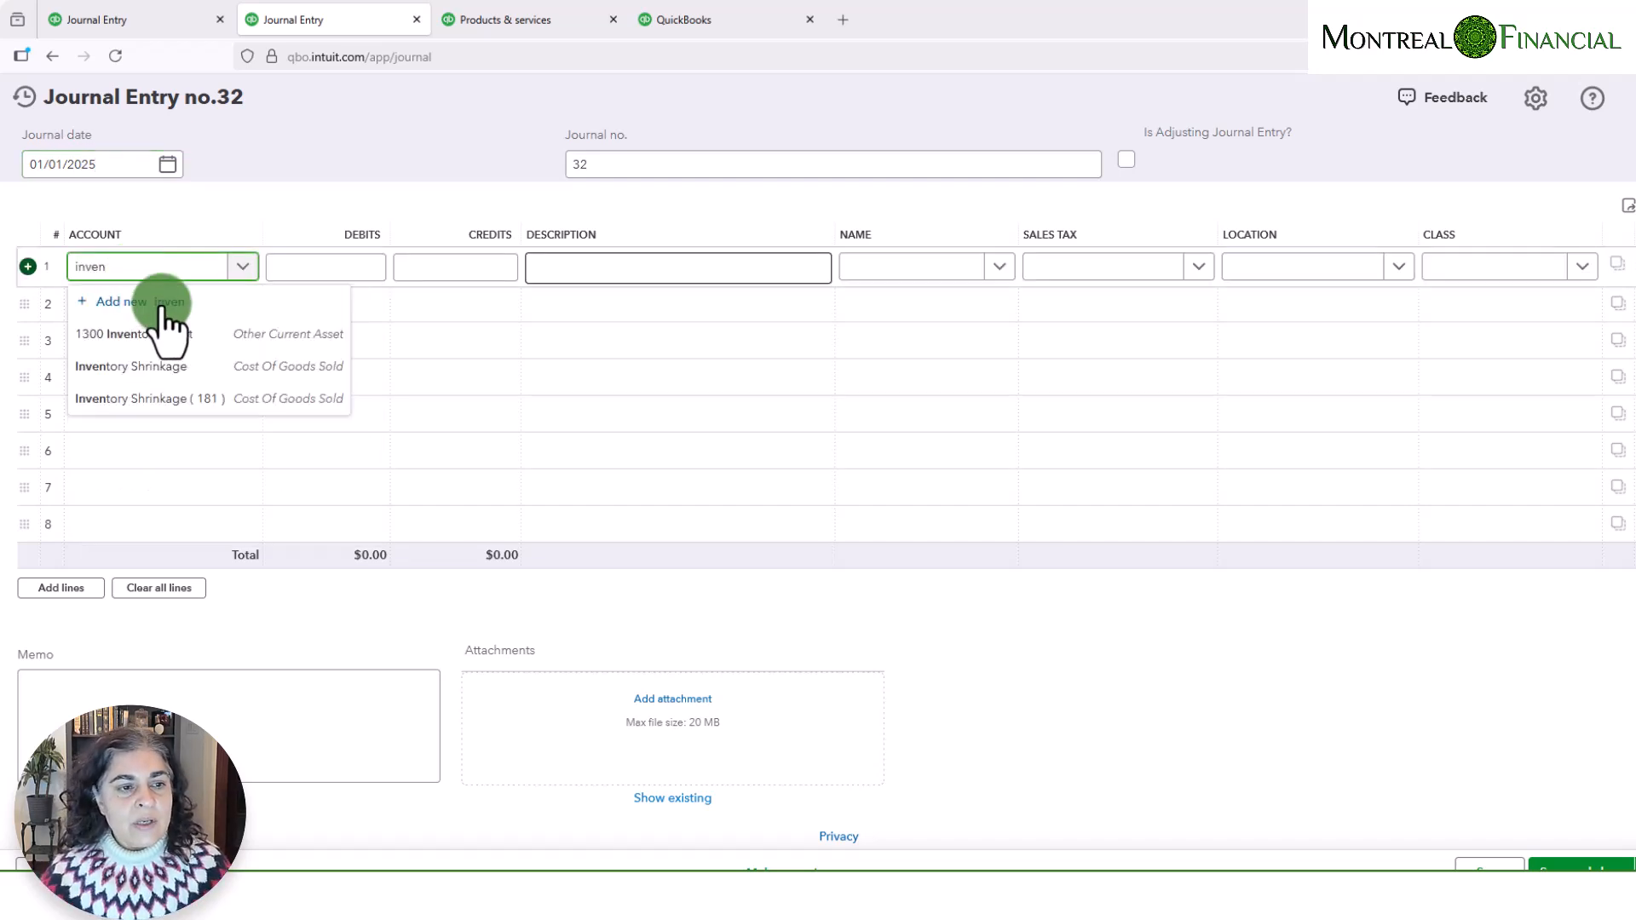
{"action": "left_click", "coordinate": [158, 334]}
{"action": "left_click", "coordinate": [432, 271]}
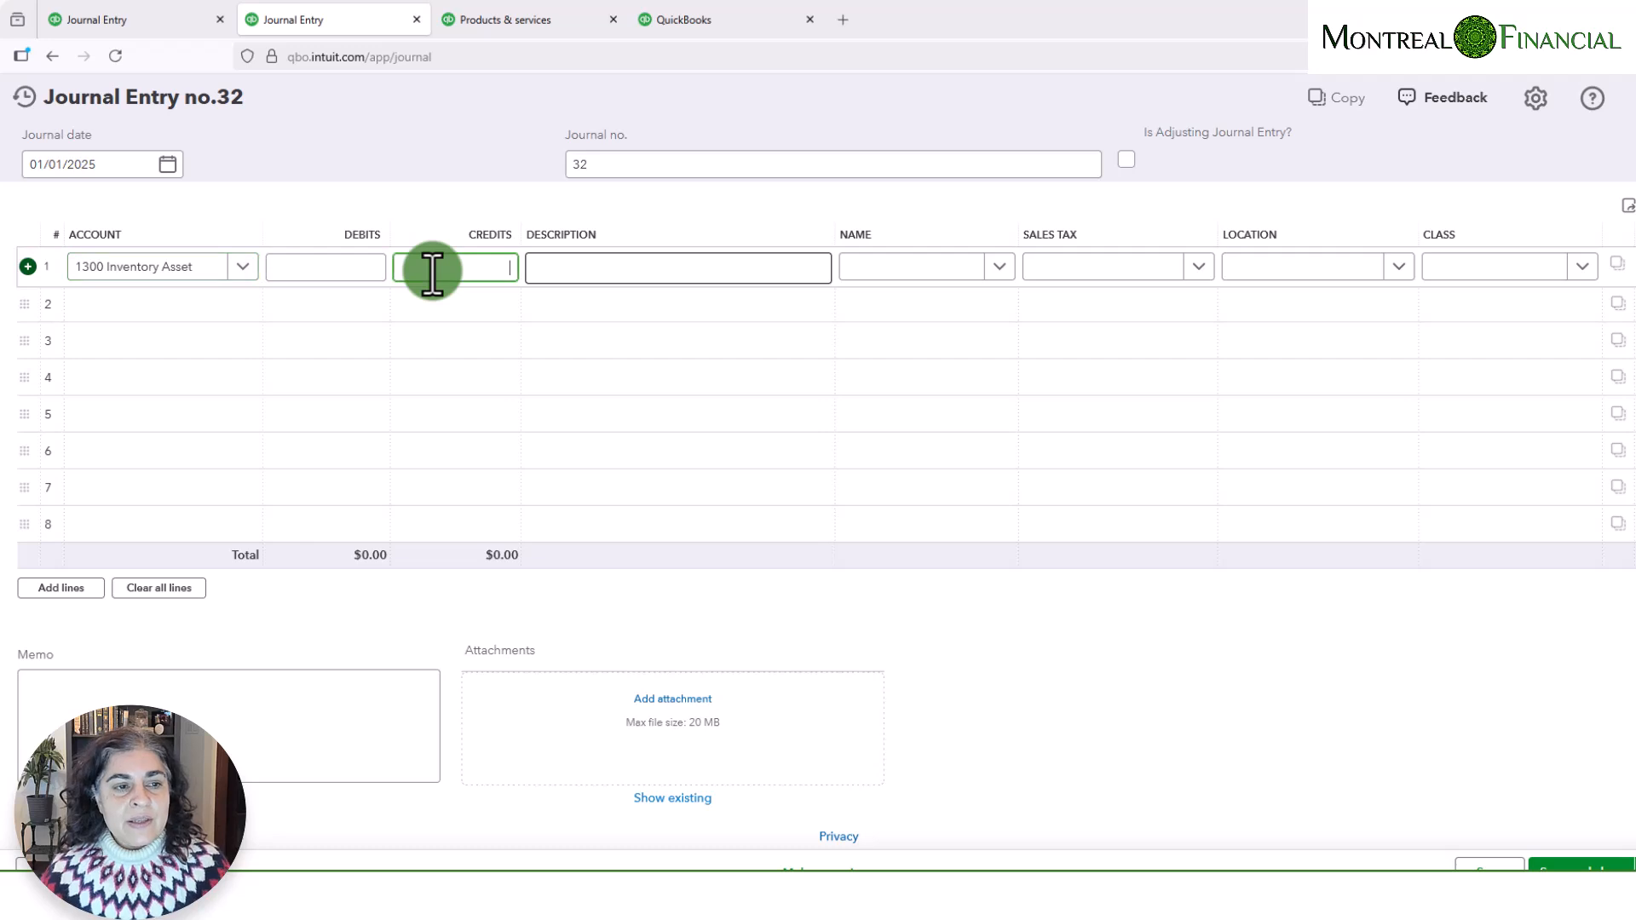
{"action": "type", "text": "1200"}
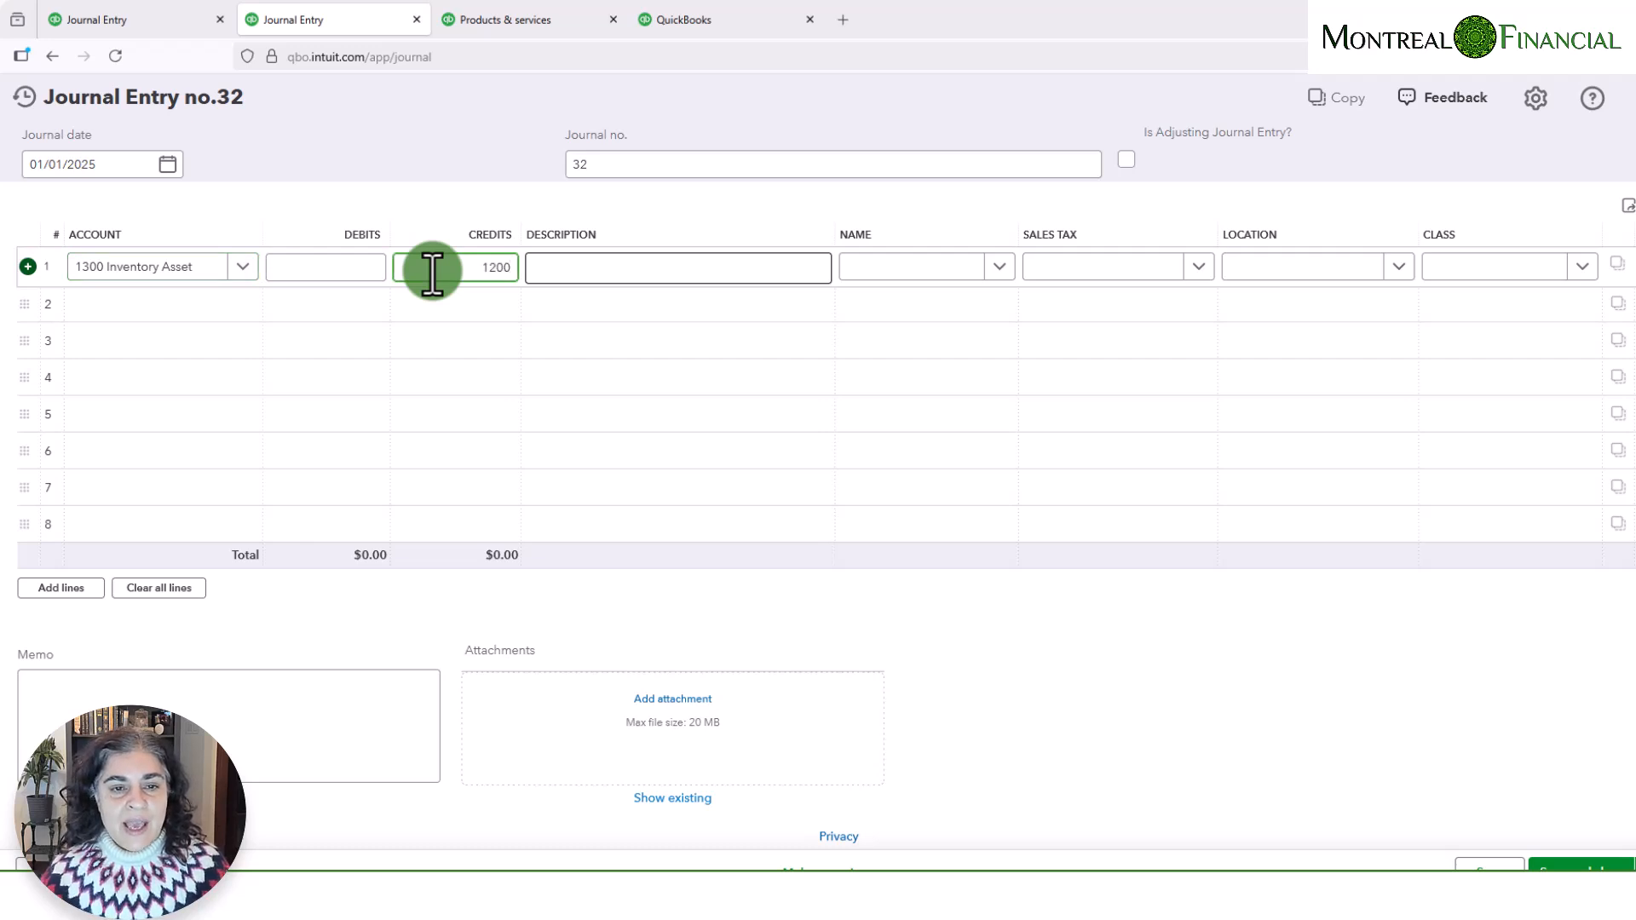
{"action": "left_click", "coordinate": [594, 268]}
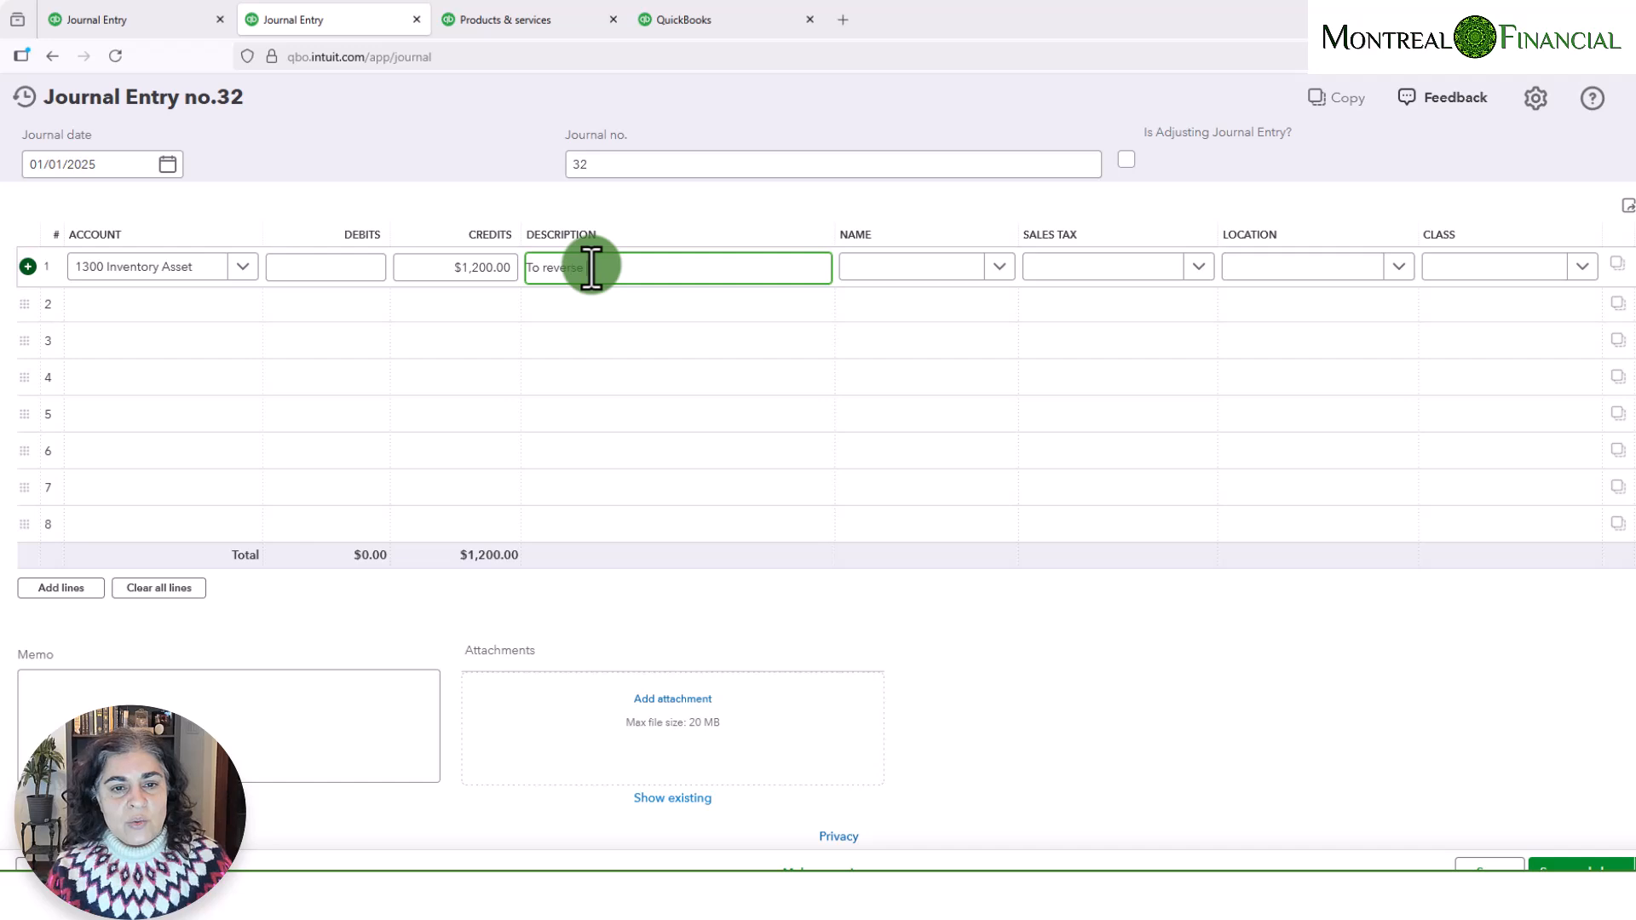
{"action": "type", "text": "To reverse inventory opening balance"}
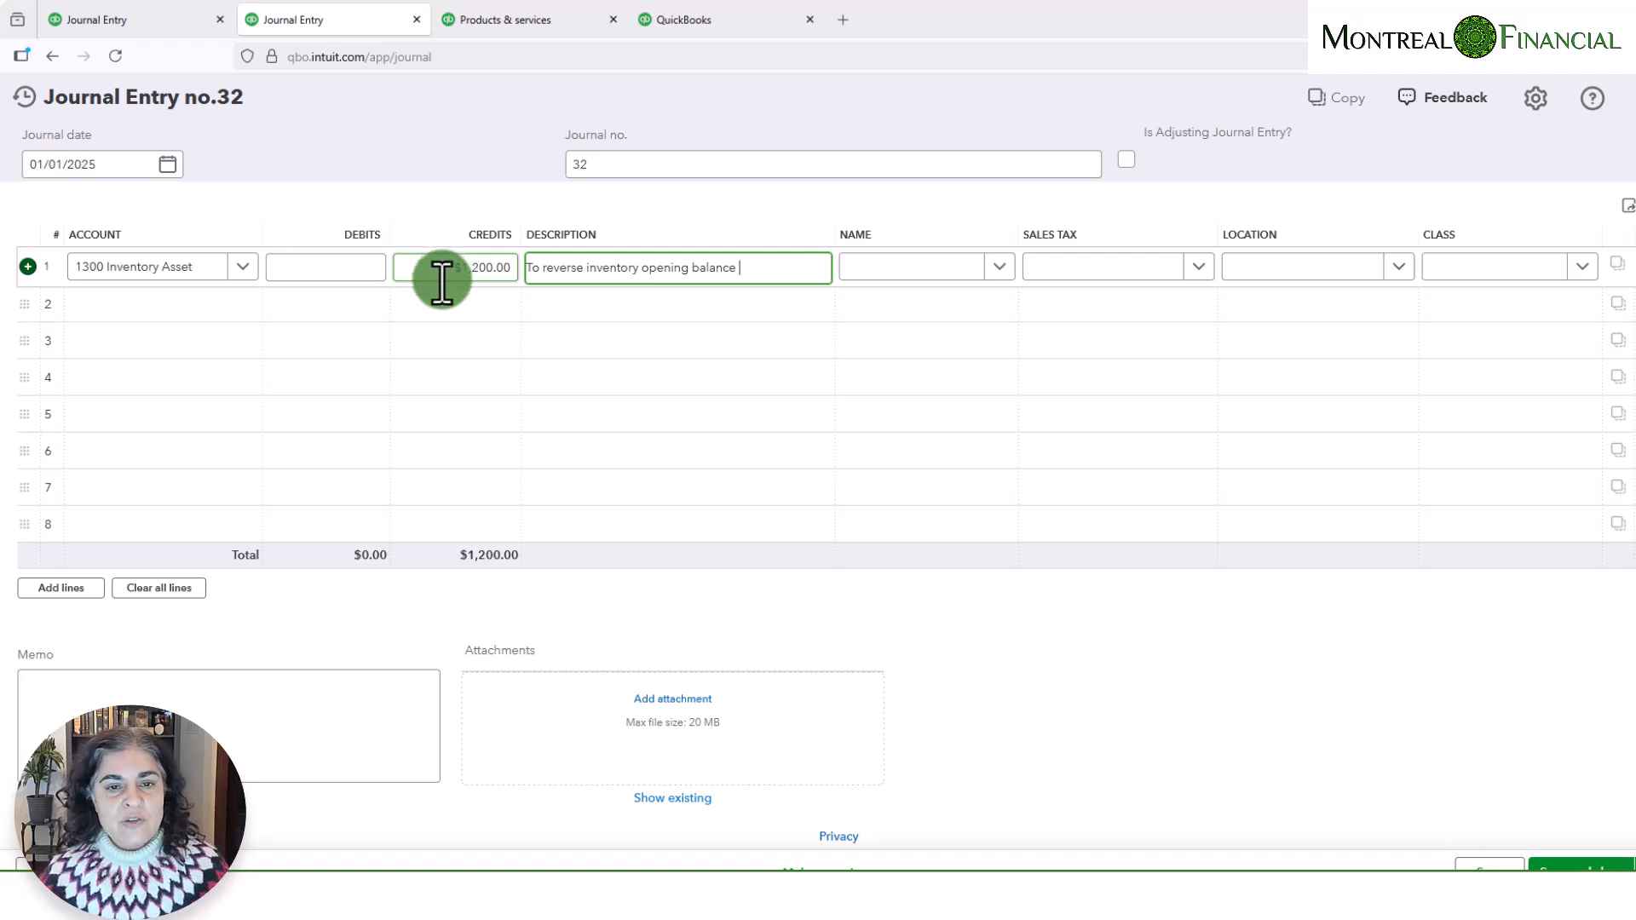
- Add a second journal line debiting Opening Balance Equity $1,200 with the same description, and save the entry
{"action": "left_click", "coordinate": [126, 303]}
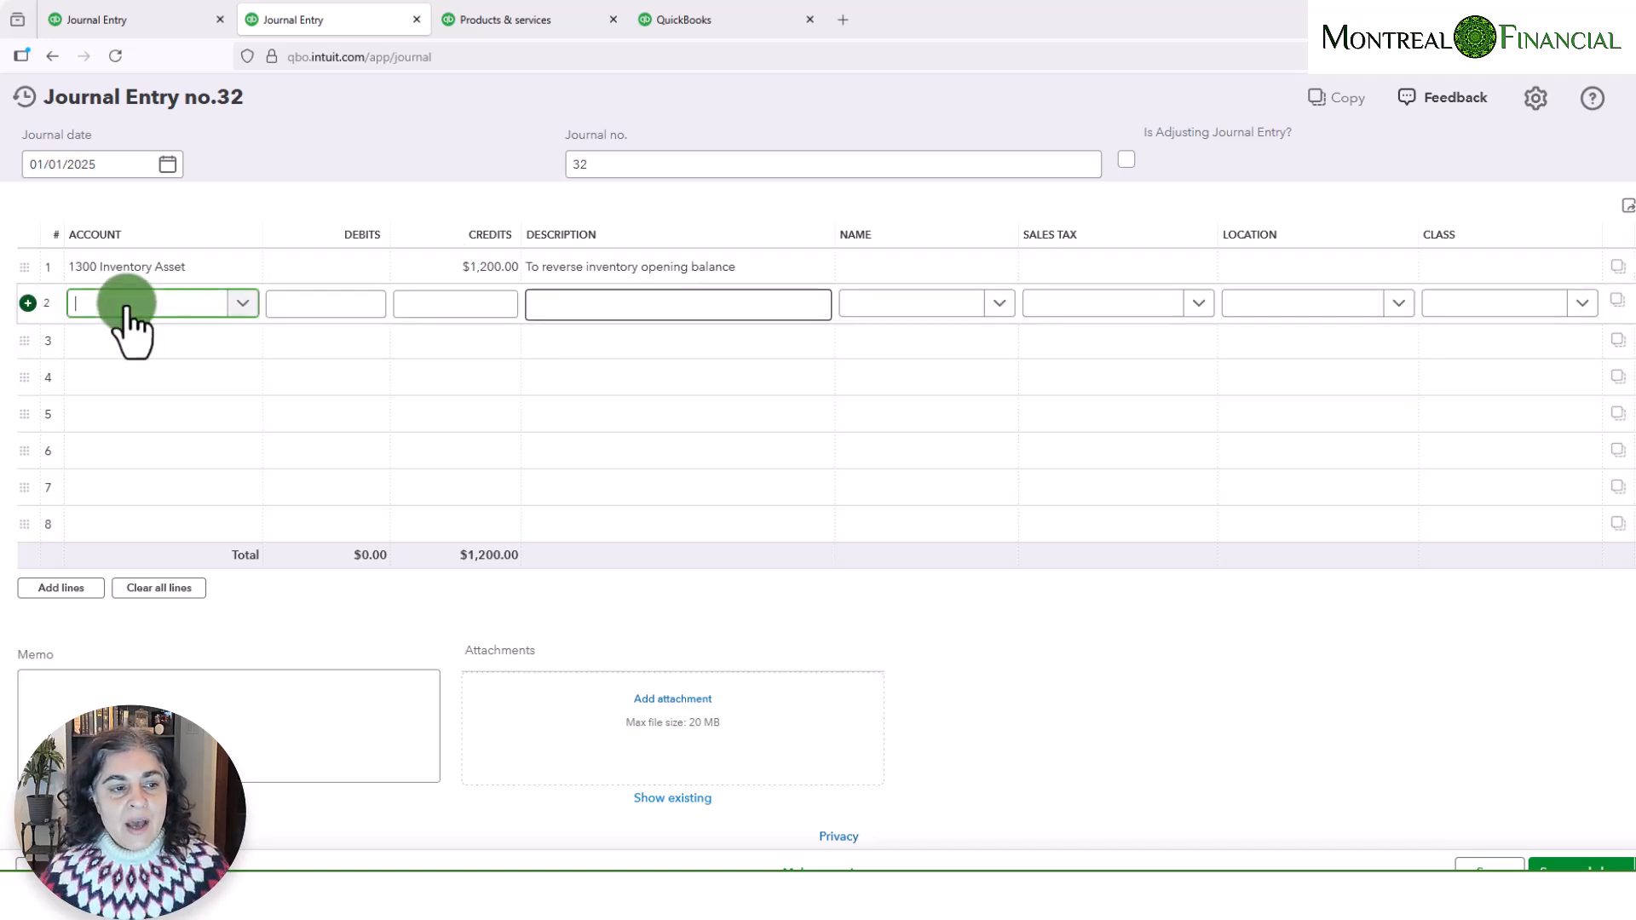
{"action": "type", "text": "opening"}
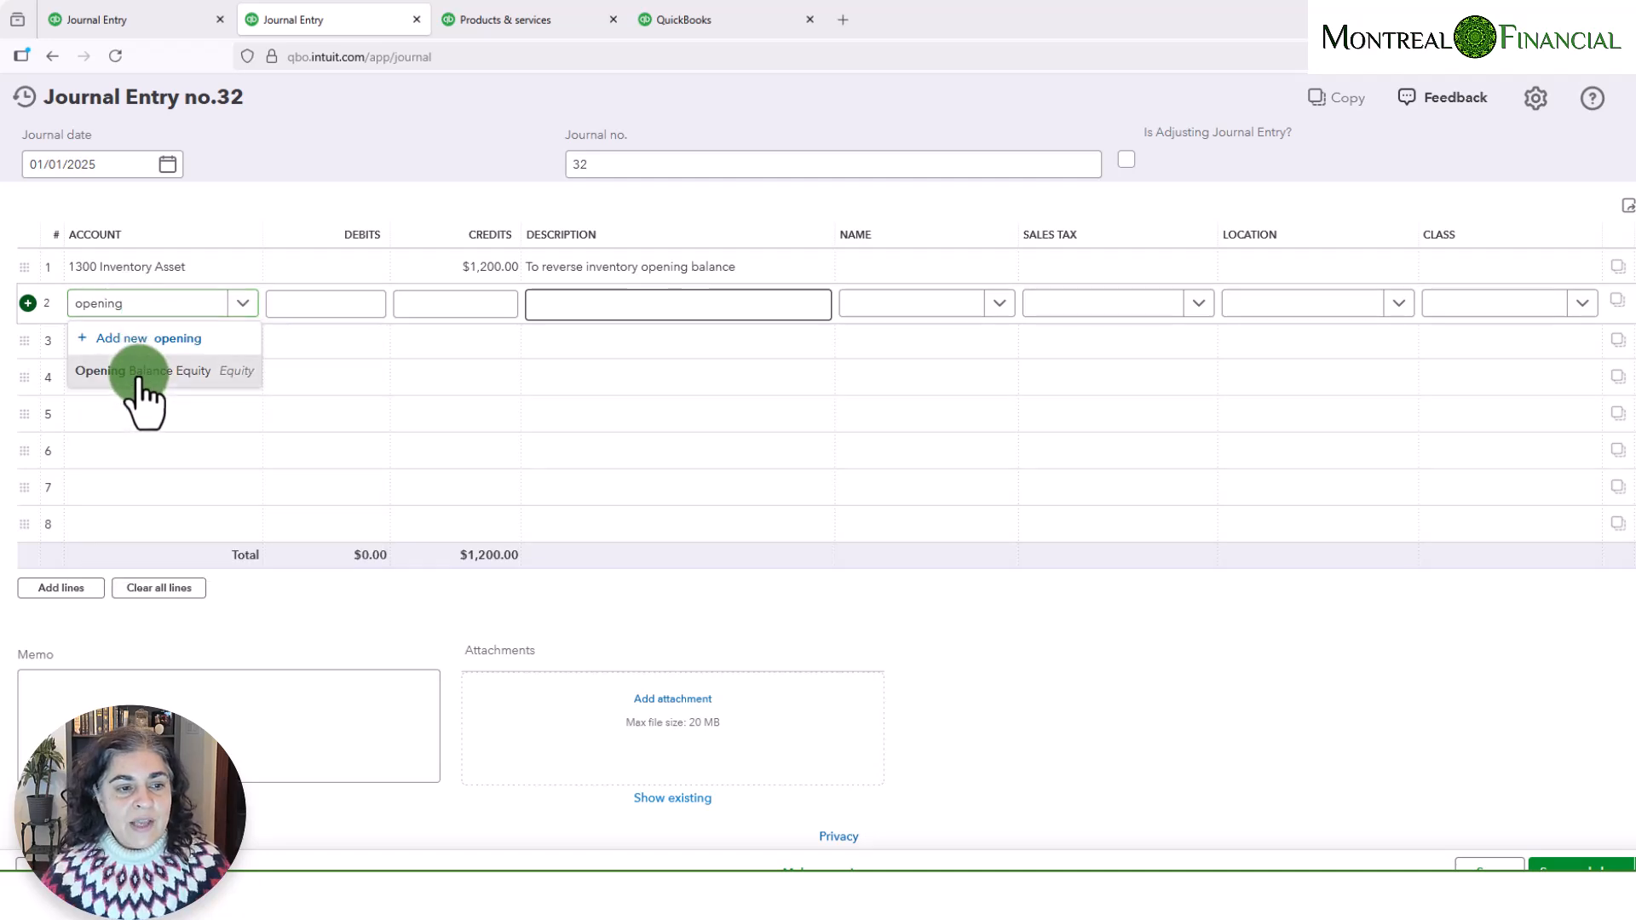
{"action": "left_click", "coordinate": [134, 372]}
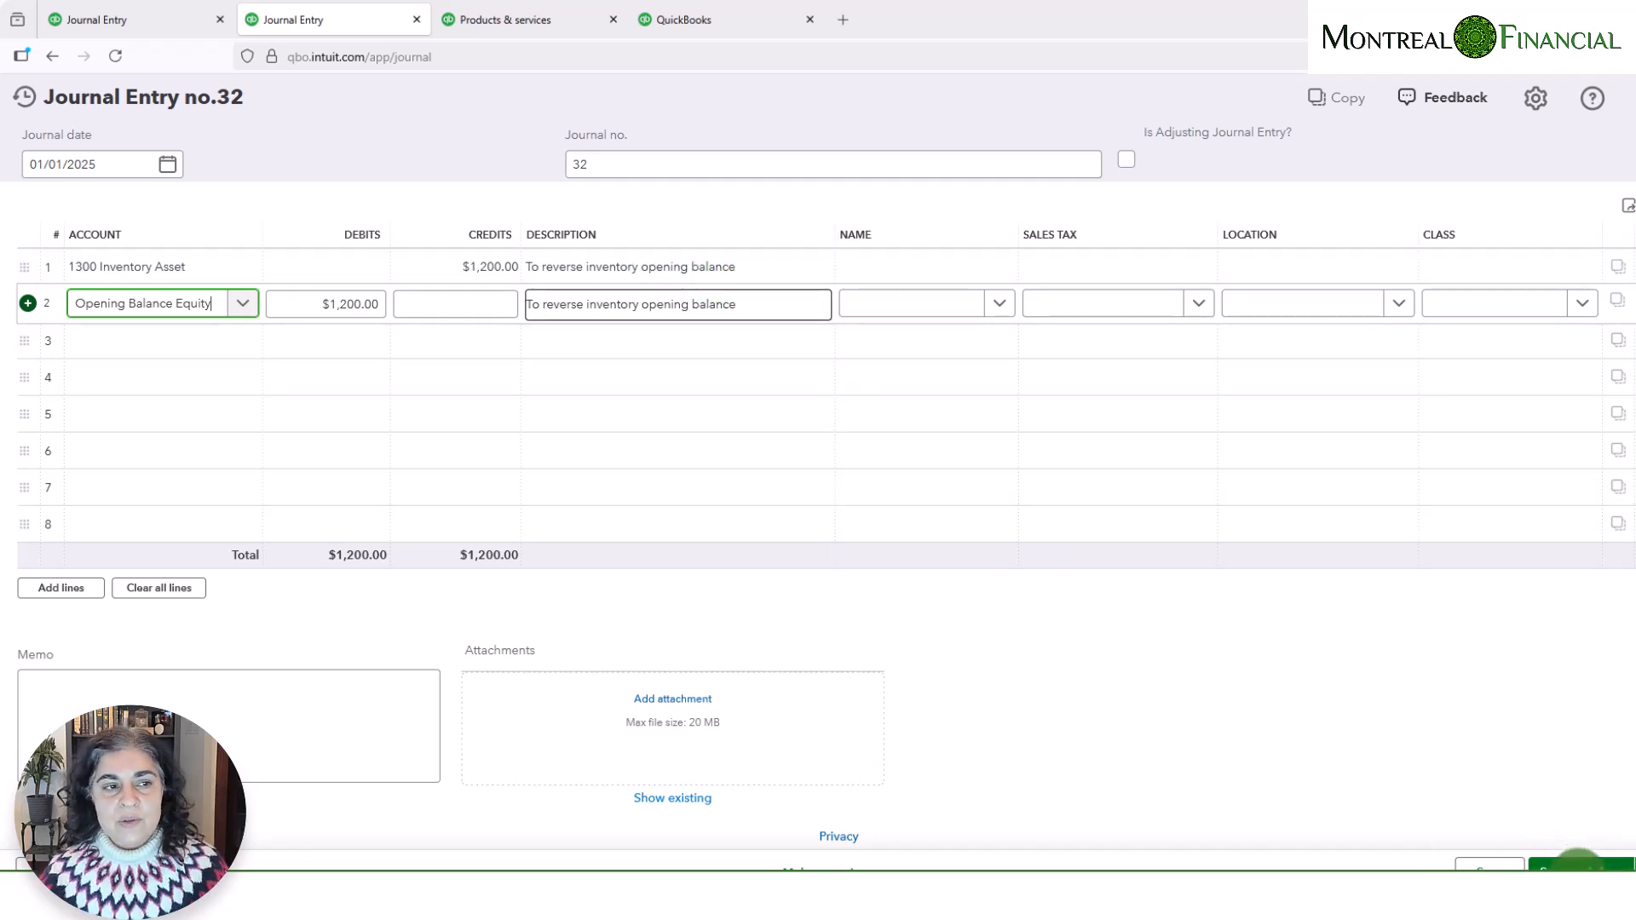
{"action": "left_click", "coordinate": [1577, 863]}
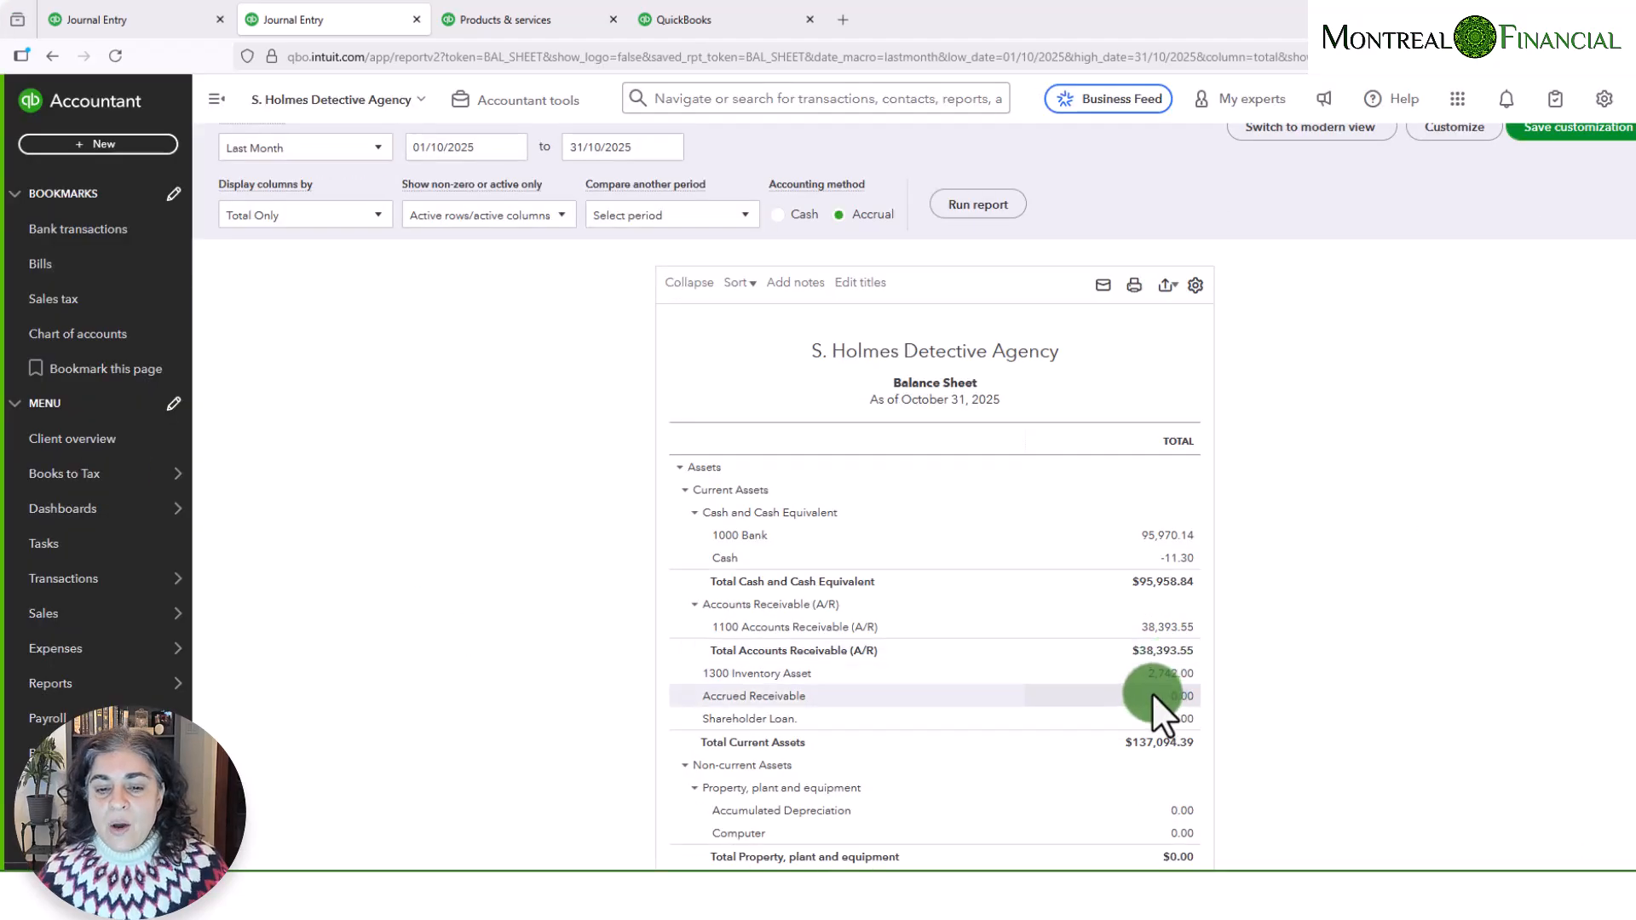
- Review the 1300 Inventory Asset transactions for All Dates, including the reversing journal entry, and return to the Balance Sheet
{"action": "left_click", "coordinate": [1170, 680]}
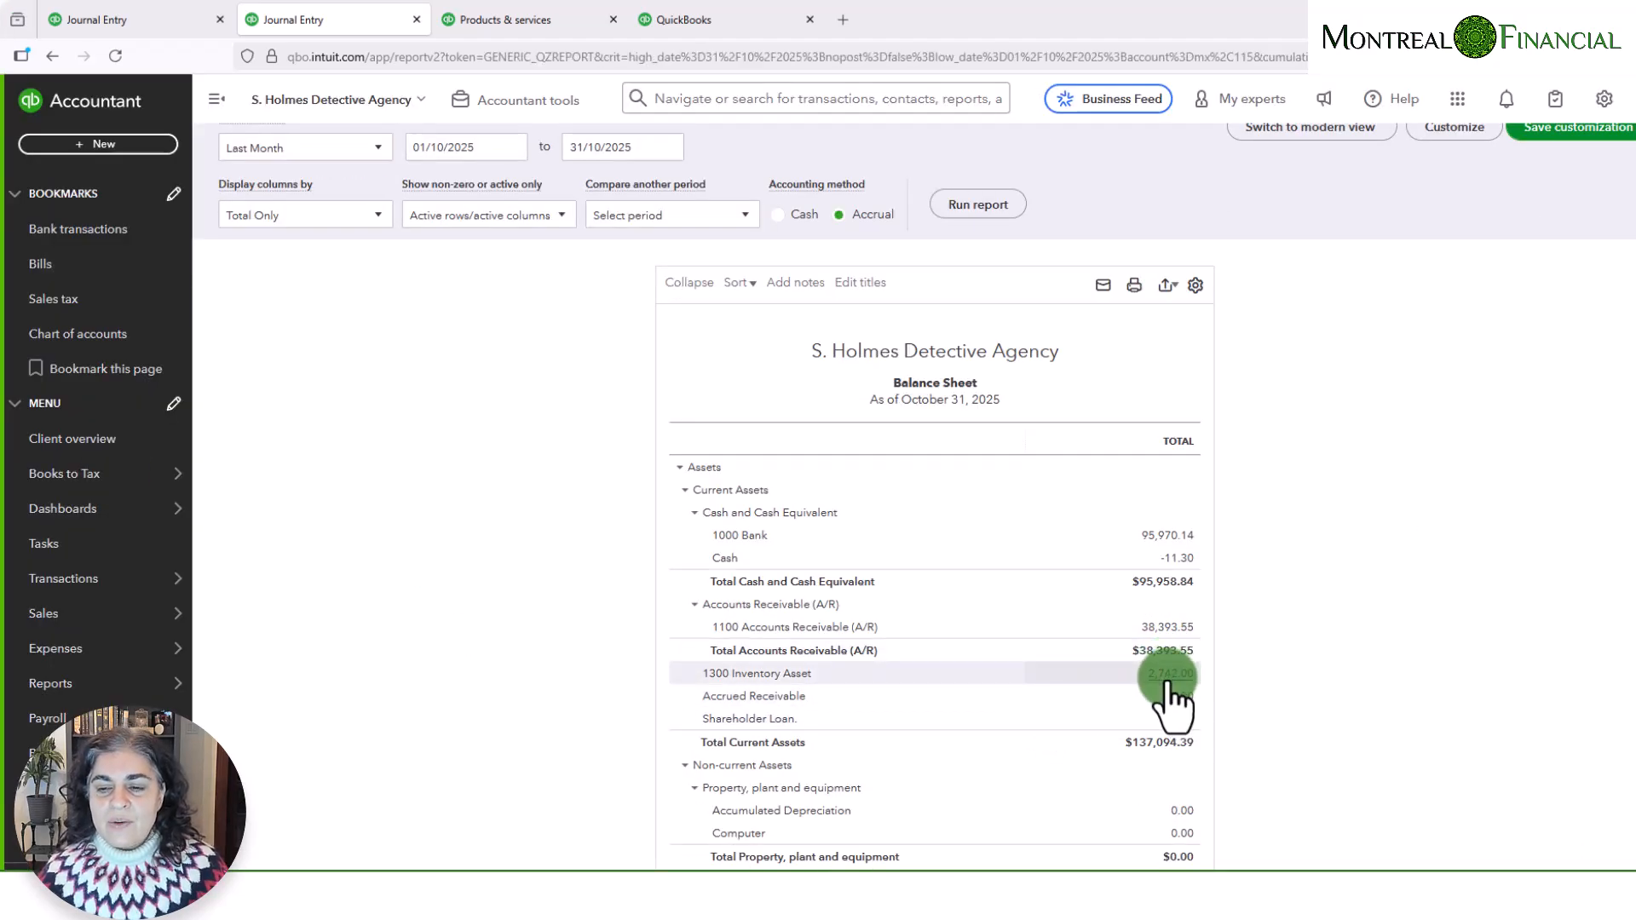
{"action": "left_click", "coordinate": [334, 238]}
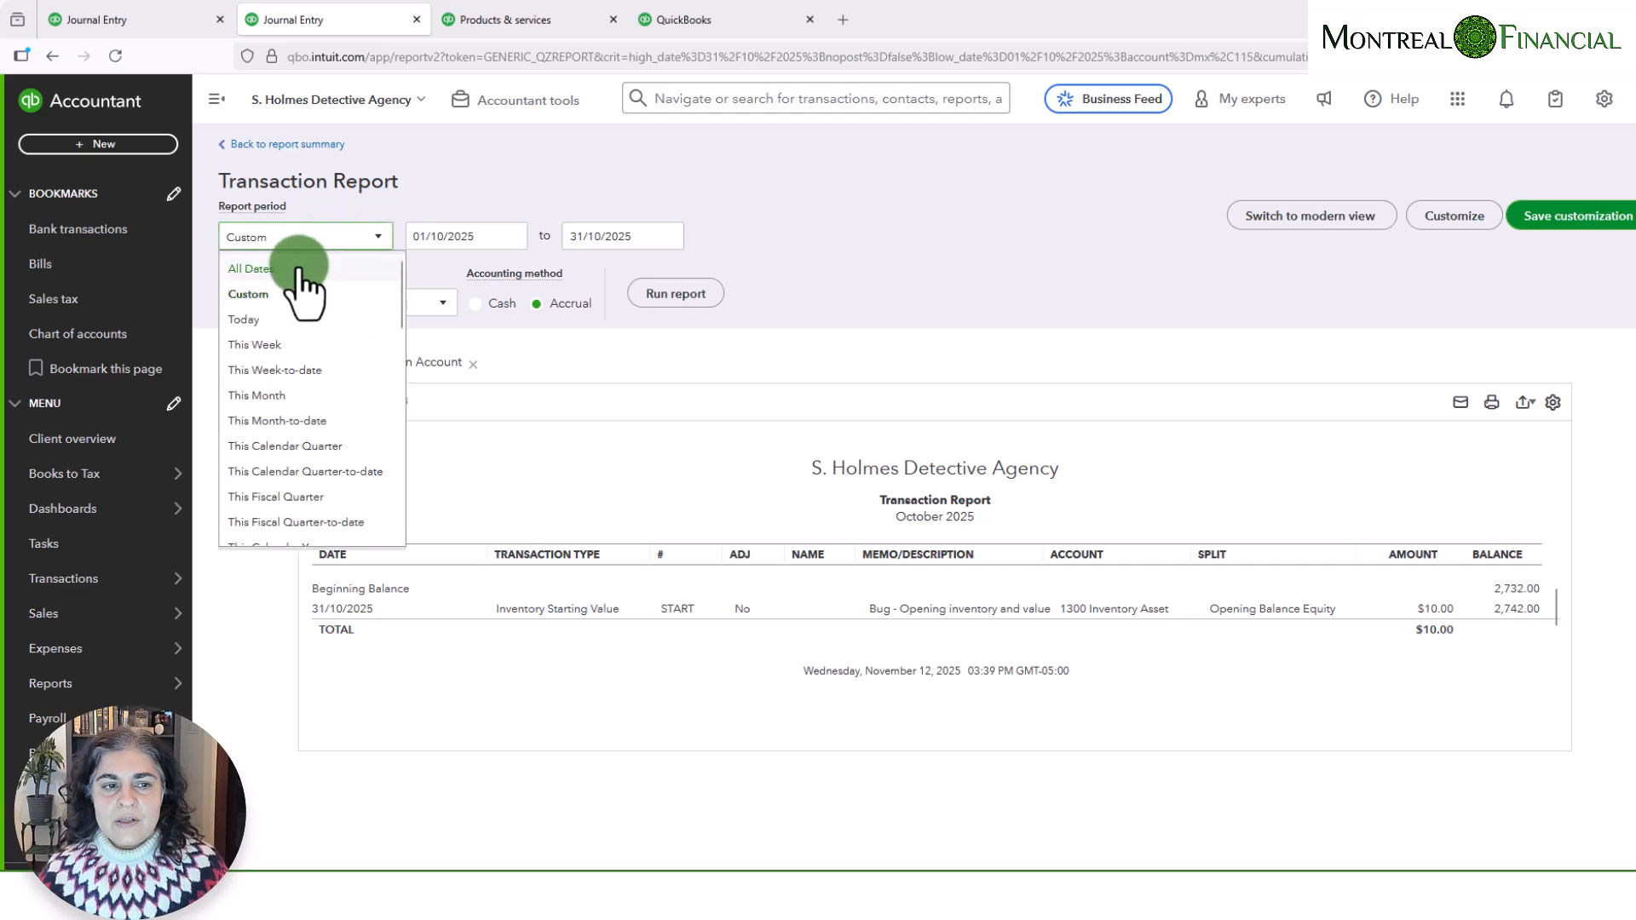
{"action": "left_click", "coordinate": [298, 270]}
{"action": "left_click", "coordinate": [674, 294]}
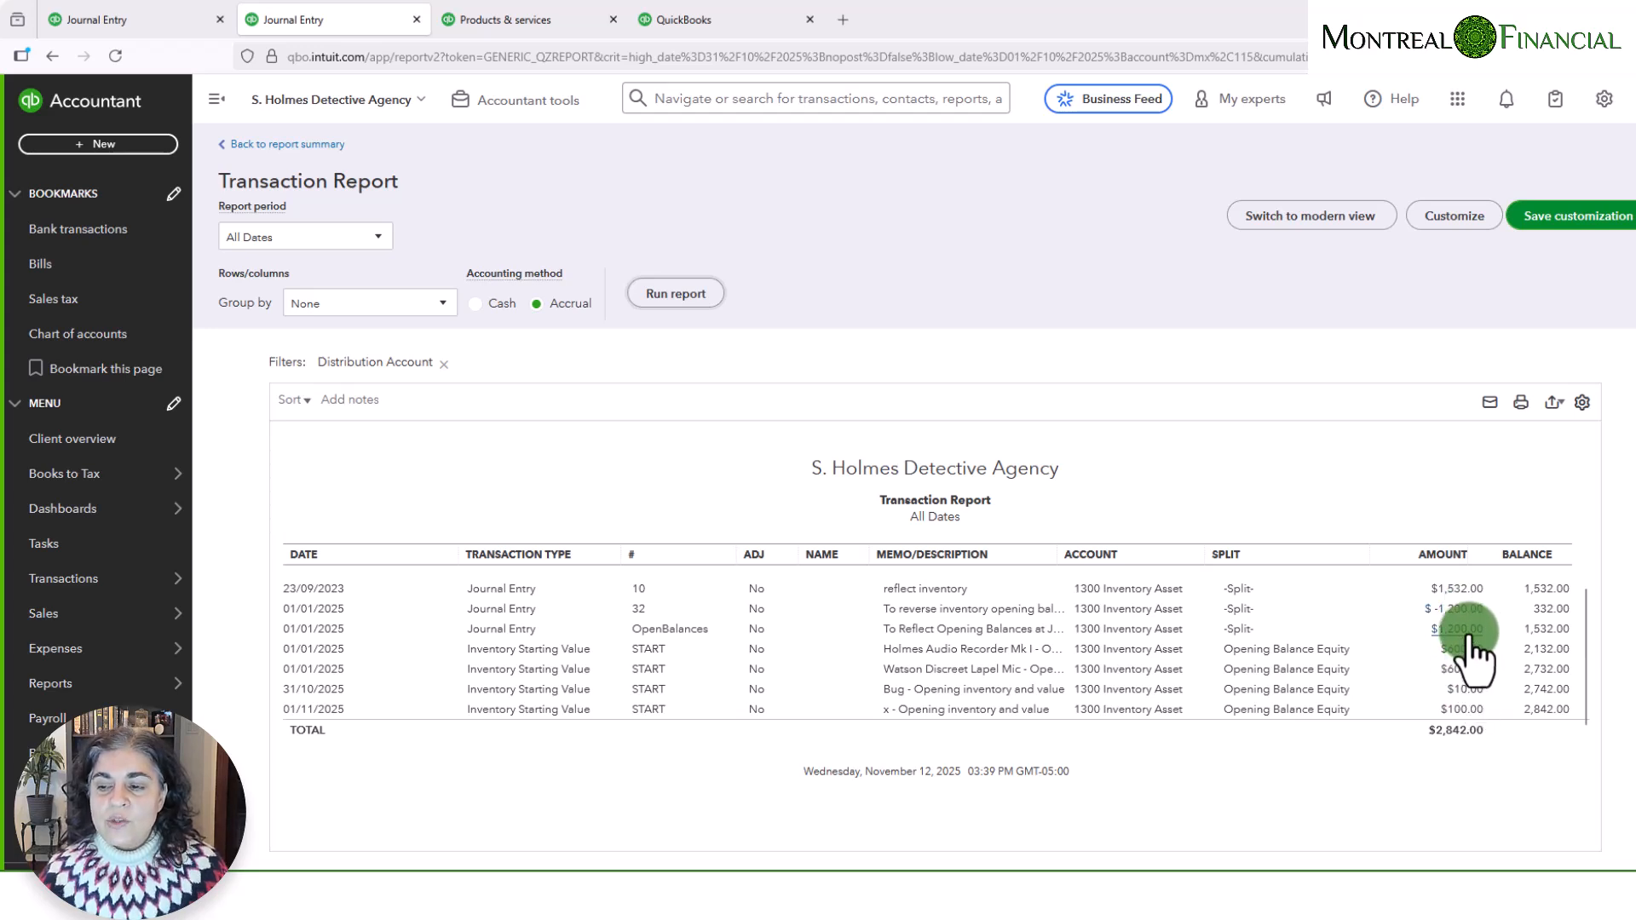
{"action": "left_click", "coordinate": [276, 153]}
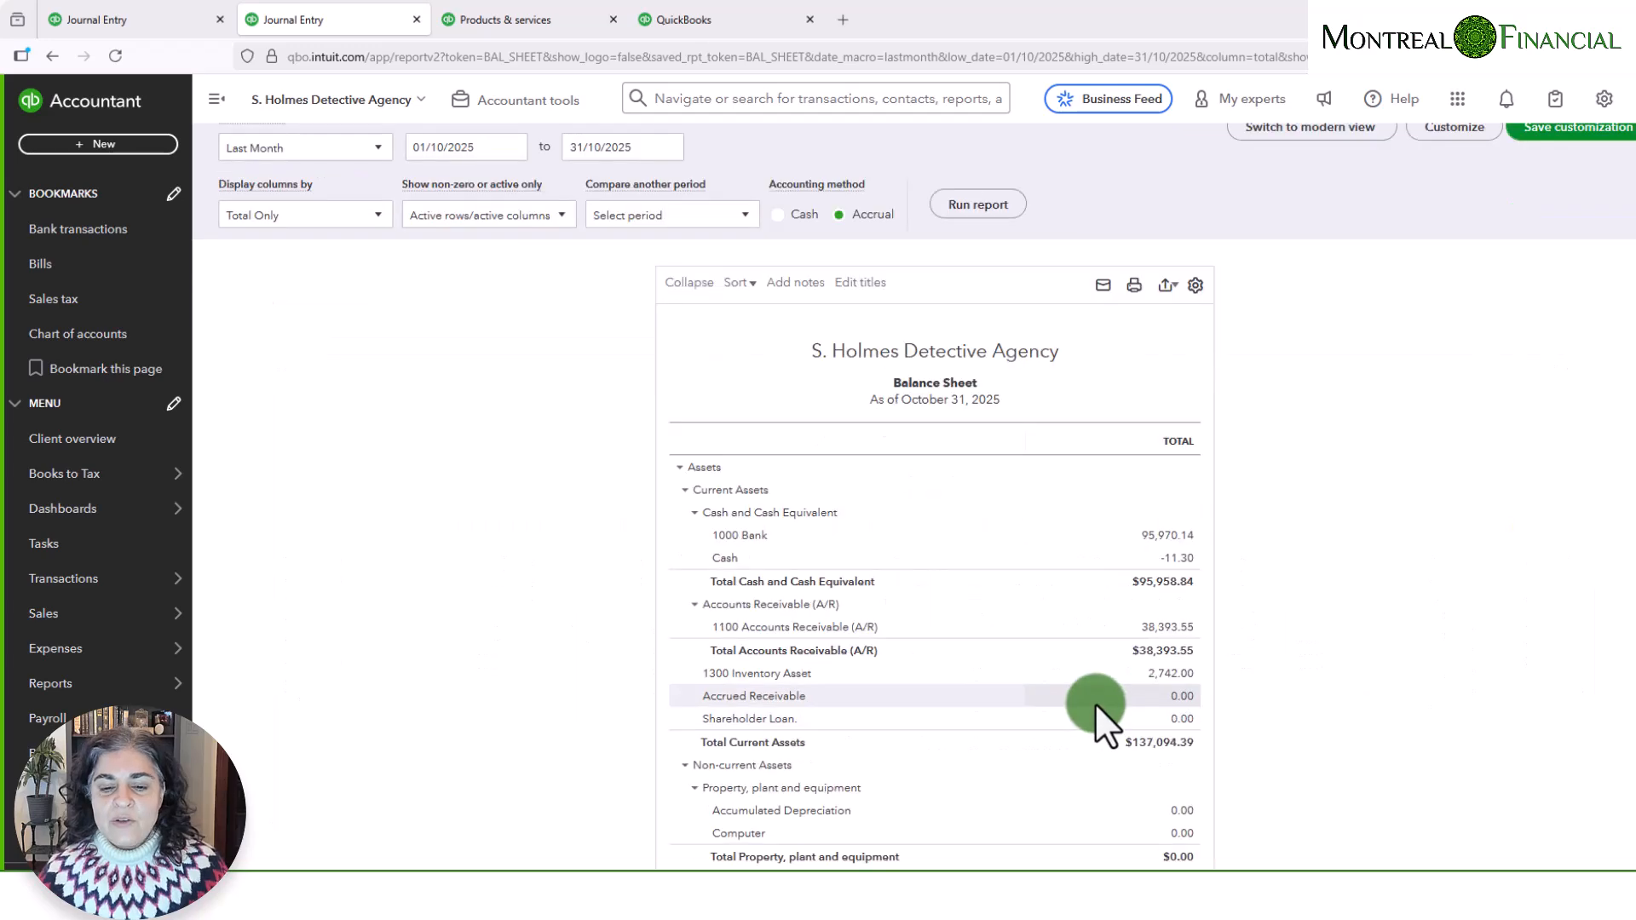
- Review the Opening Balance Equity transactions for All Dates against the inventory starting values, and return to the Balance Sheet
{"action": "scroll", "coordinate": [1096, 703], "scroll_direction": "down", "scroll_amount": 5}
{"action": "scroll", "coordinate": [1096, 703], "scroll_direction": "down", "scroll_amount": 5}
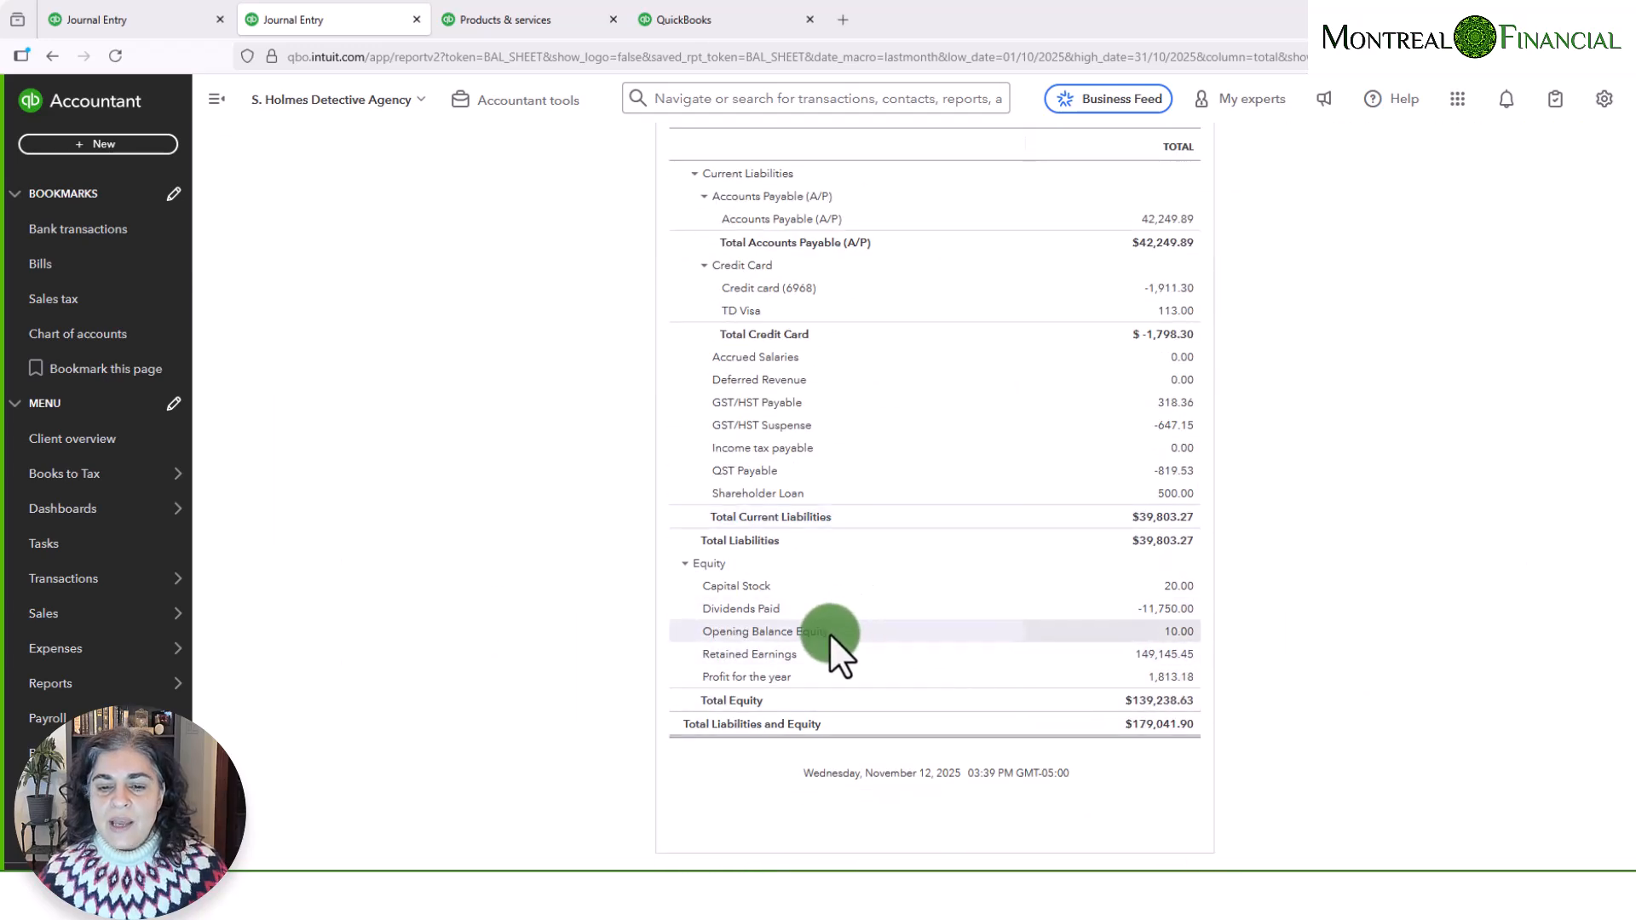
{"action": "left_click", "coordinate": [1178, 634]}
{"action": "left_click", "coordinate": [311, 237]}
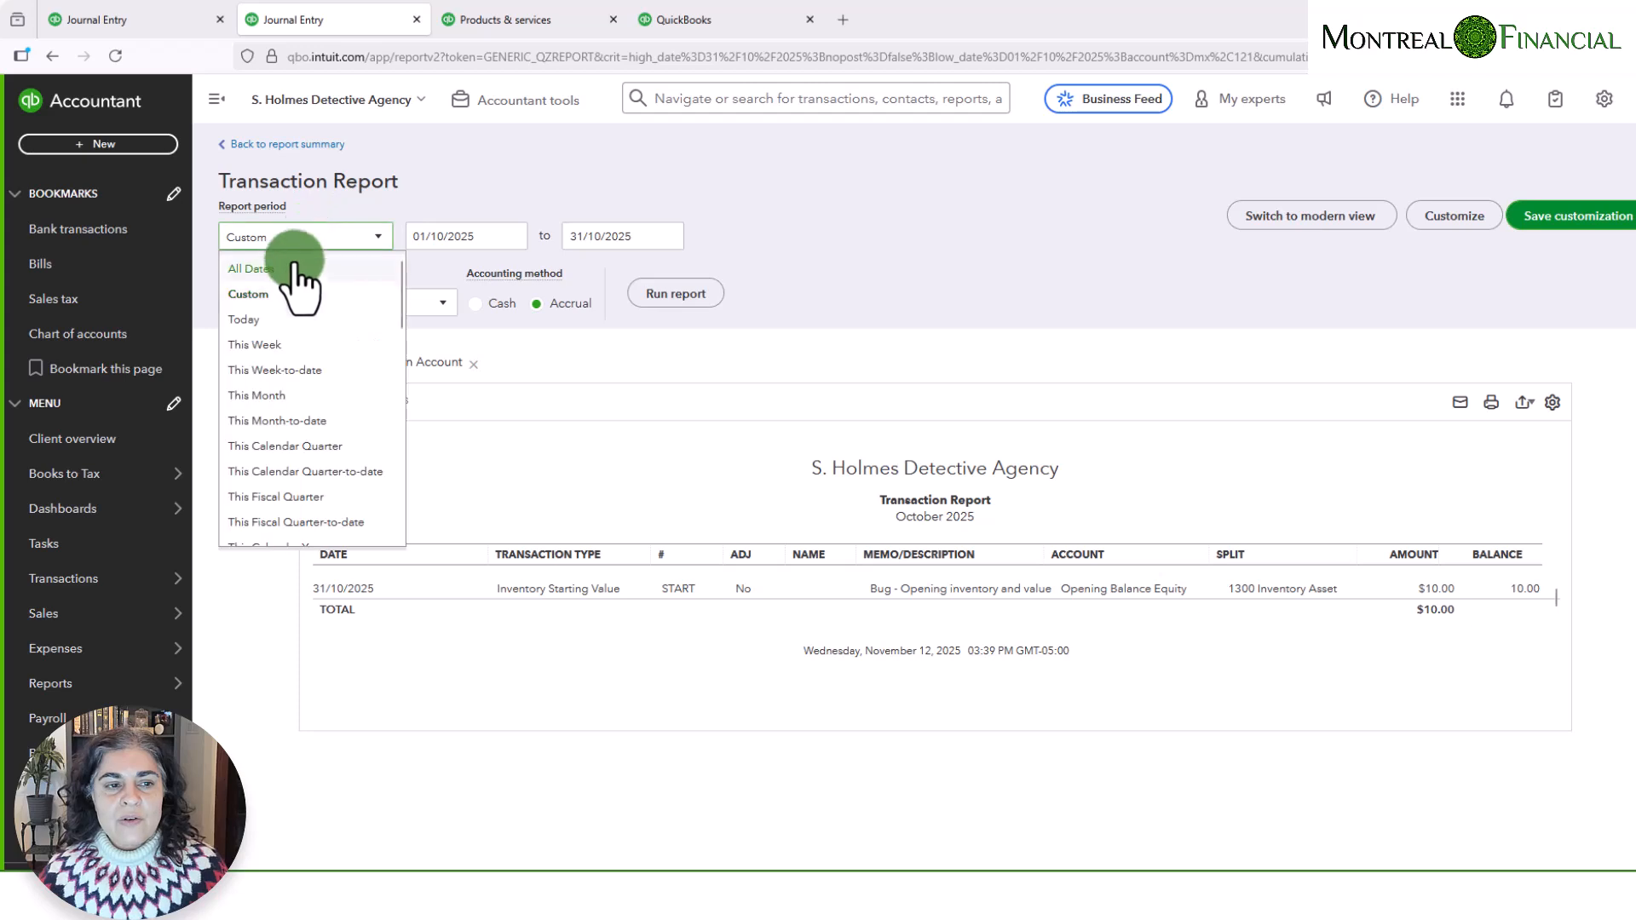
{"action": "left_click", "coordinate": [294, 269]}
{"action": "left_click", "coordinate": [656, 294]}
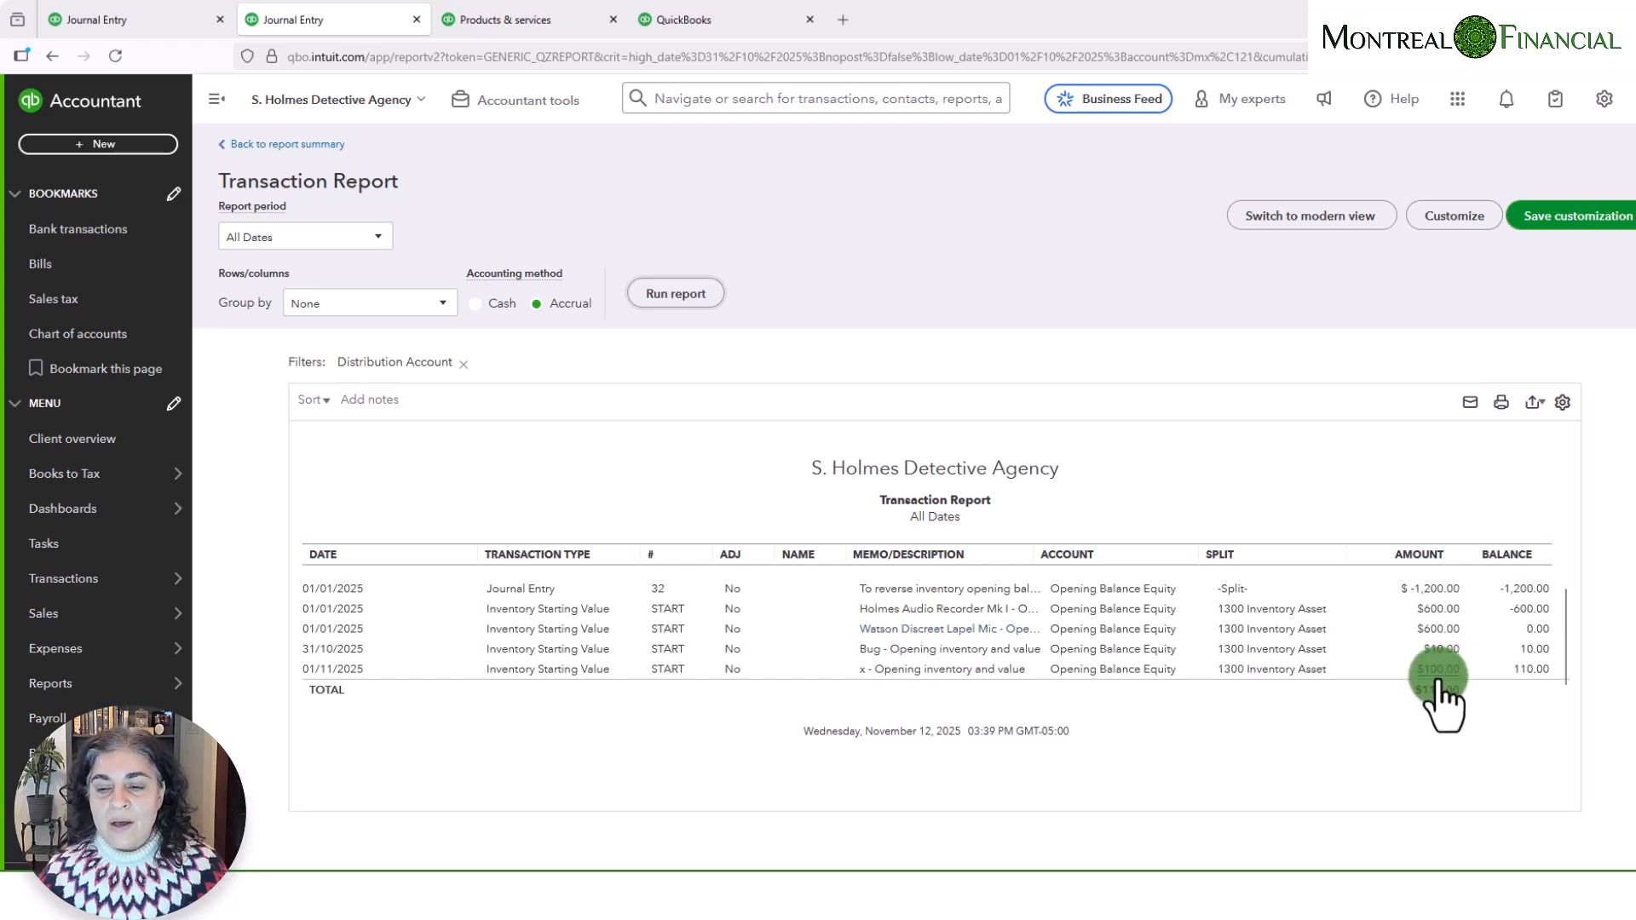
{"action": "left_click", "coordinate": [285, 144]}
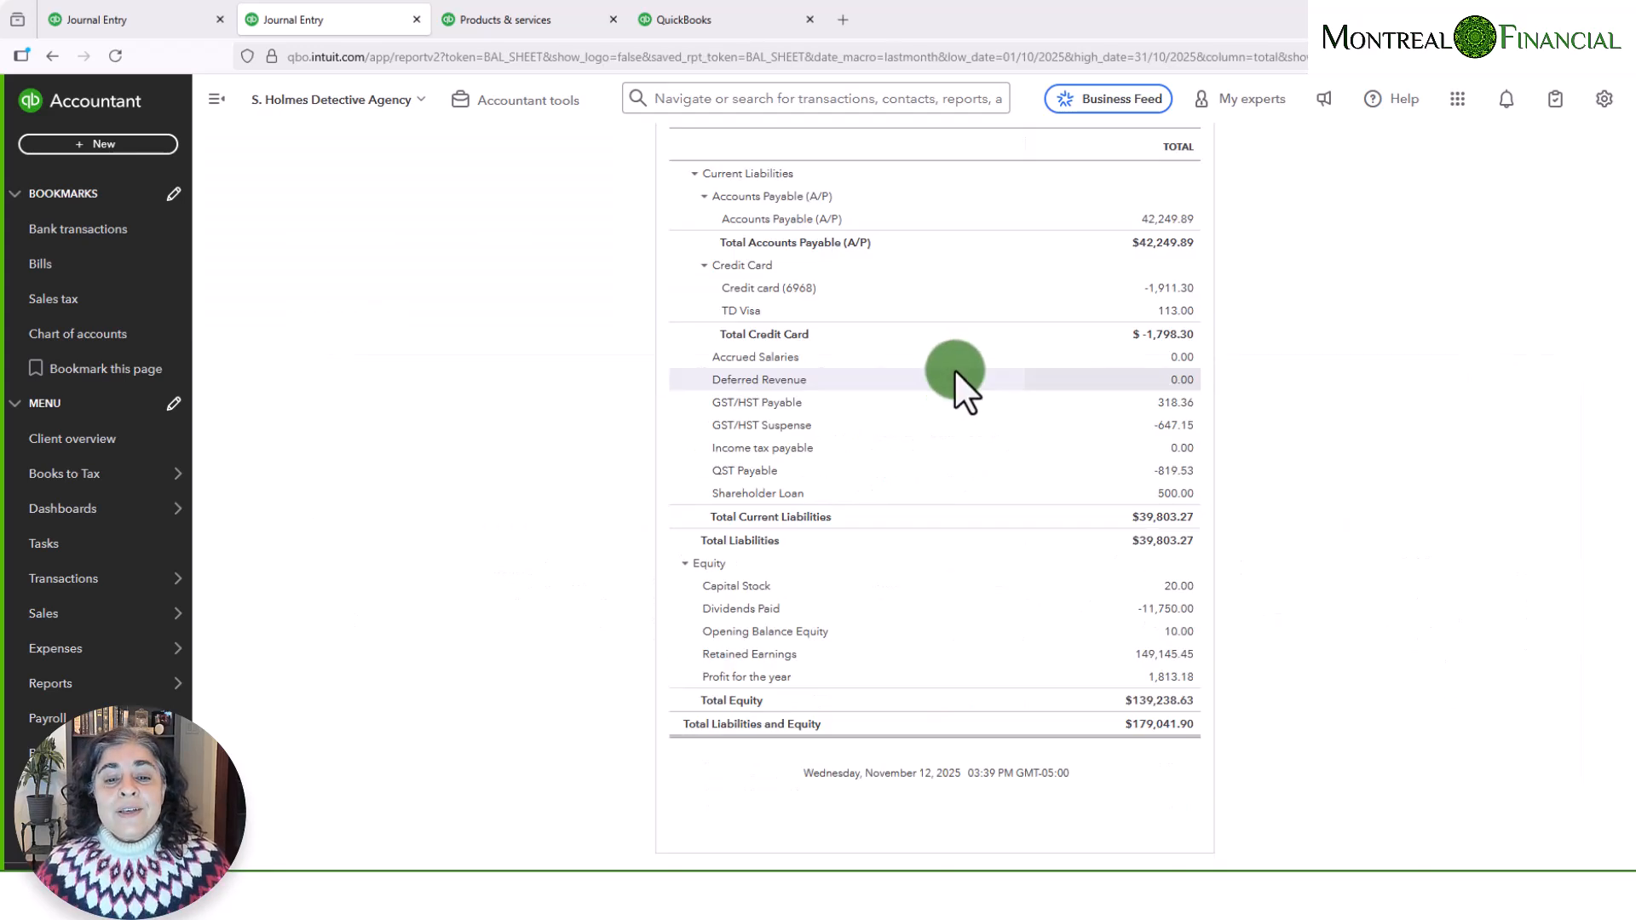